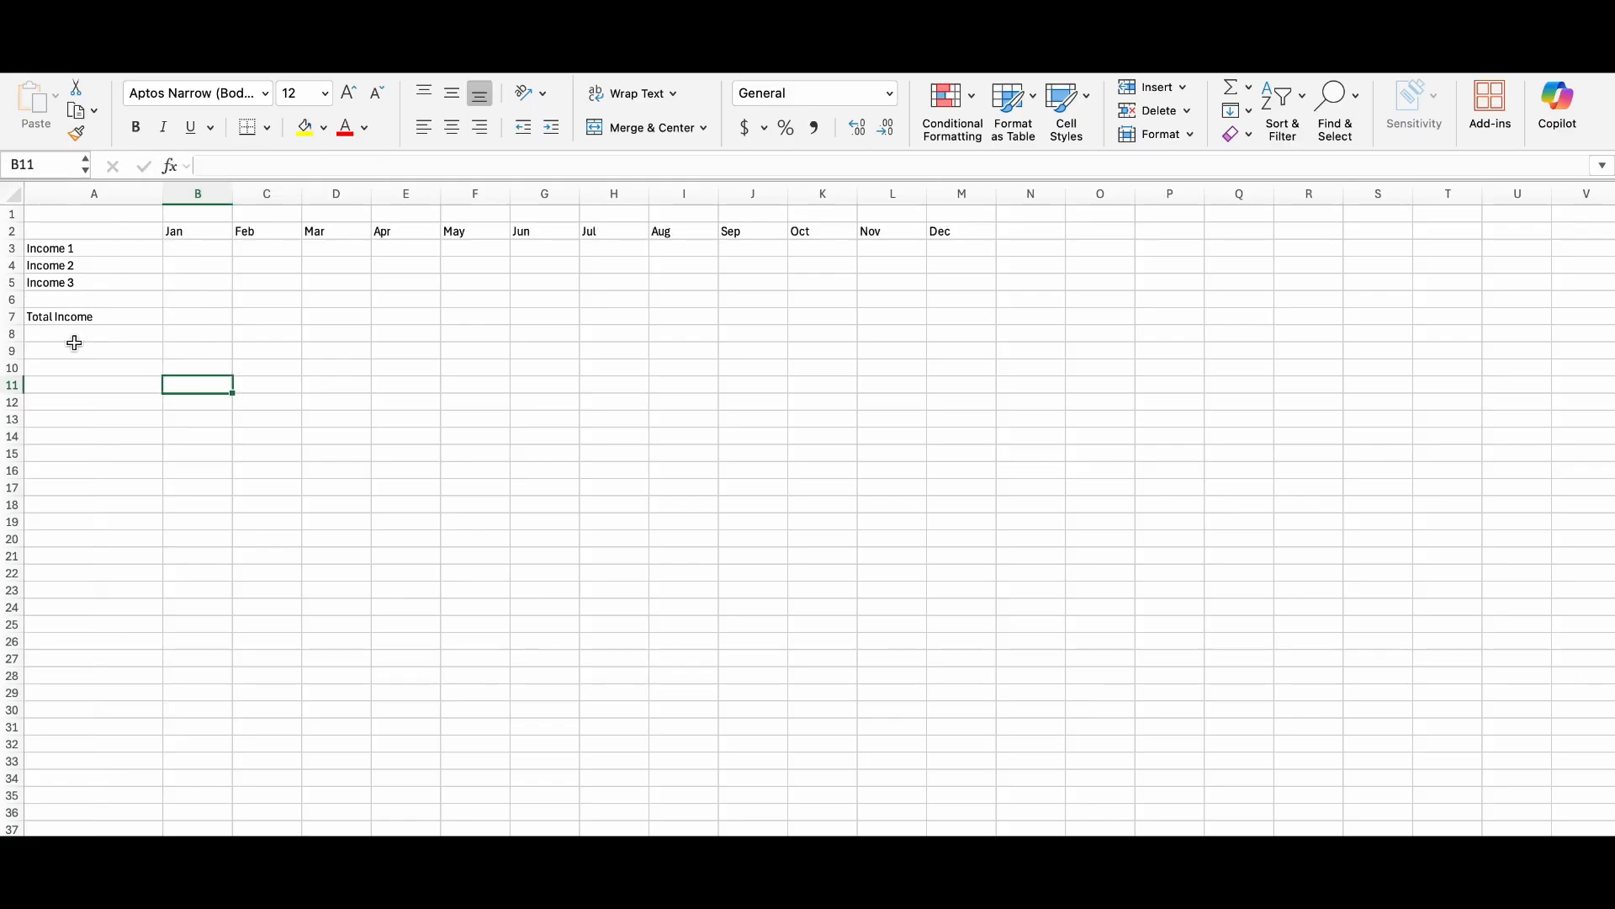
Add the row labels "Total Expenses" in A8 and "Net Income" in A9.
click(74, 336)
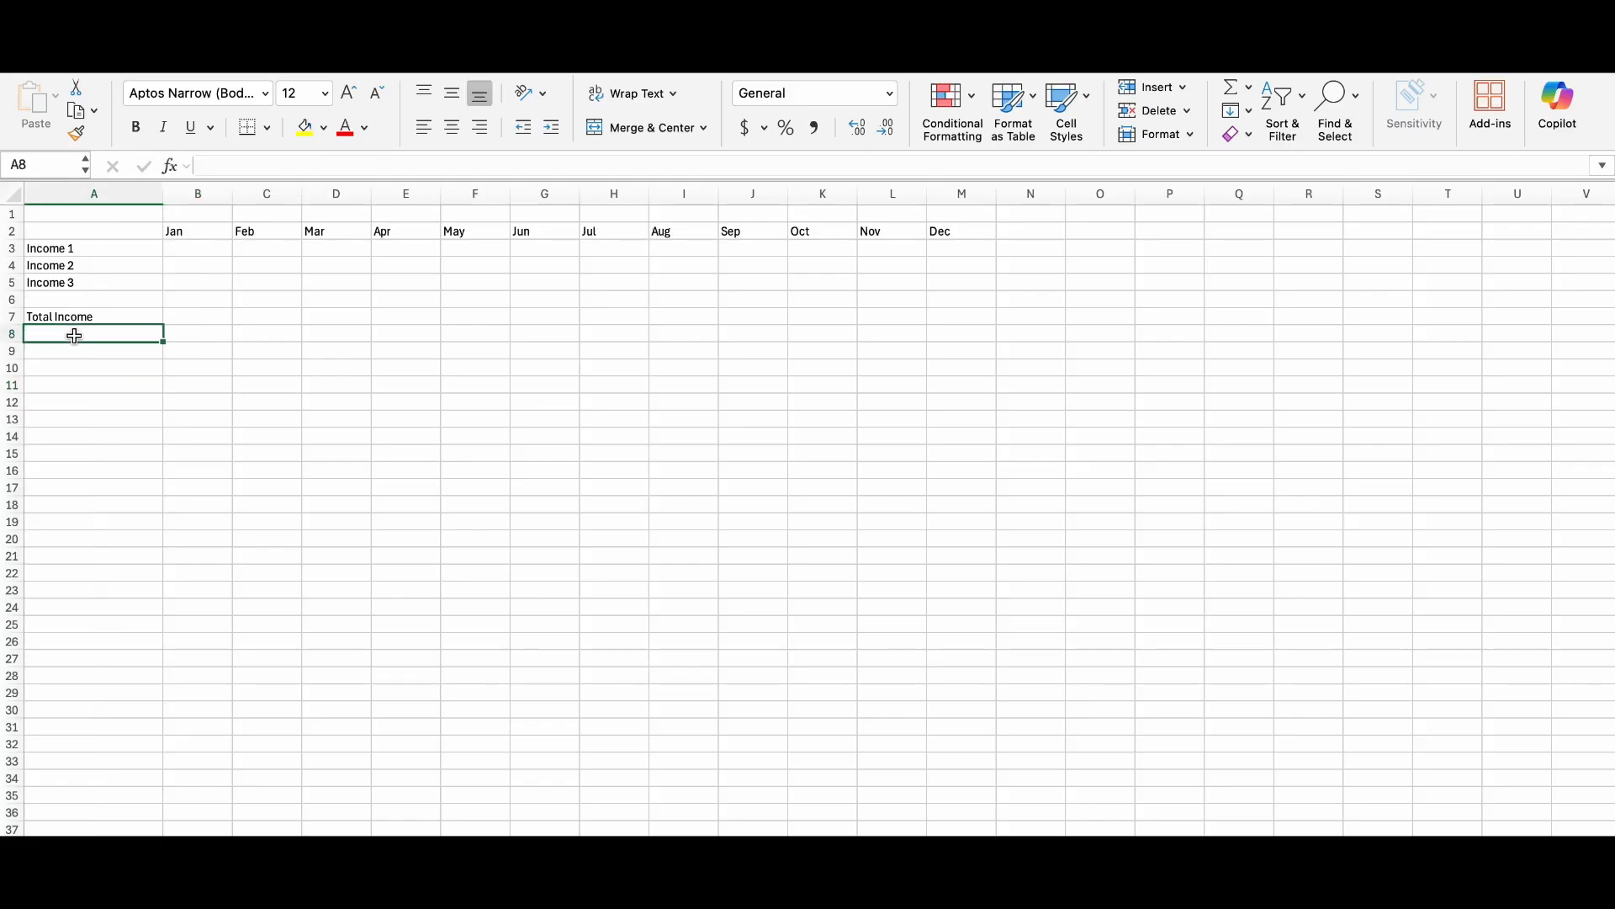
text(Total Expenses)
key(Return)
text(Net Income)
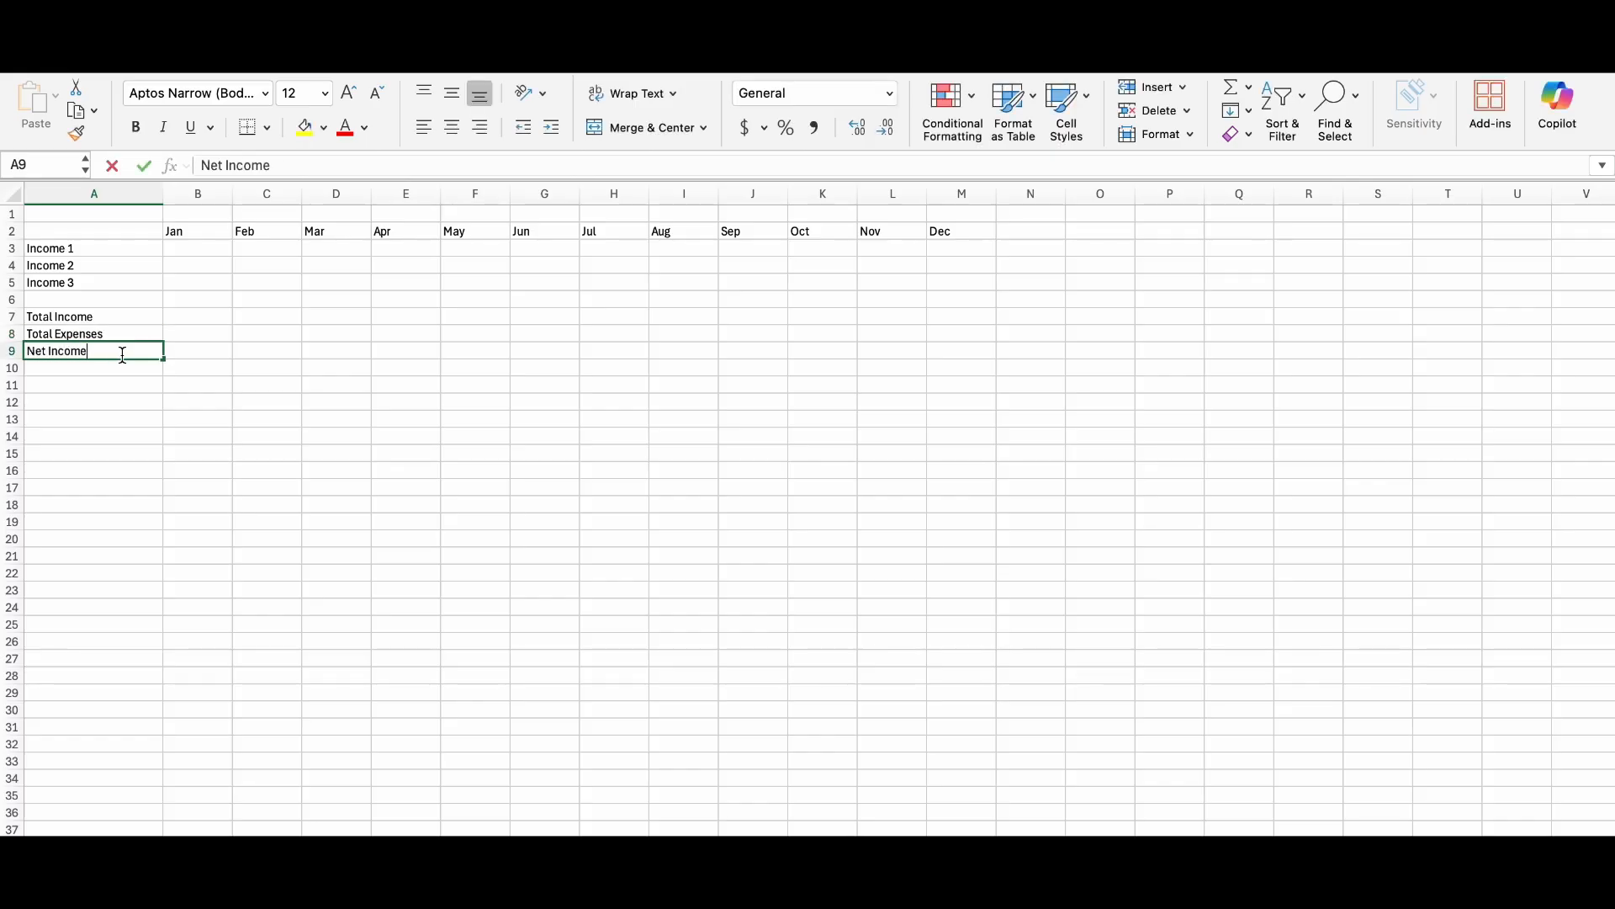
Enter the January amounts 1000 for Income 1, 700 for Income 2 and 400 for Income 3.
click(189, 253)
text(1000)
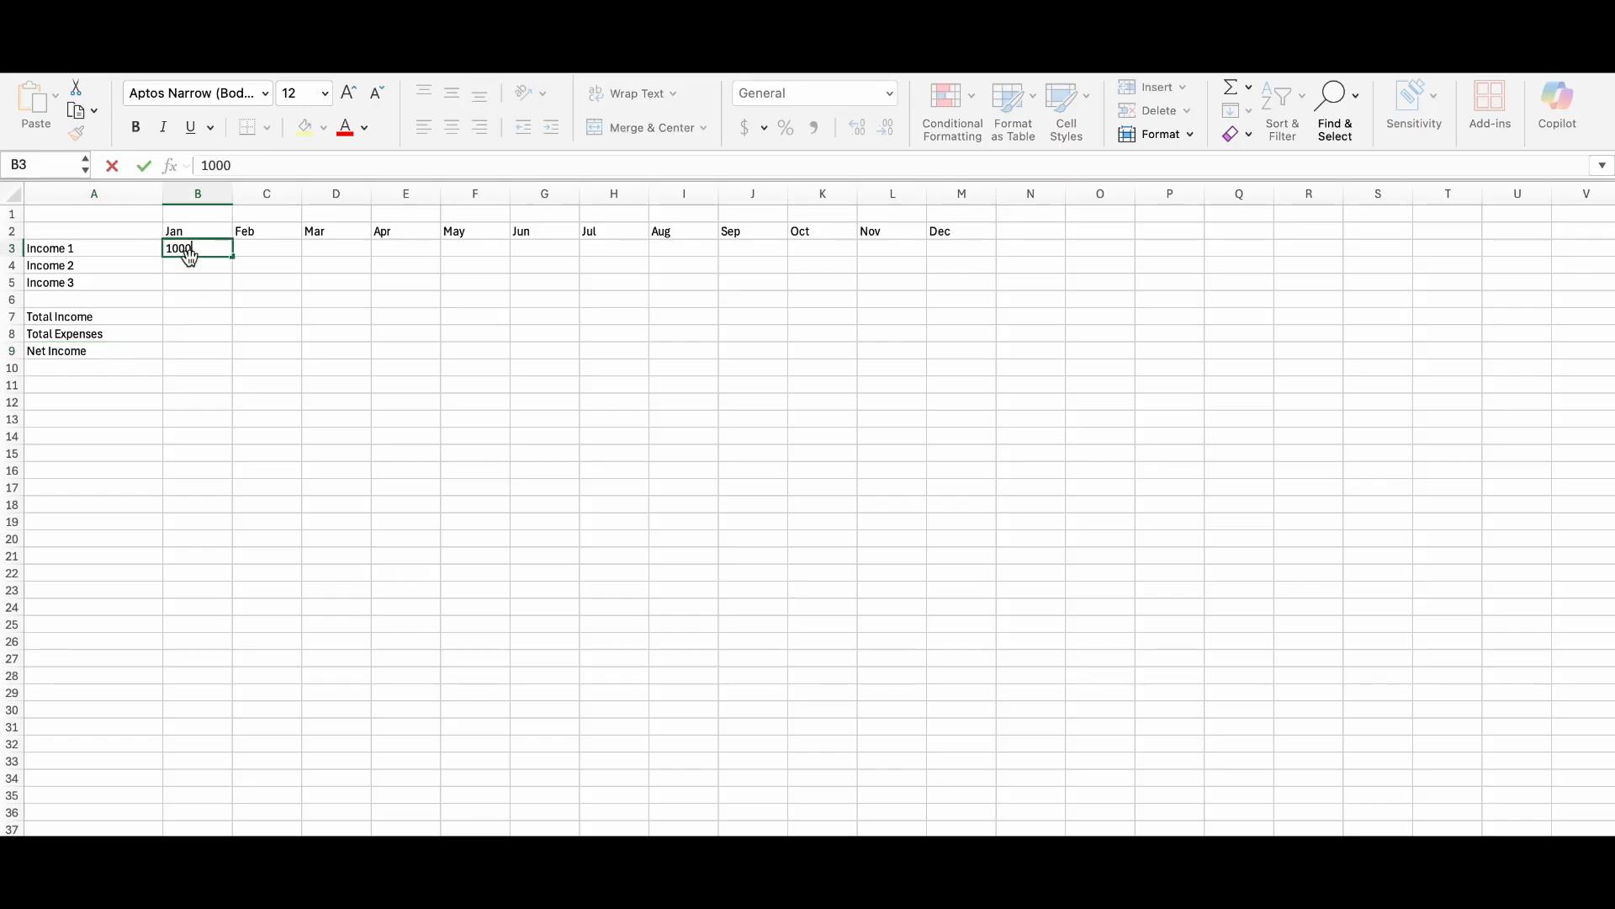
click(192, 266)
text(700)
click(202, 282)
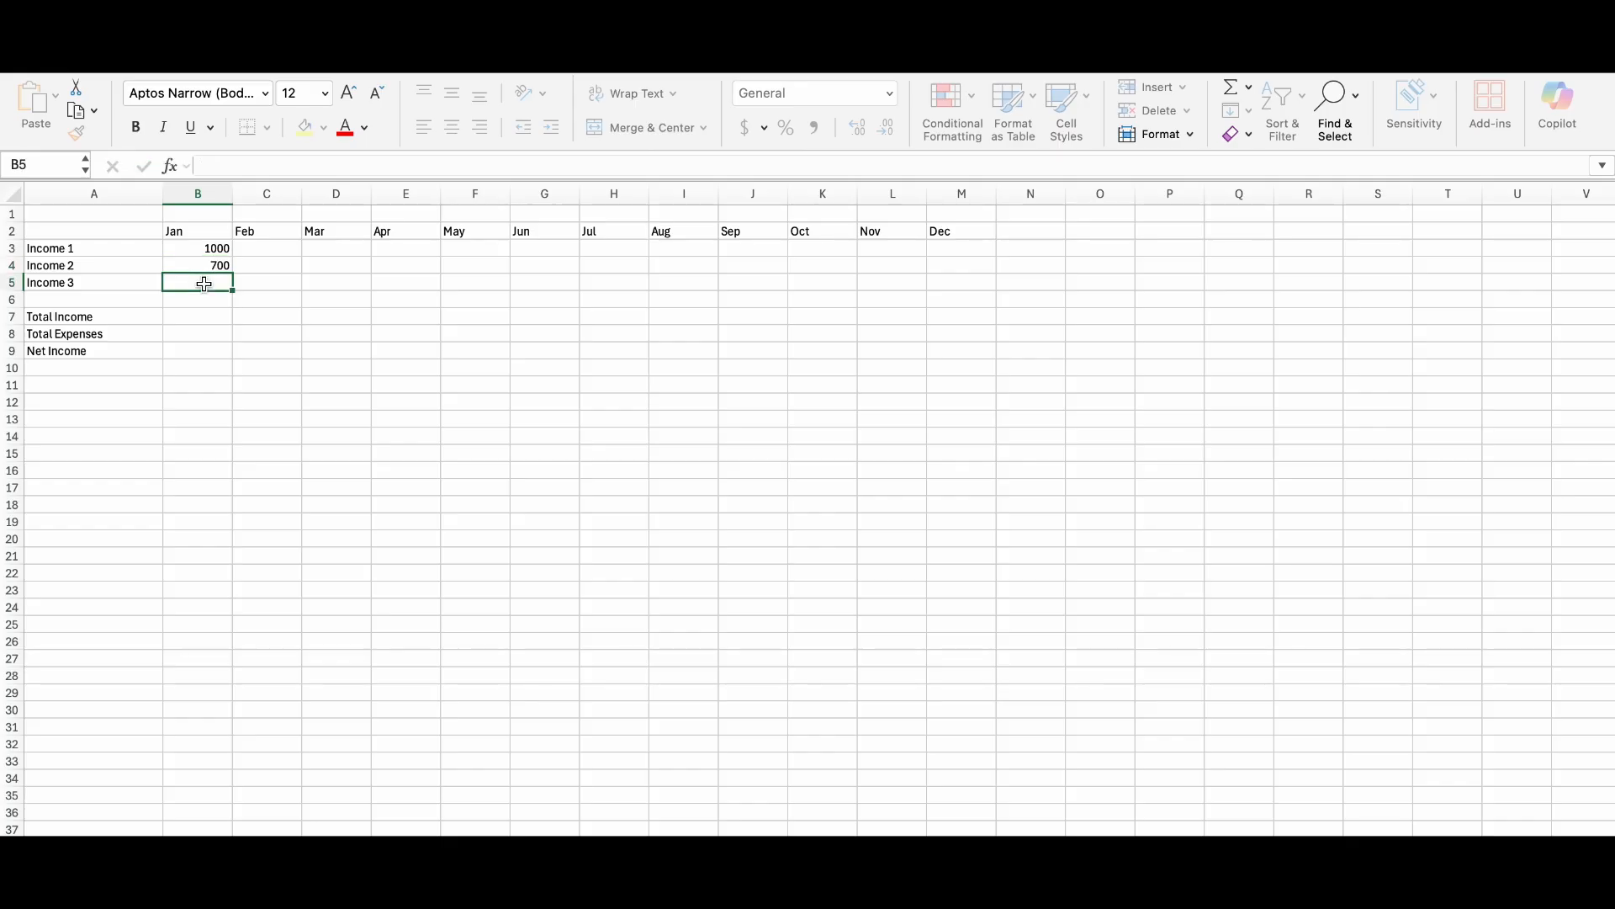
text(400)
Calculate January's Total Income in B7 with a SUM formula over B3:B5.
click(217, 317)
text(=sum)
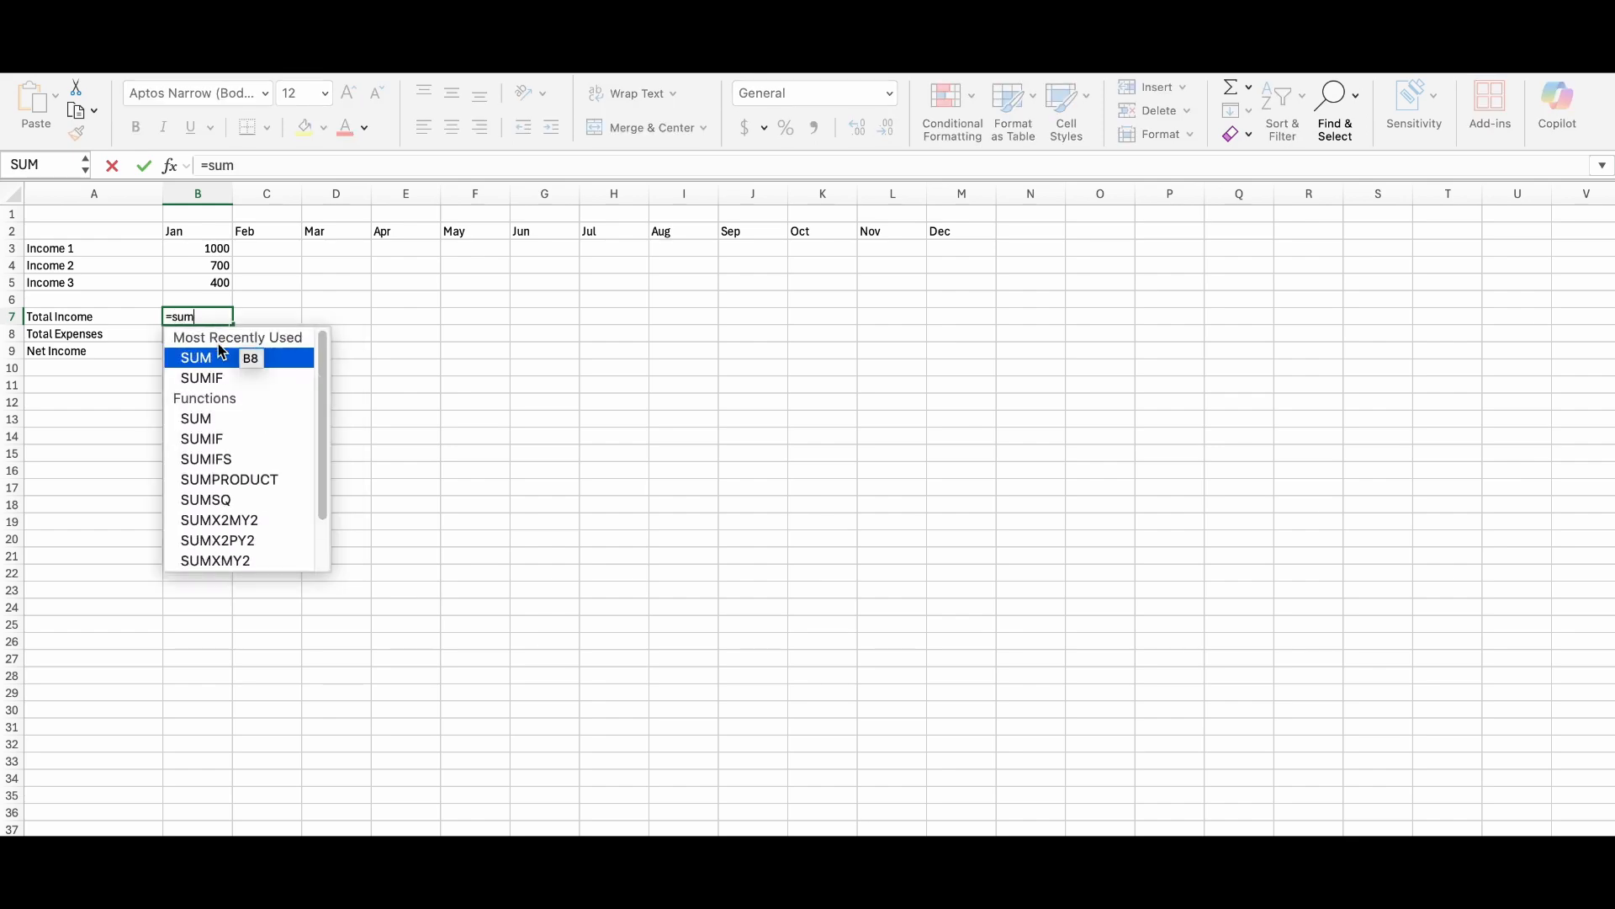
double_click(221, 353)
drag(197, 249, 197, 283)
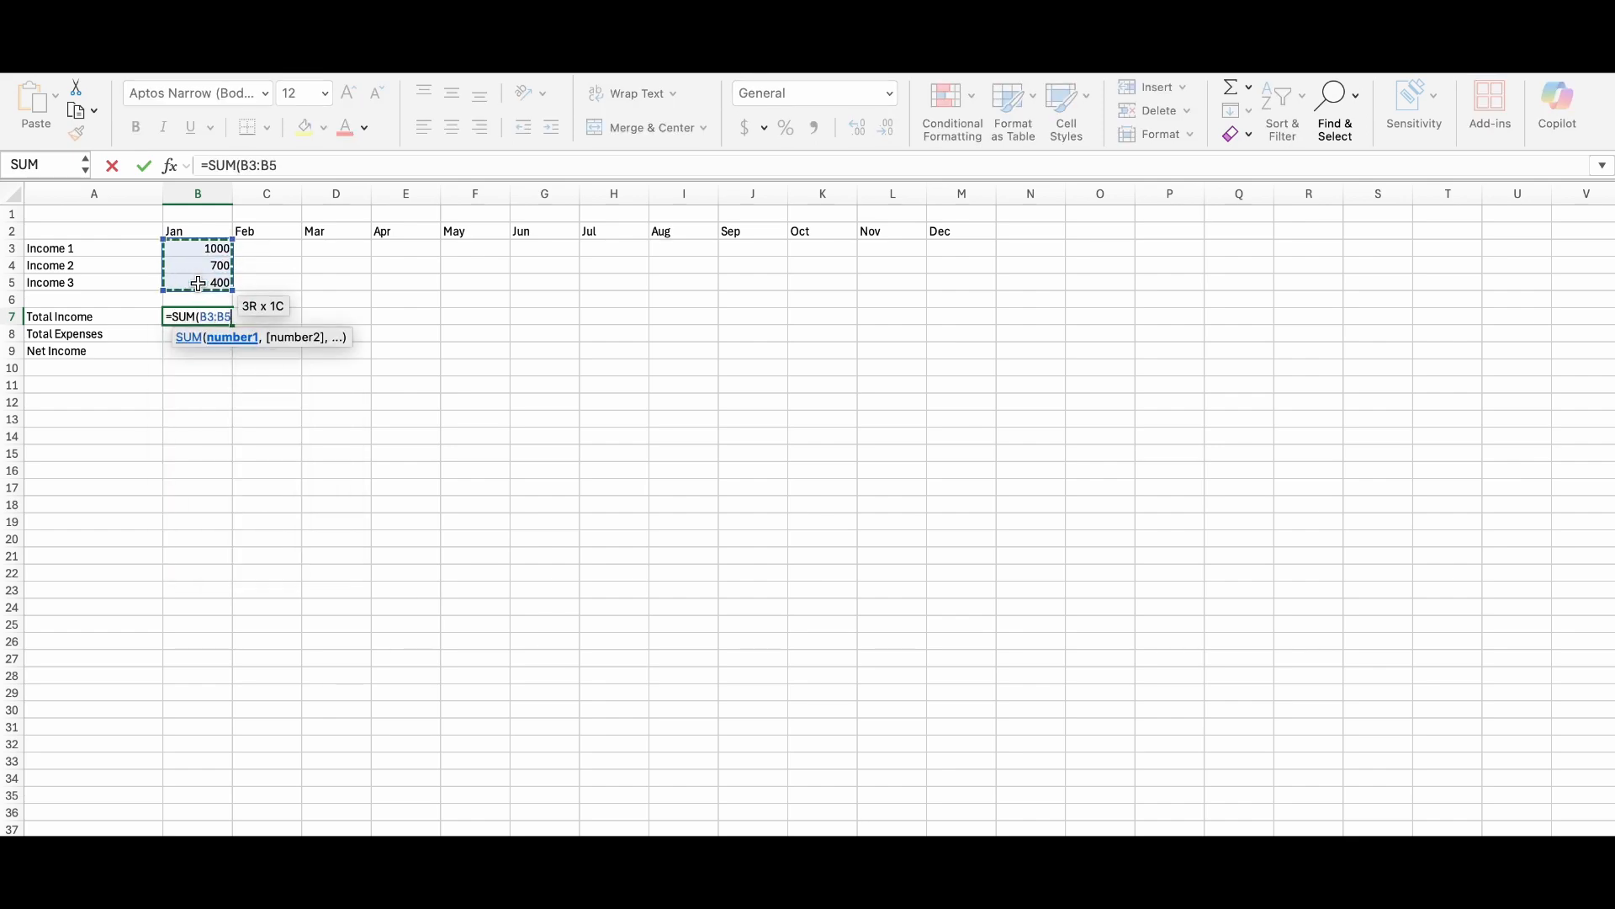
key(Return)
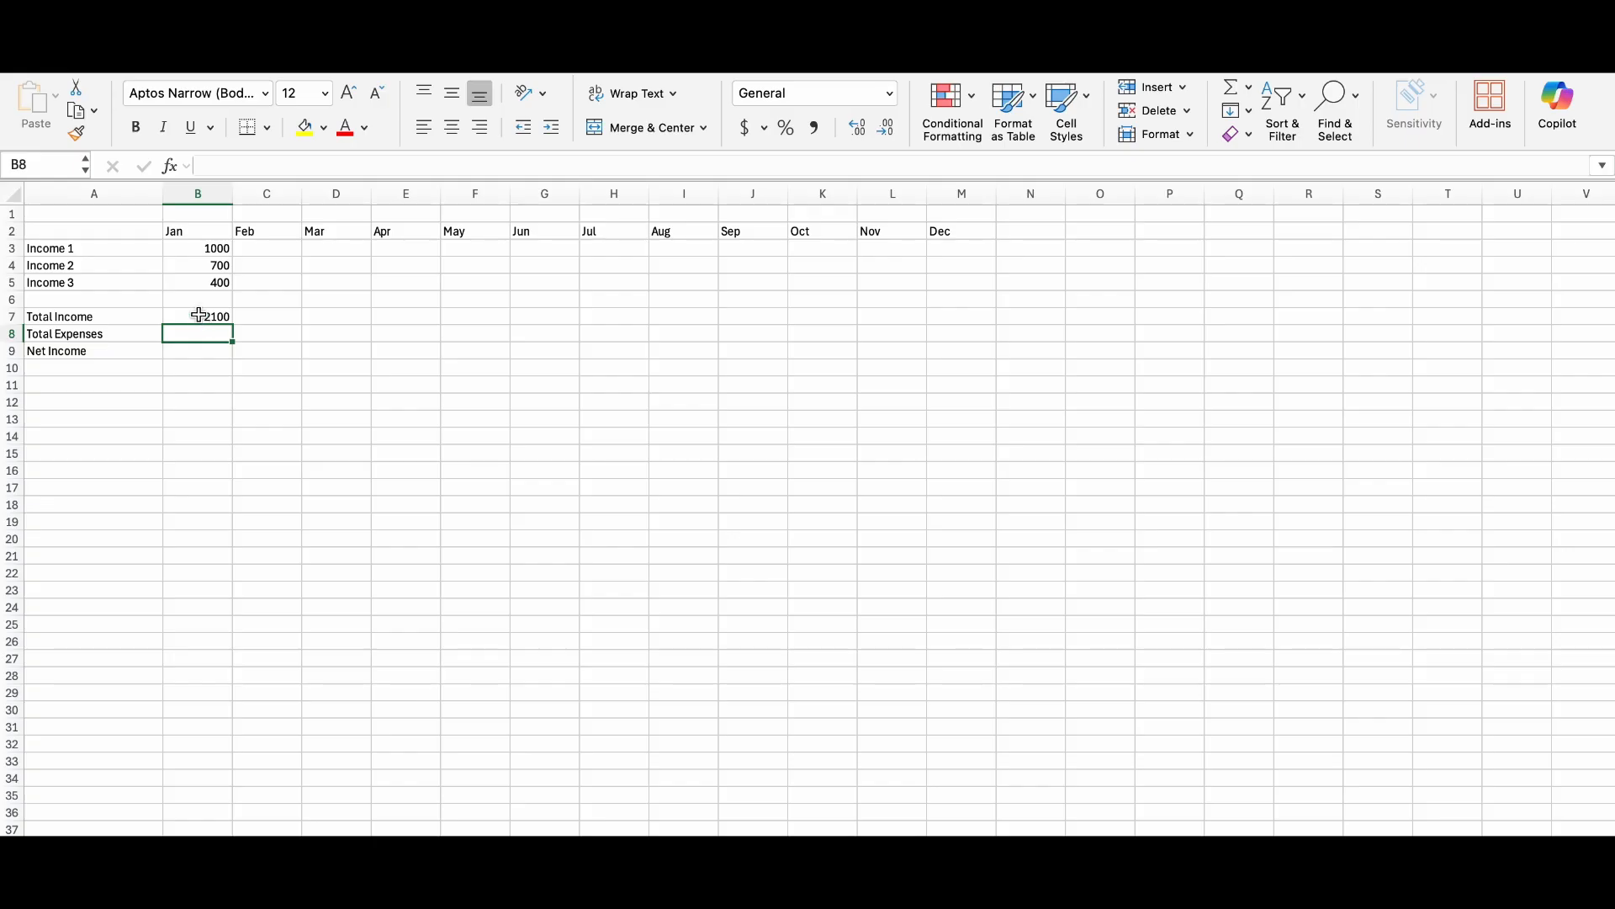
Apply the dollar Accounting format to the January to December income and total cells, B3:M9.
drag(186, 247, 943, 345)
click(753, 132)
click(267, 402)
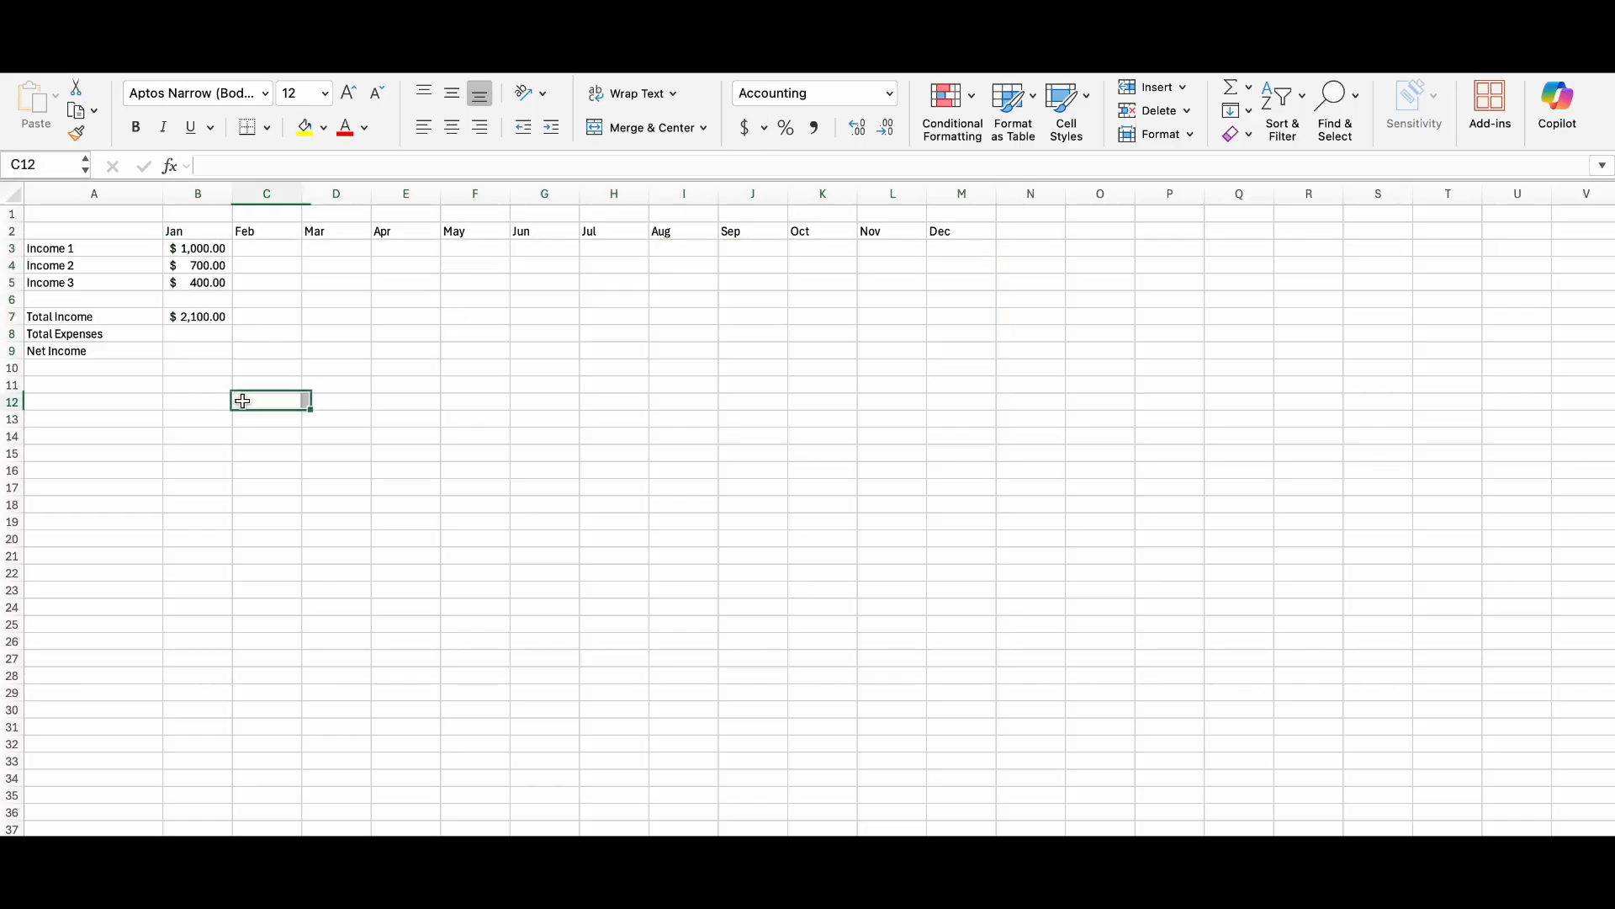
Enter the heading "Needs 50%" in A11 and list Mortgage, Insurance, Utility Expenses and Phone in the cells below it.
click(49, 385)
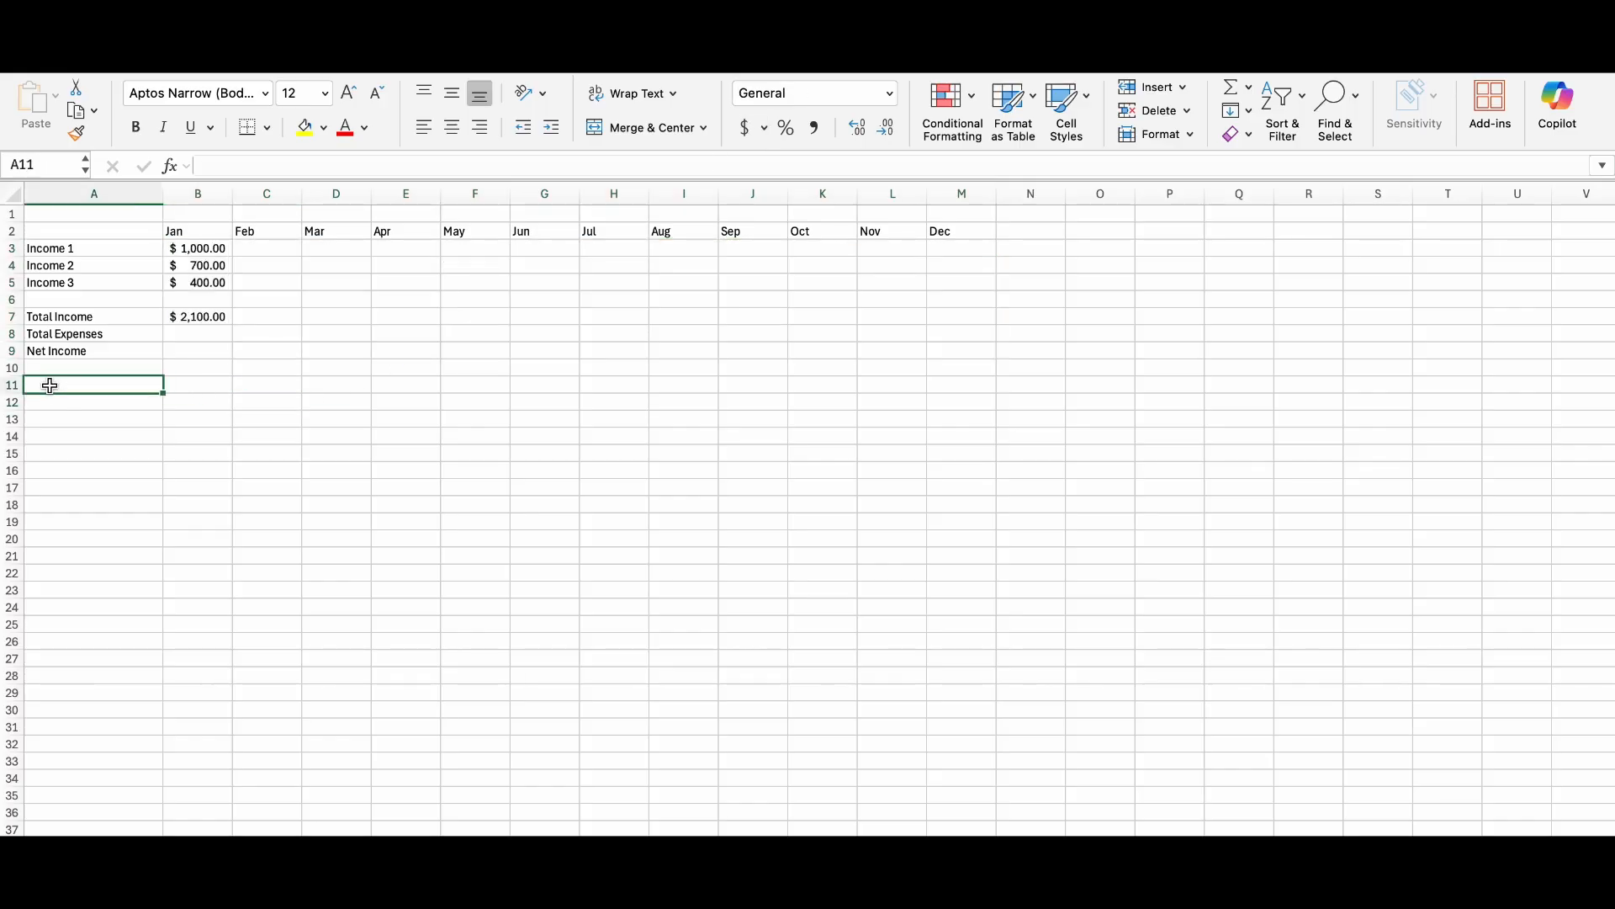
text(Needs 50%)
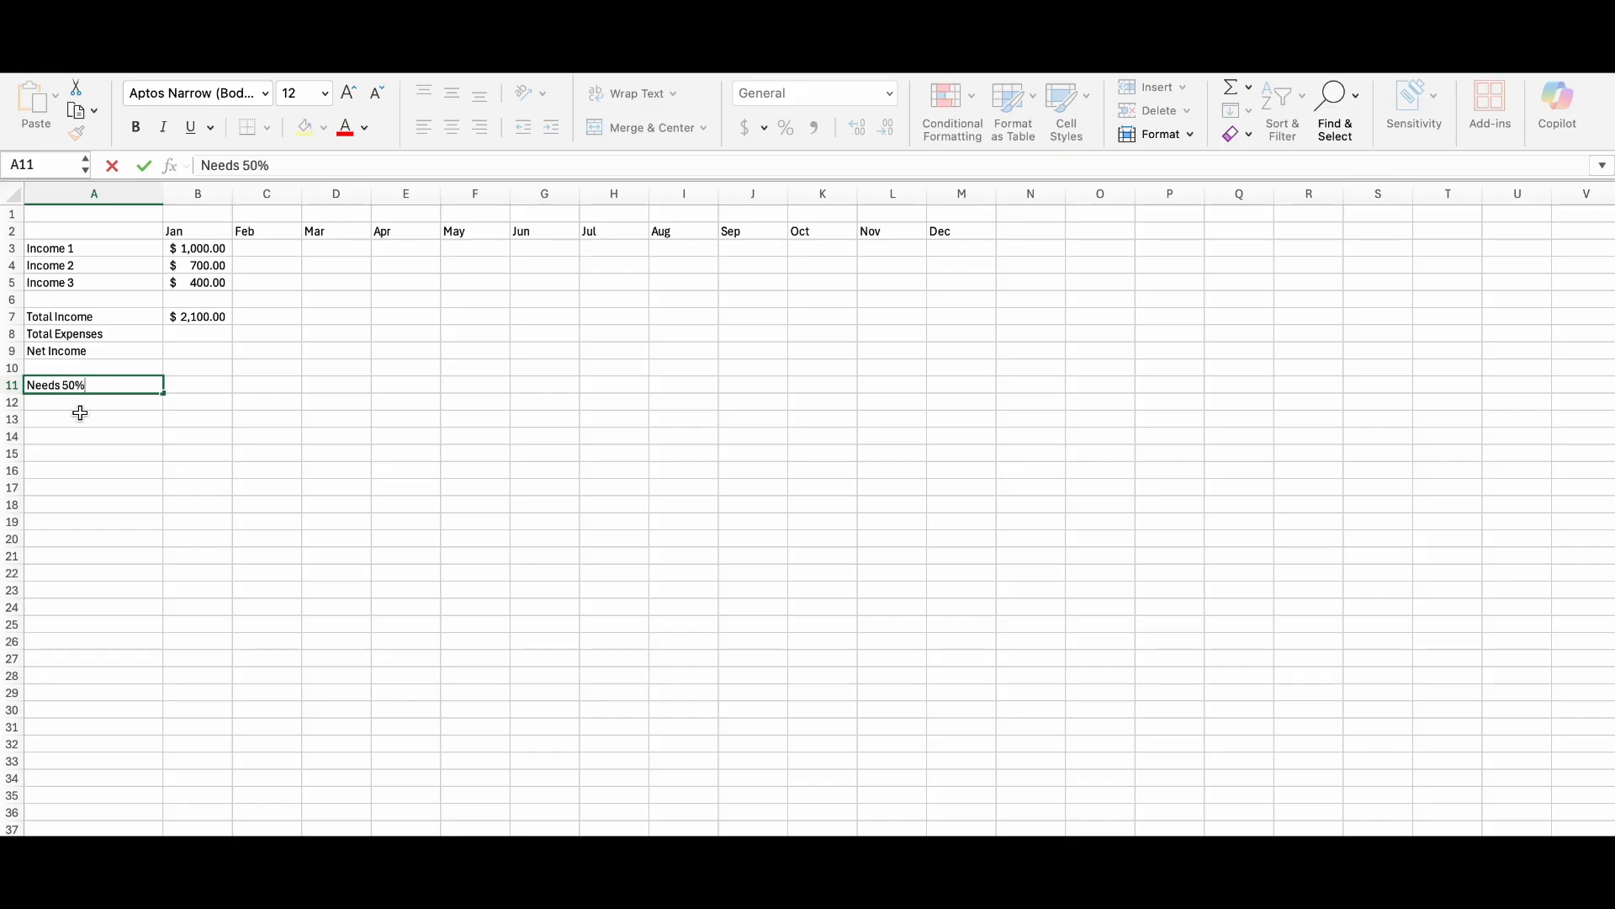
click(82, 407)
text(Mortgage)
click(85, 416)
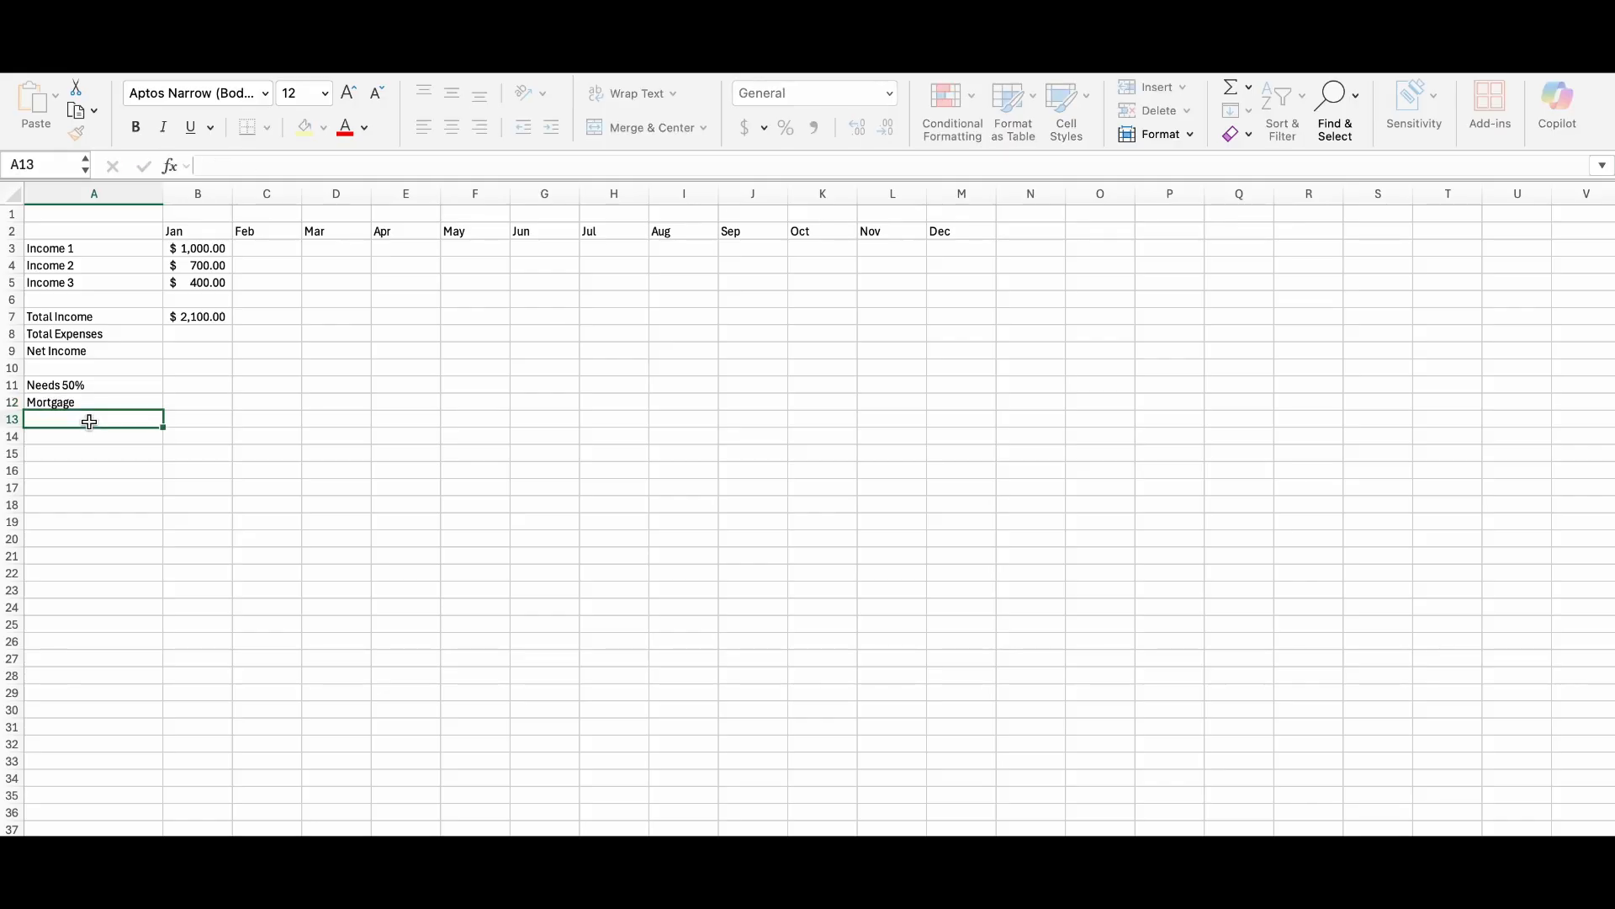
text(Insurance)
click(89, 434)
text(Utility Expenses)
click(136, 455)
text(Phone)
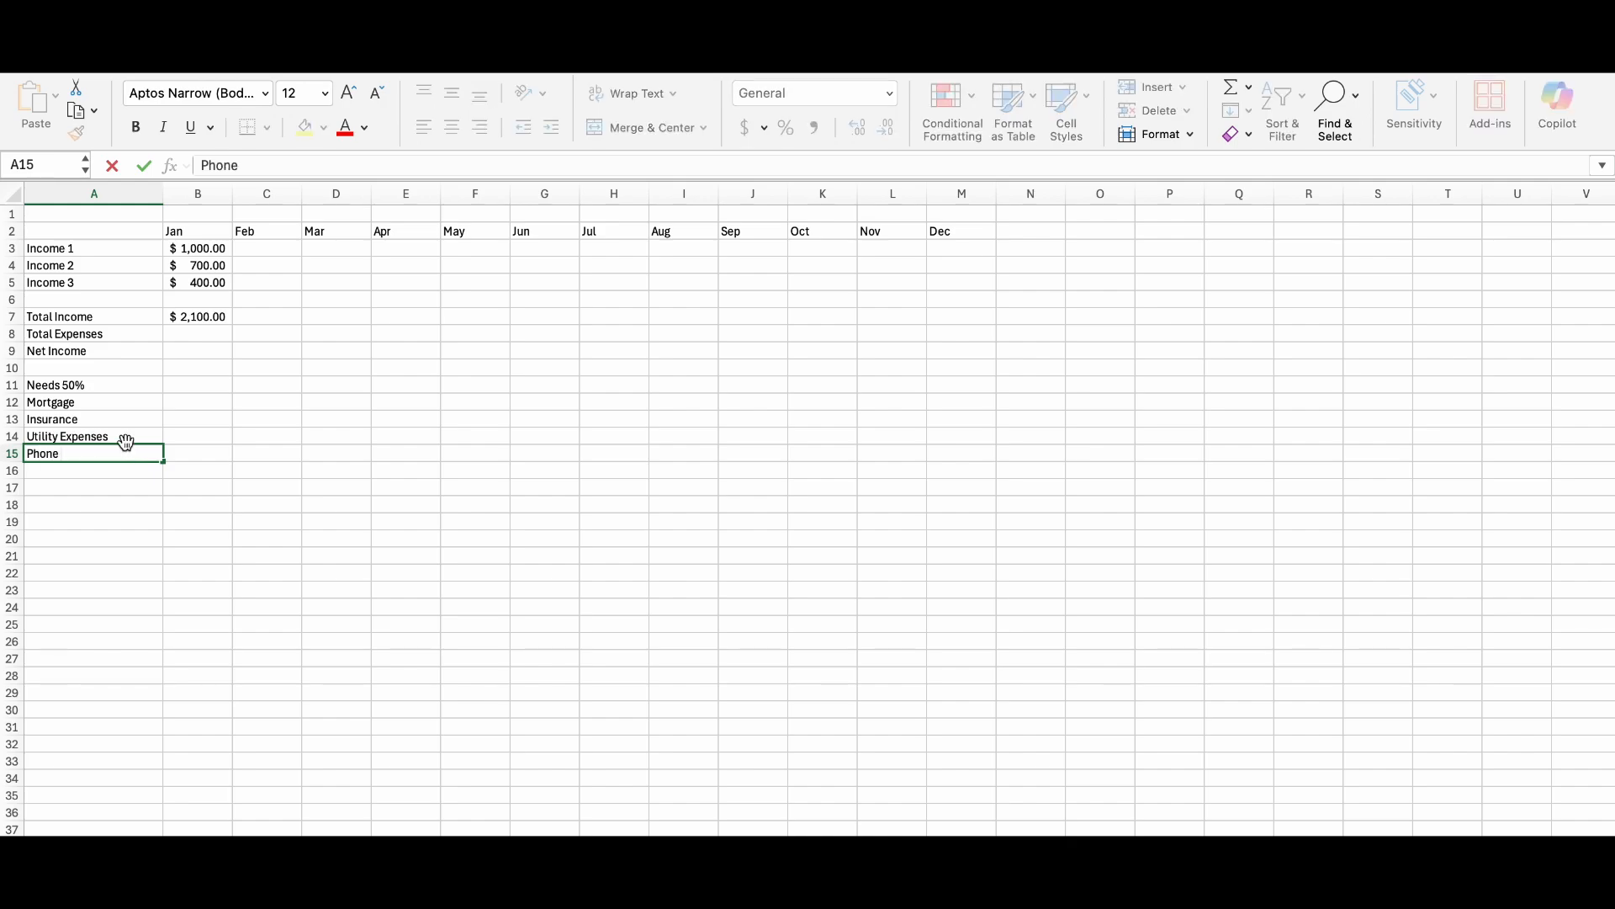
Replace the Utility Expenses label with "Water" and add Electricity and Trash below Phone.
click(122, 436)
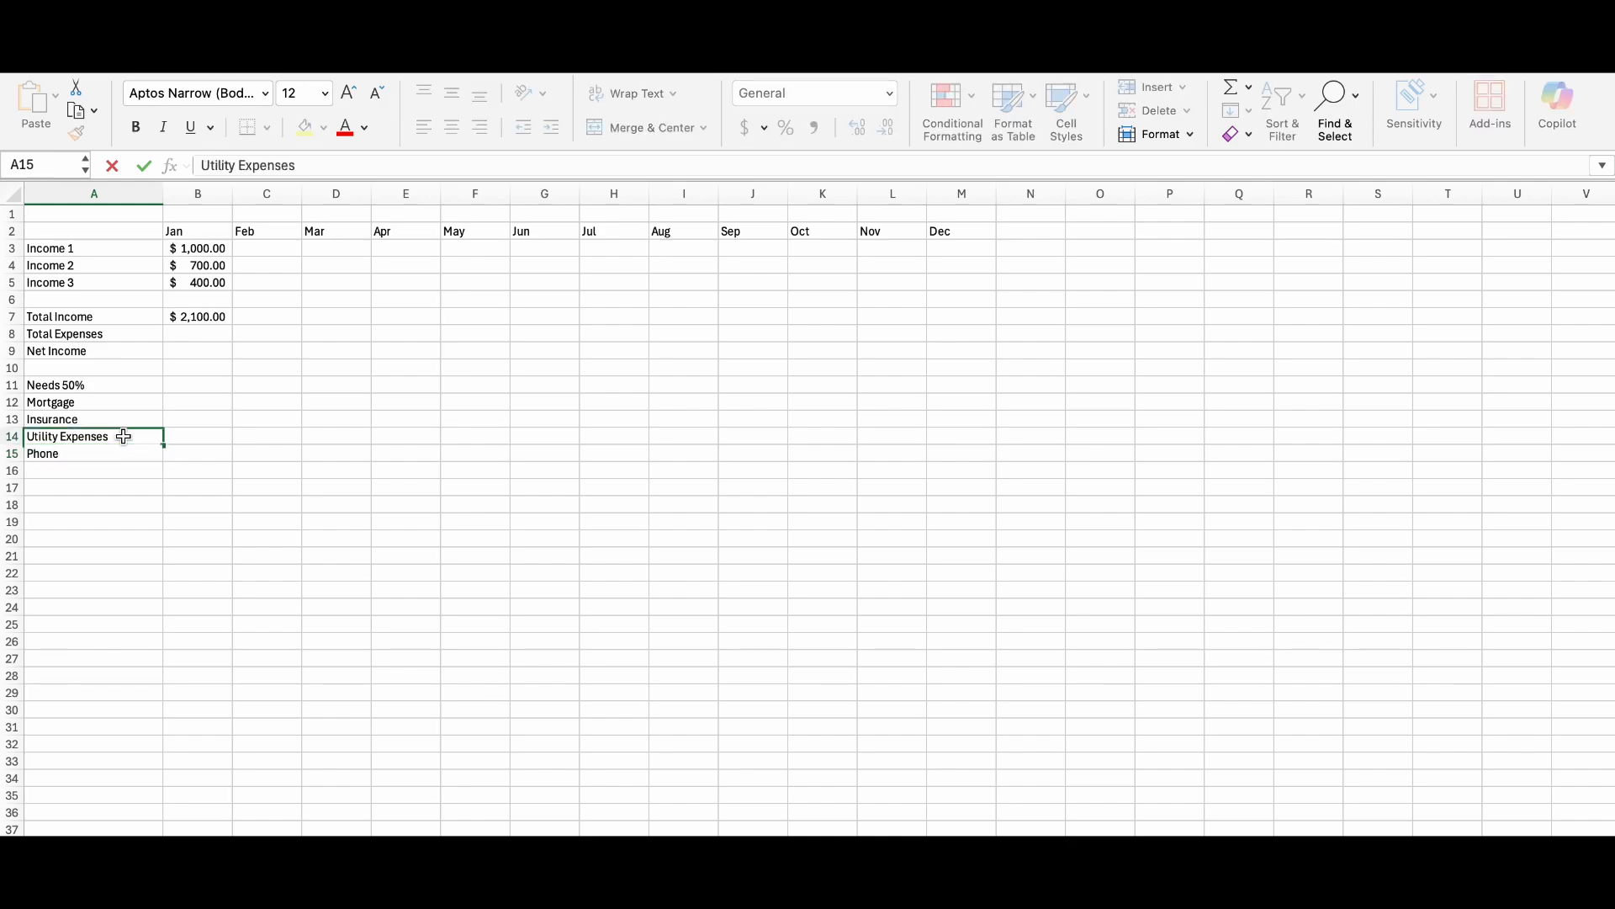
key(Delete)
text(Water)
click(82, 469)
text(Electir)
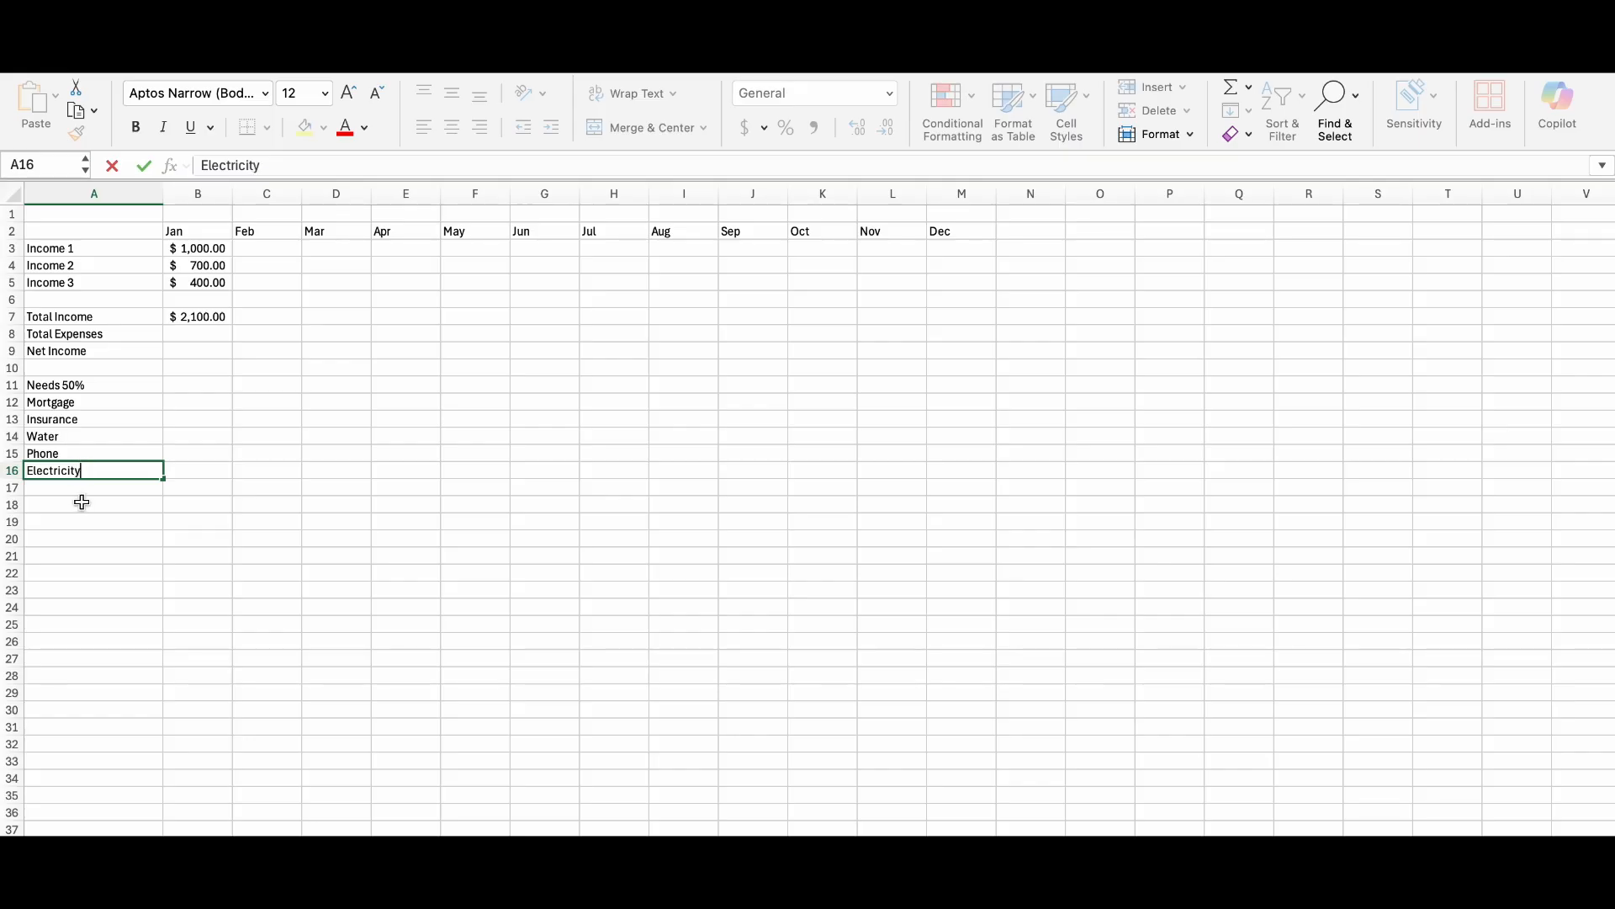
click(82, 489)
text(Trash)
click(82, 505)
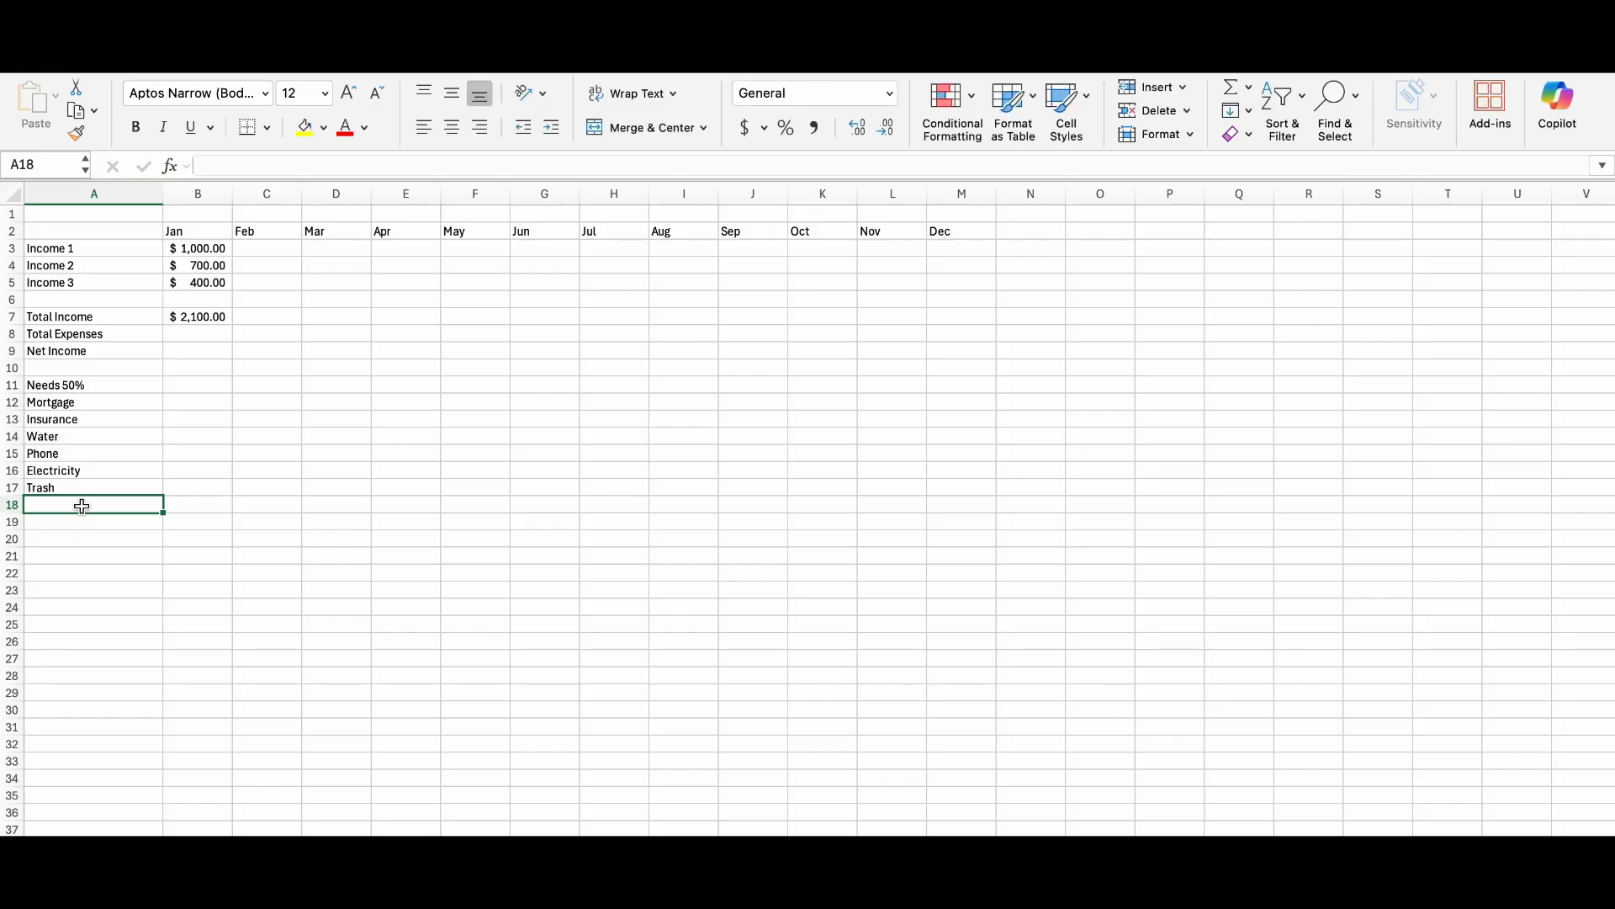
Make the "Needs 50%" heading bold and centre it in its cell.
click(89, 385)
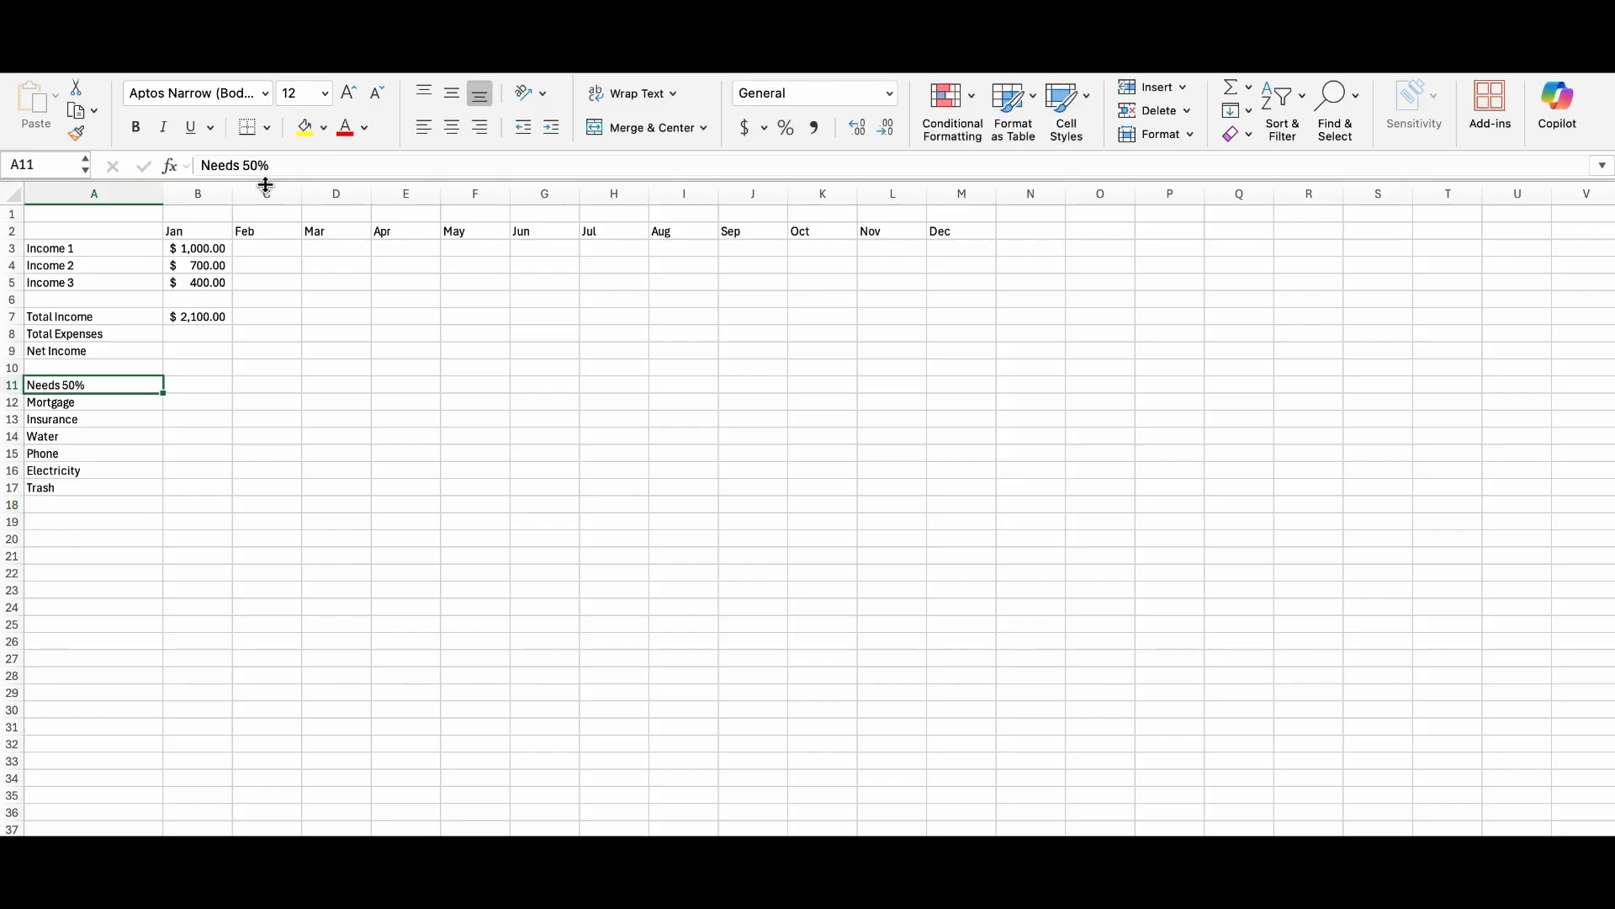
click(134, 130)
click(451, 127)
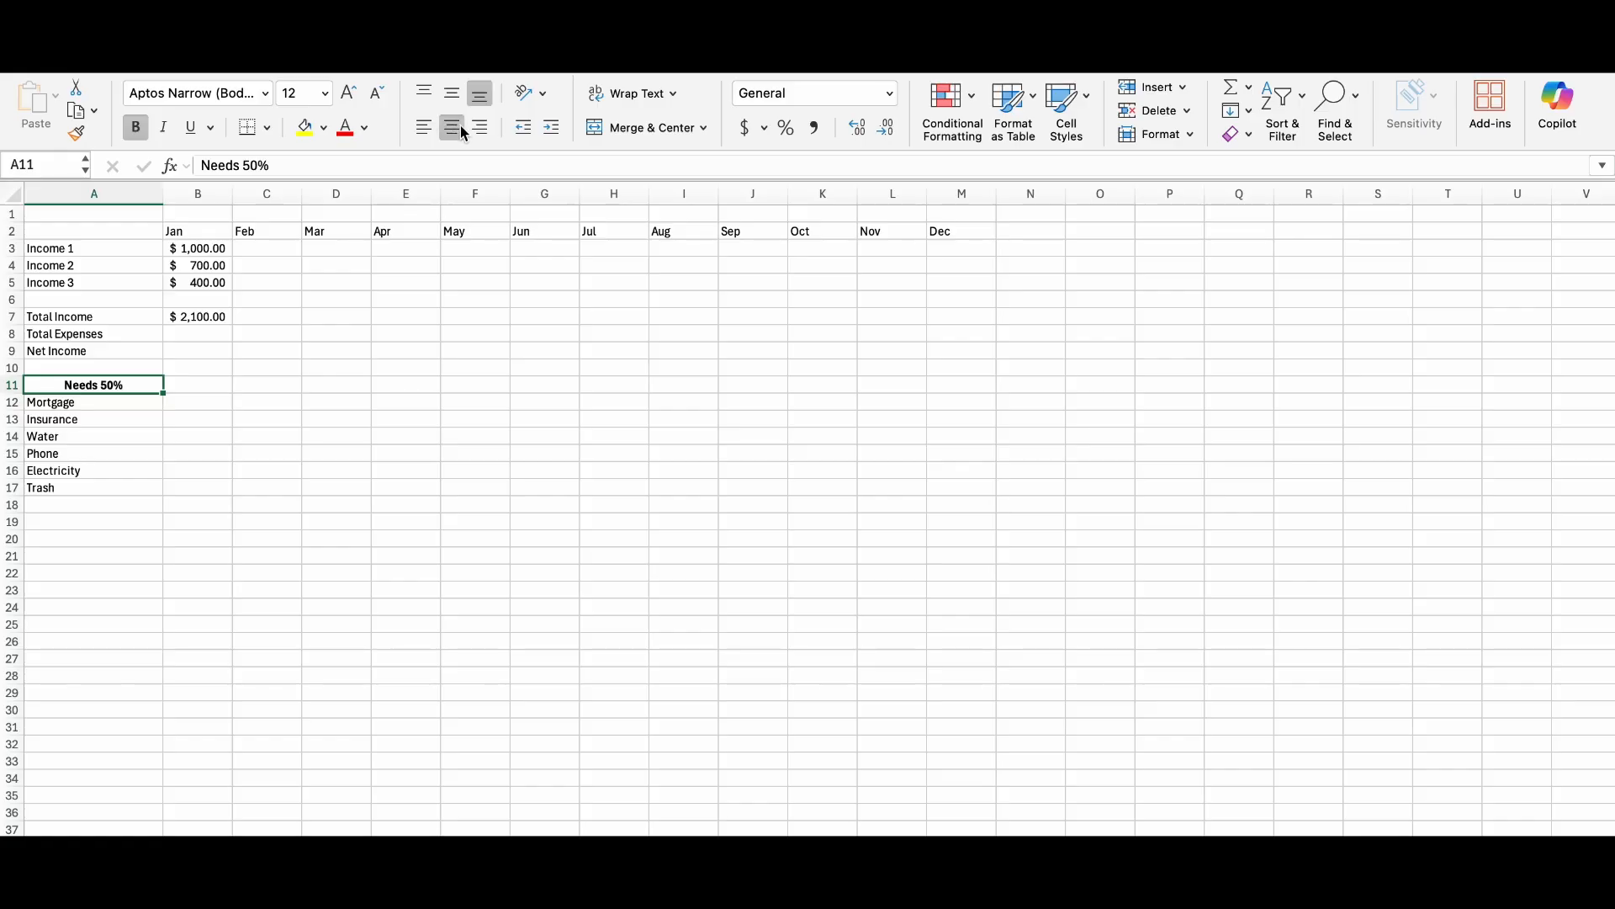
click(192, 538)
click(117, 502)
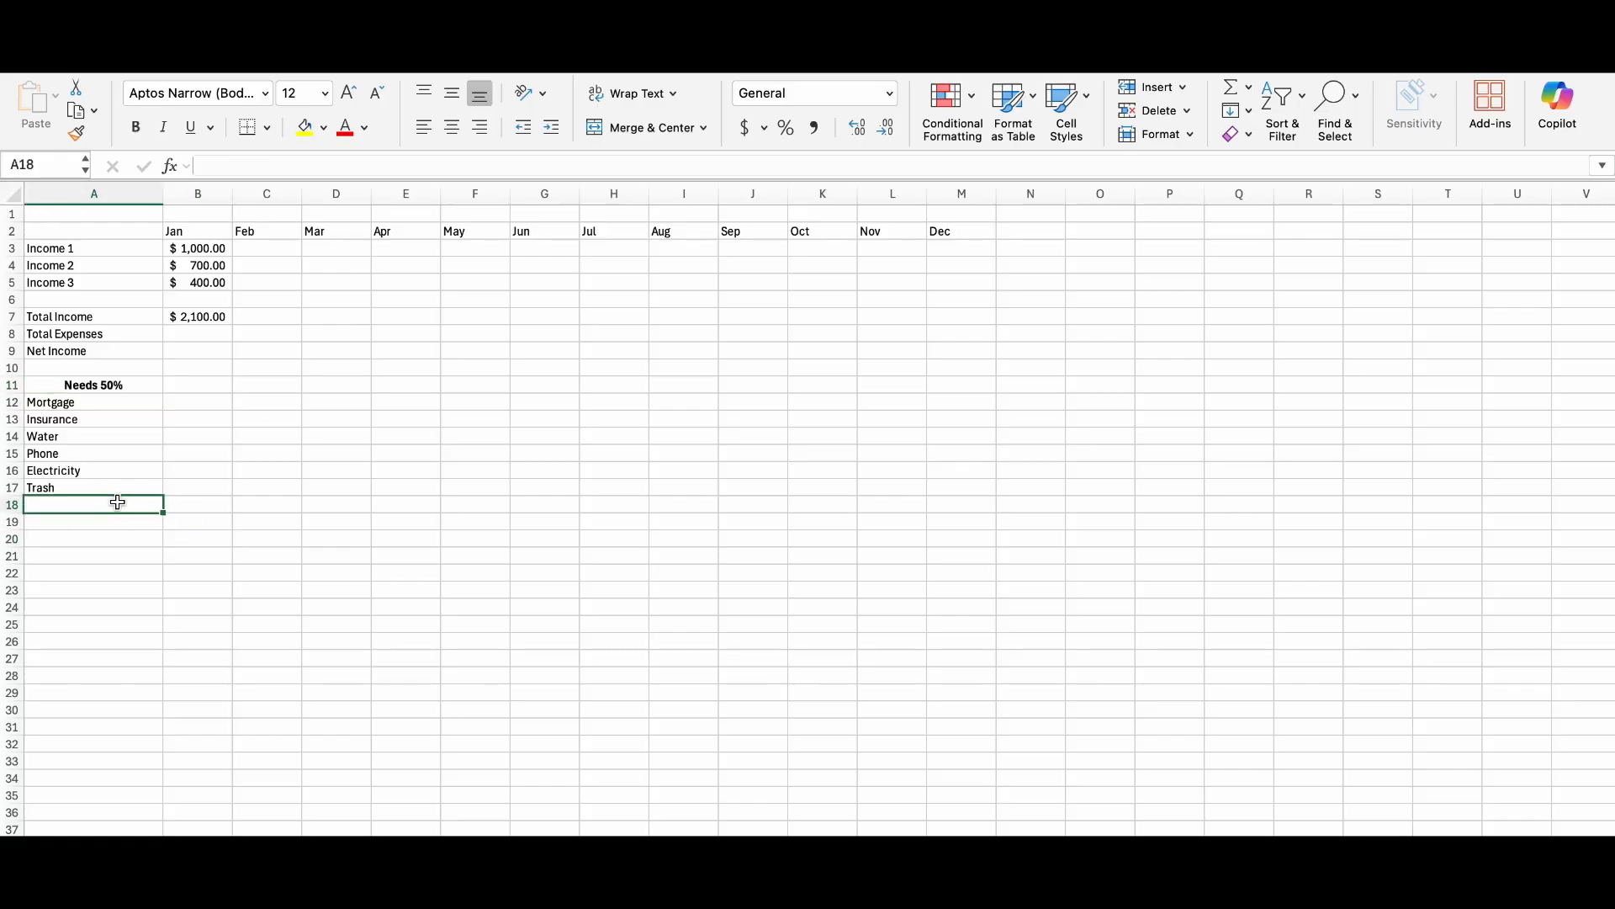
Add the label "Total Needs" in A22 and make it bold and centred.
click(100, 576)
text(T)
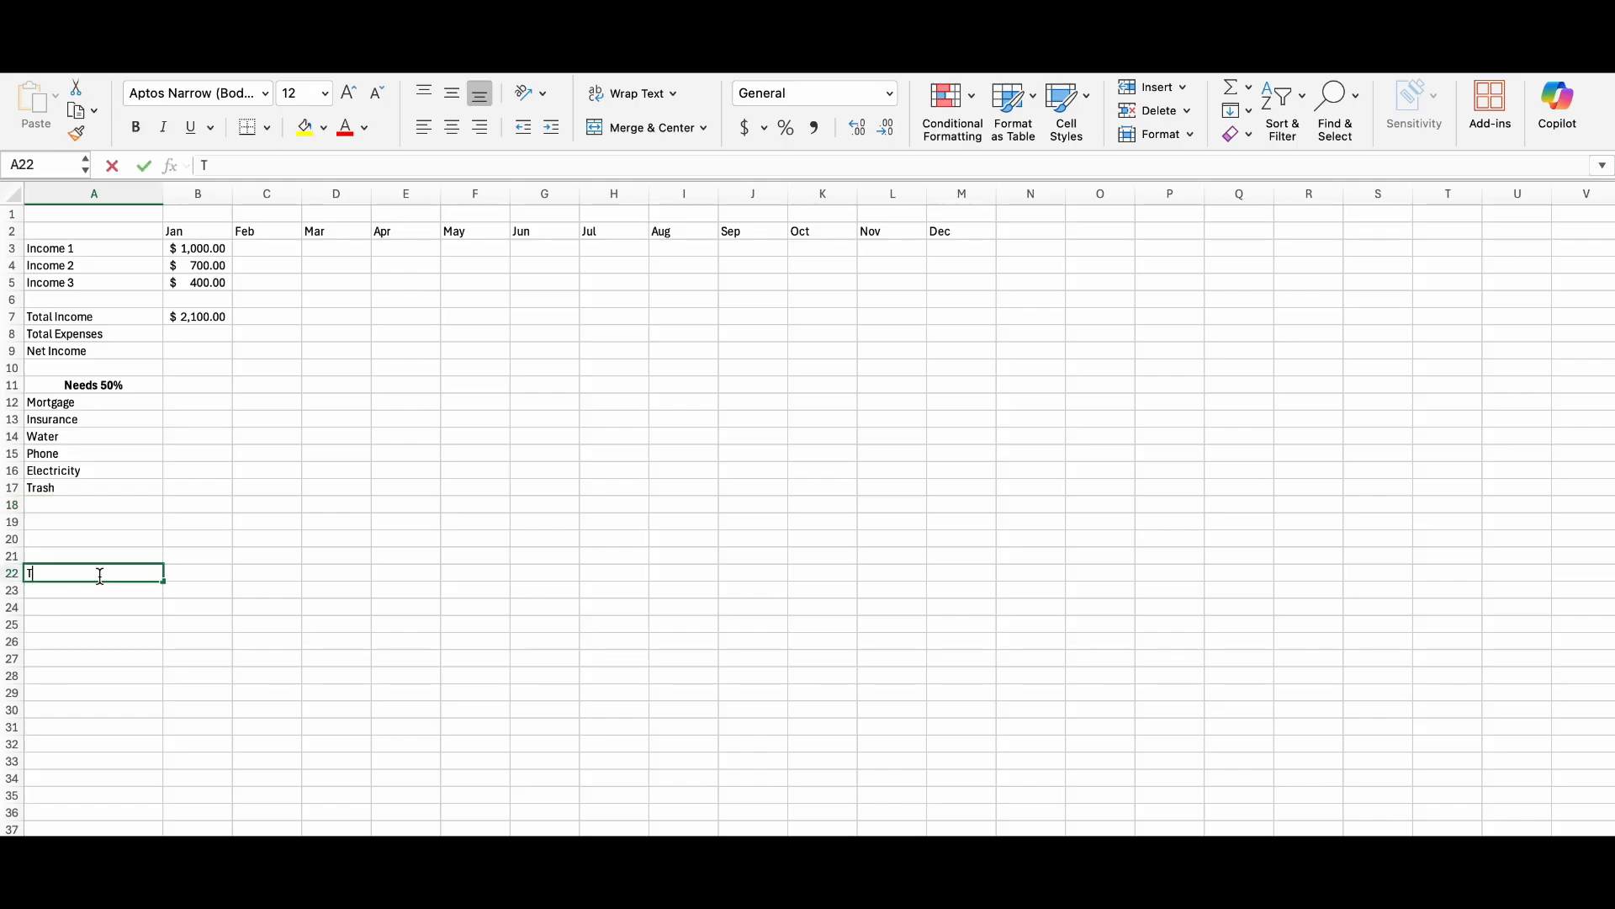
text(otal Needs)
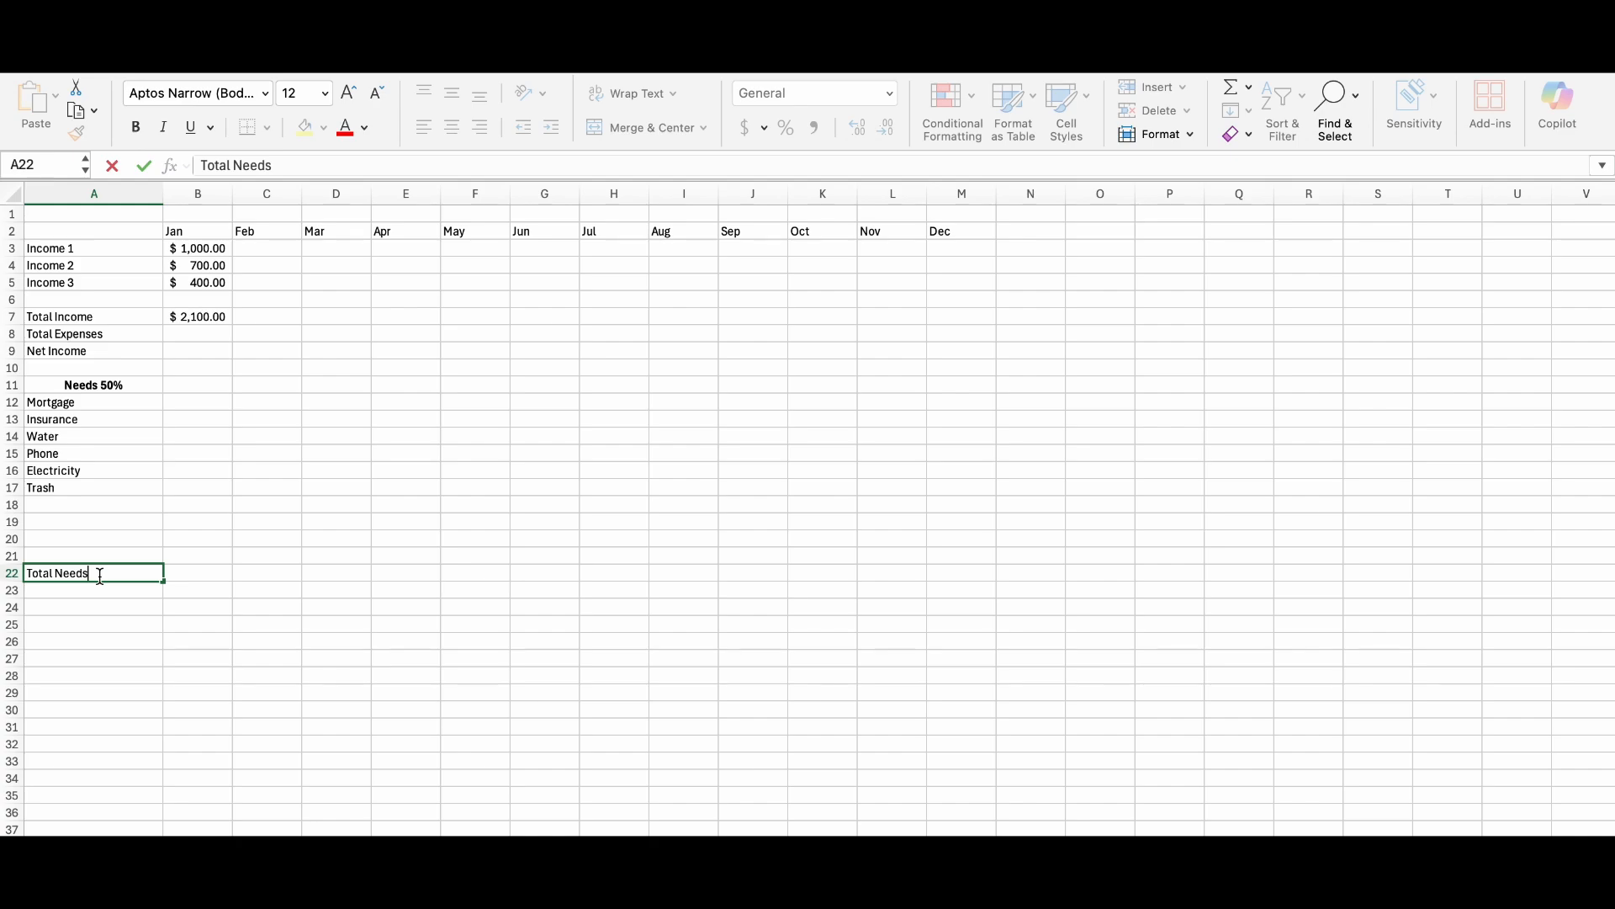
key(Return)
click(144, 574)
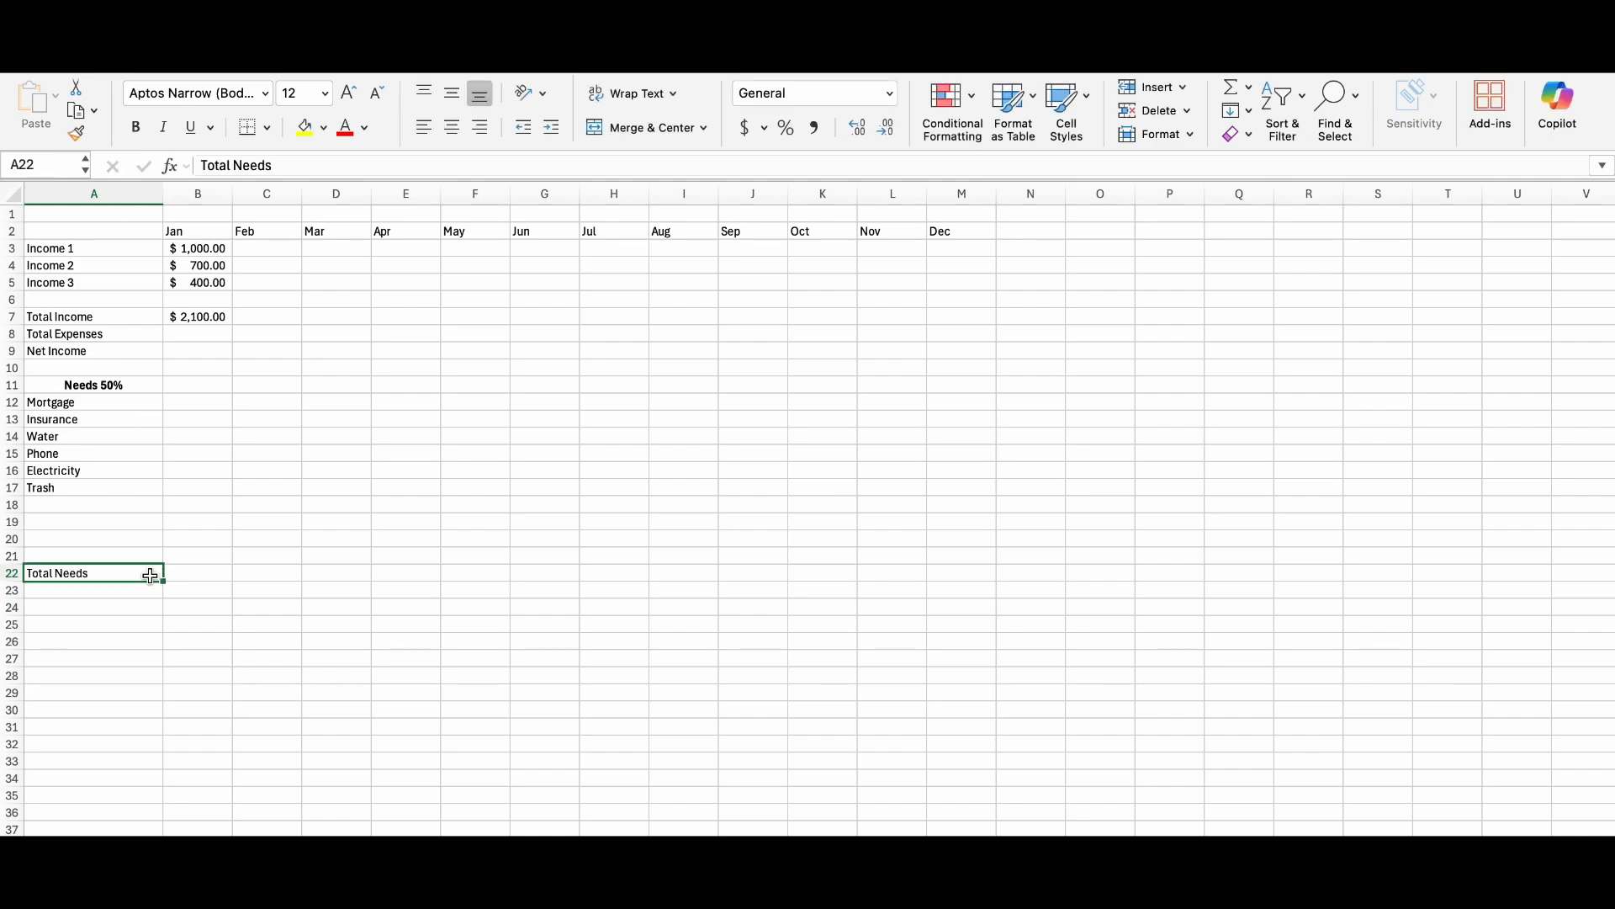
click(130, 131)
click(451, 128)
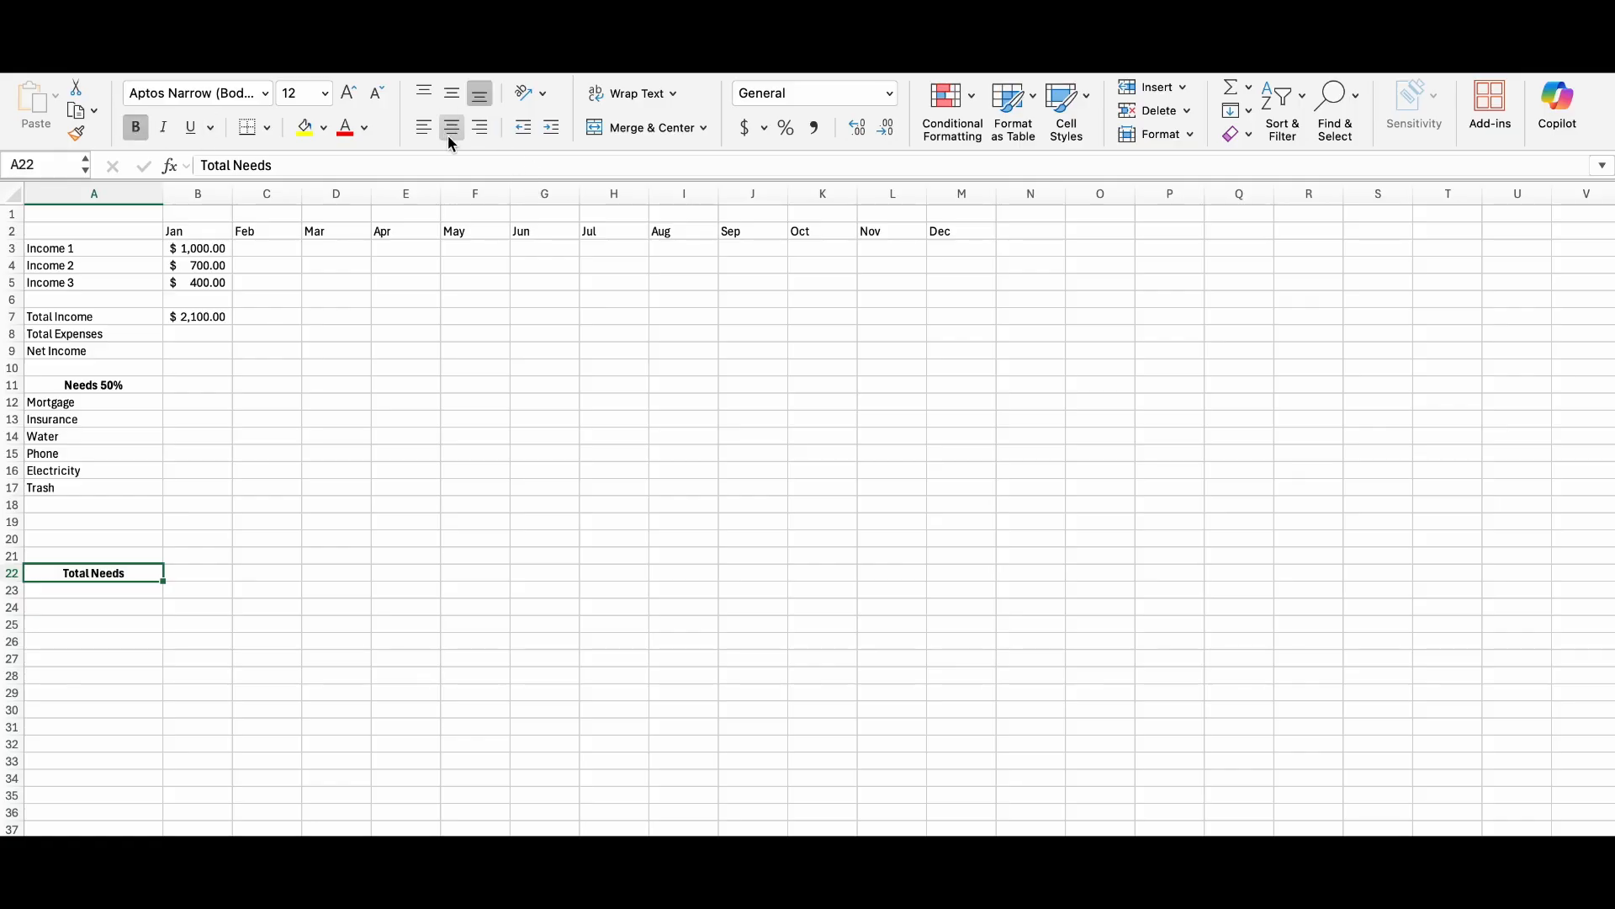
Calculate January's Total Needs in B22 with a SUM formula over B12:B21.
click(190, 574)
text(=sum)
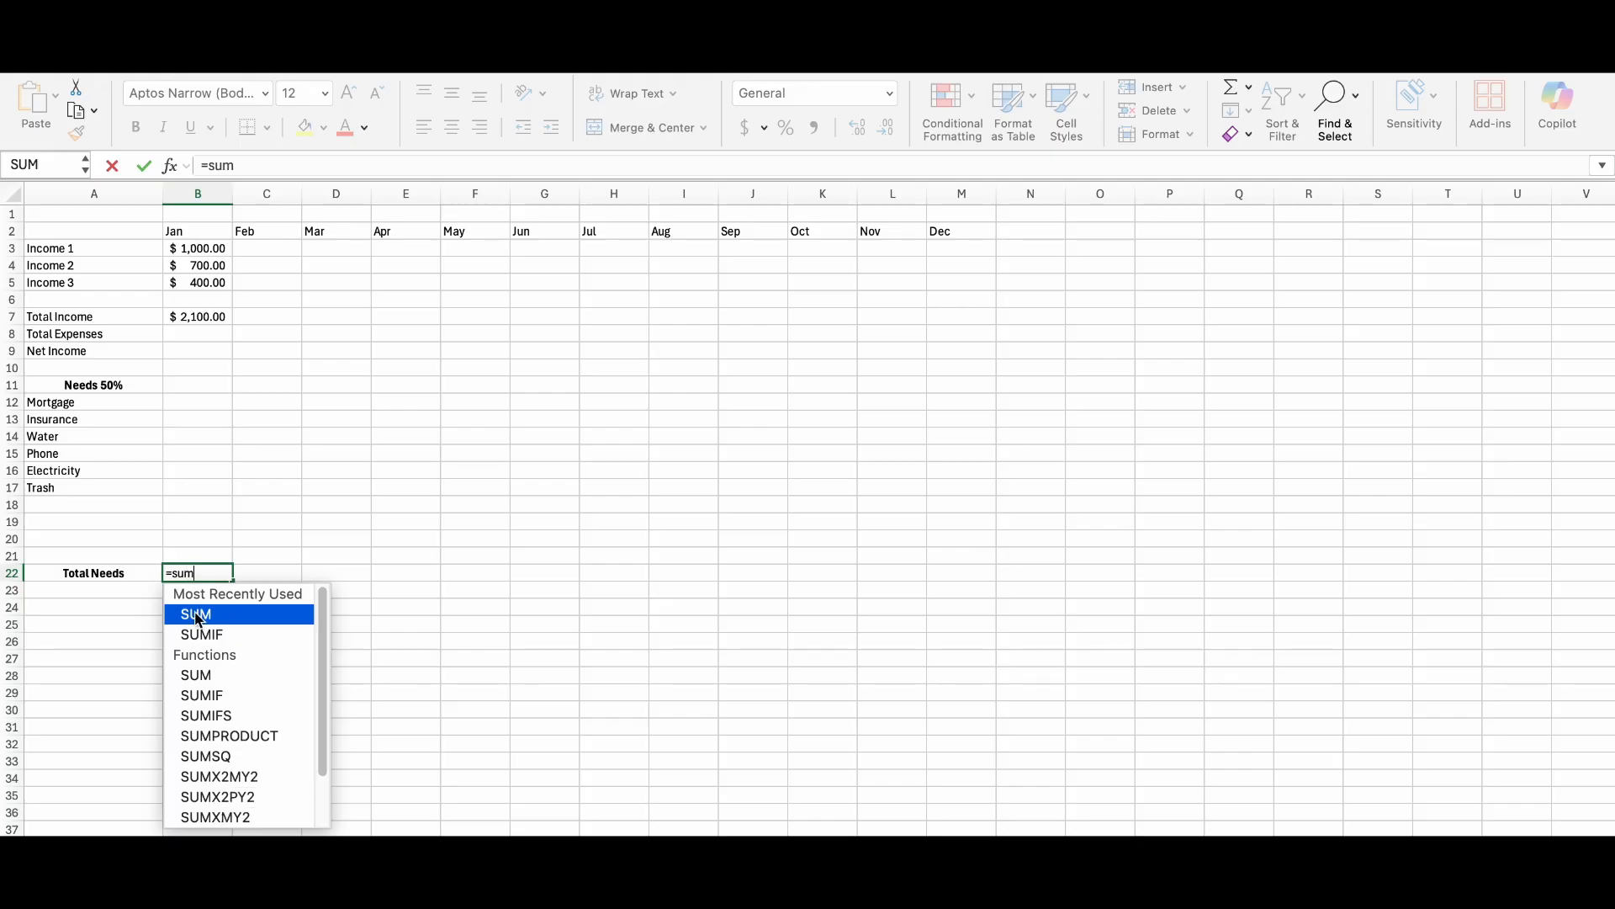
key(Tab)
drag(168, 404, 191, 551)
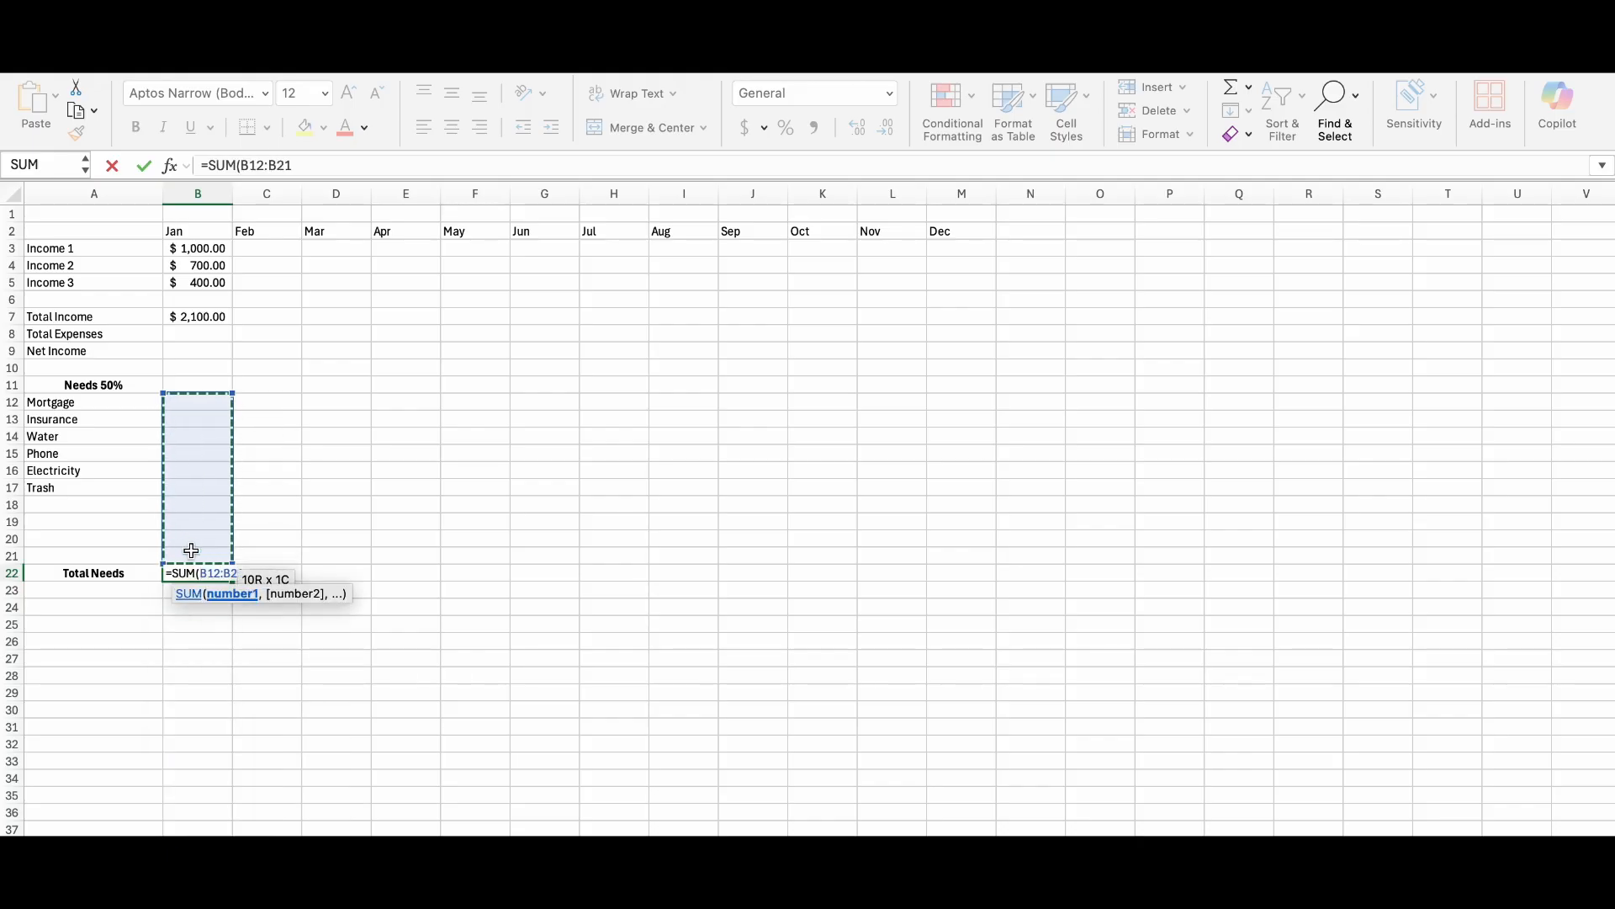
key(Return)
Enter the January amounts 1200 for Mortgage and 100 for Insurance.
click(186, 404)
text(1200)
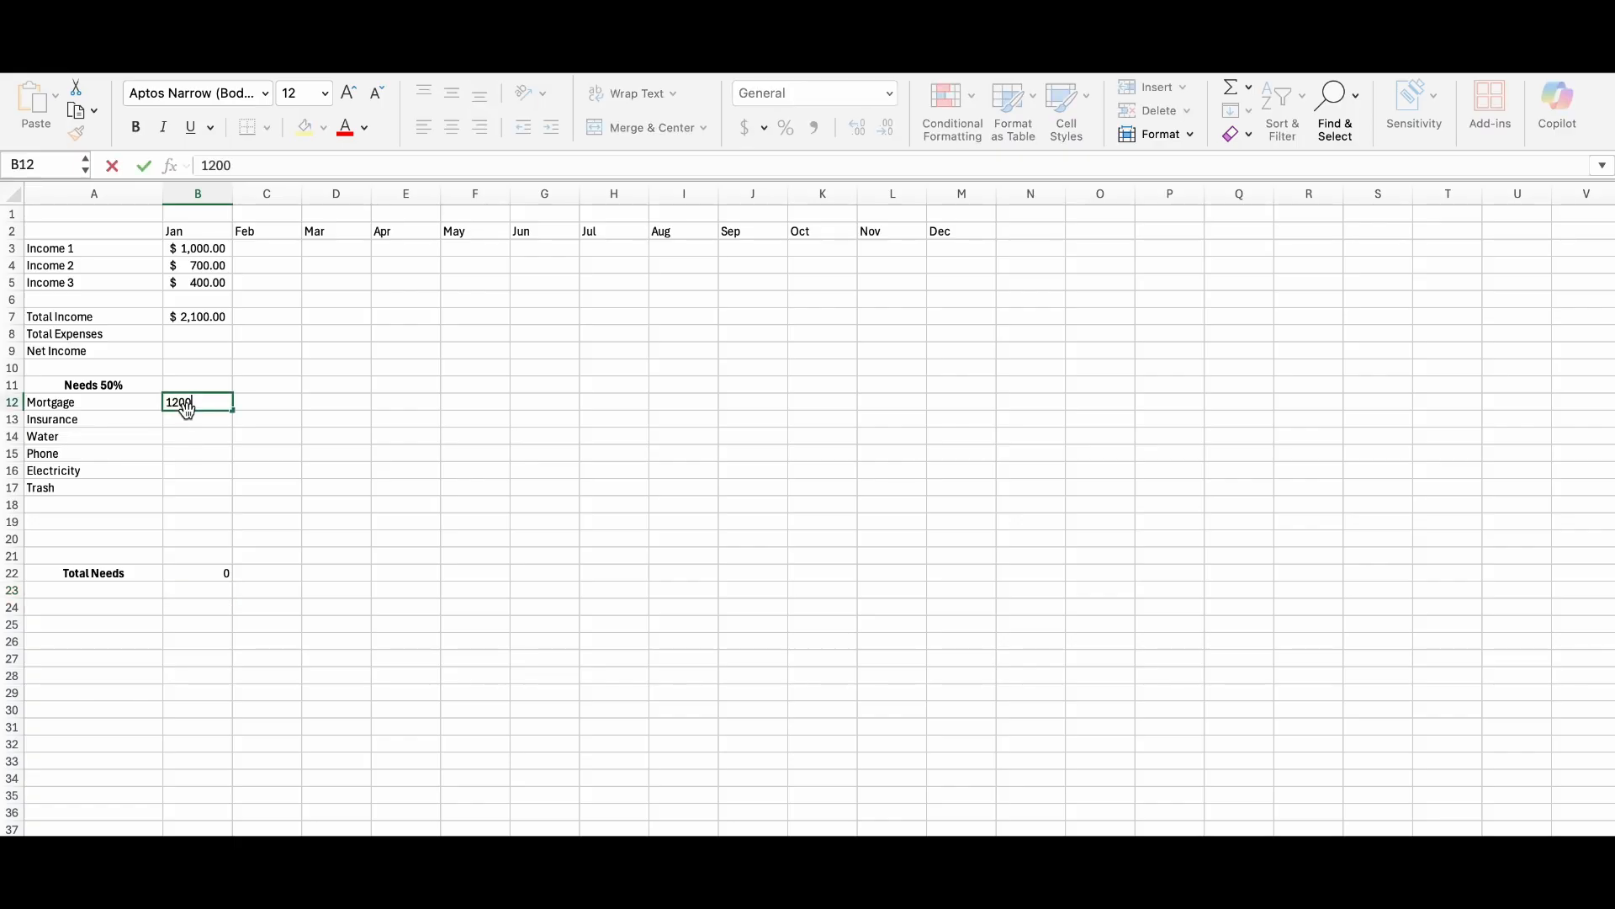
click(189, 423)
text(100)
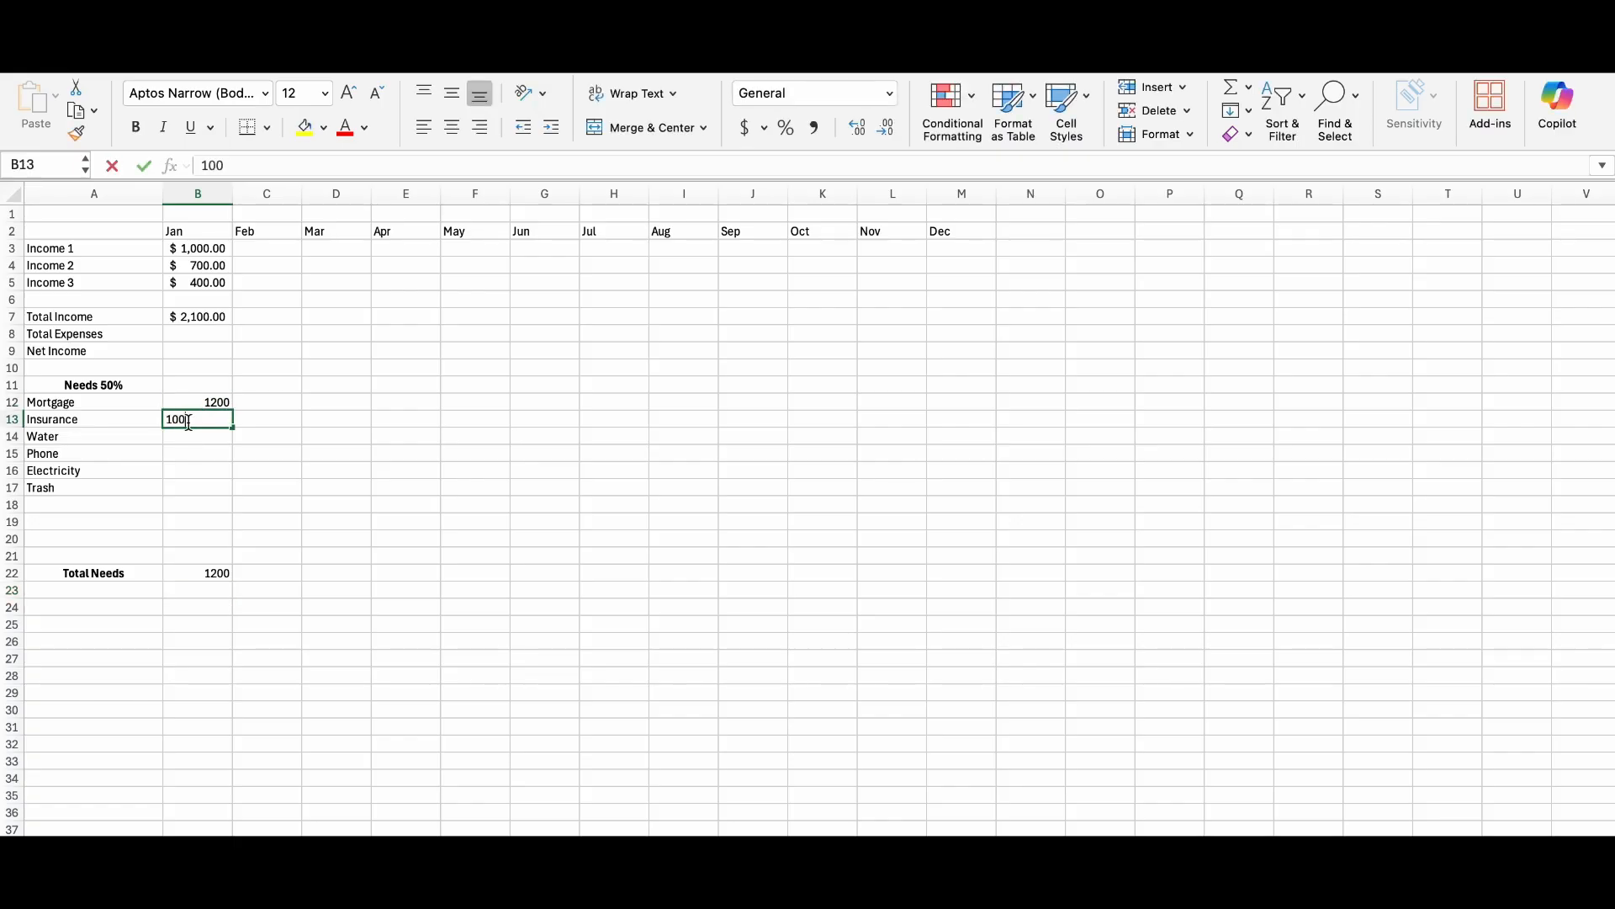
click(192, 440)
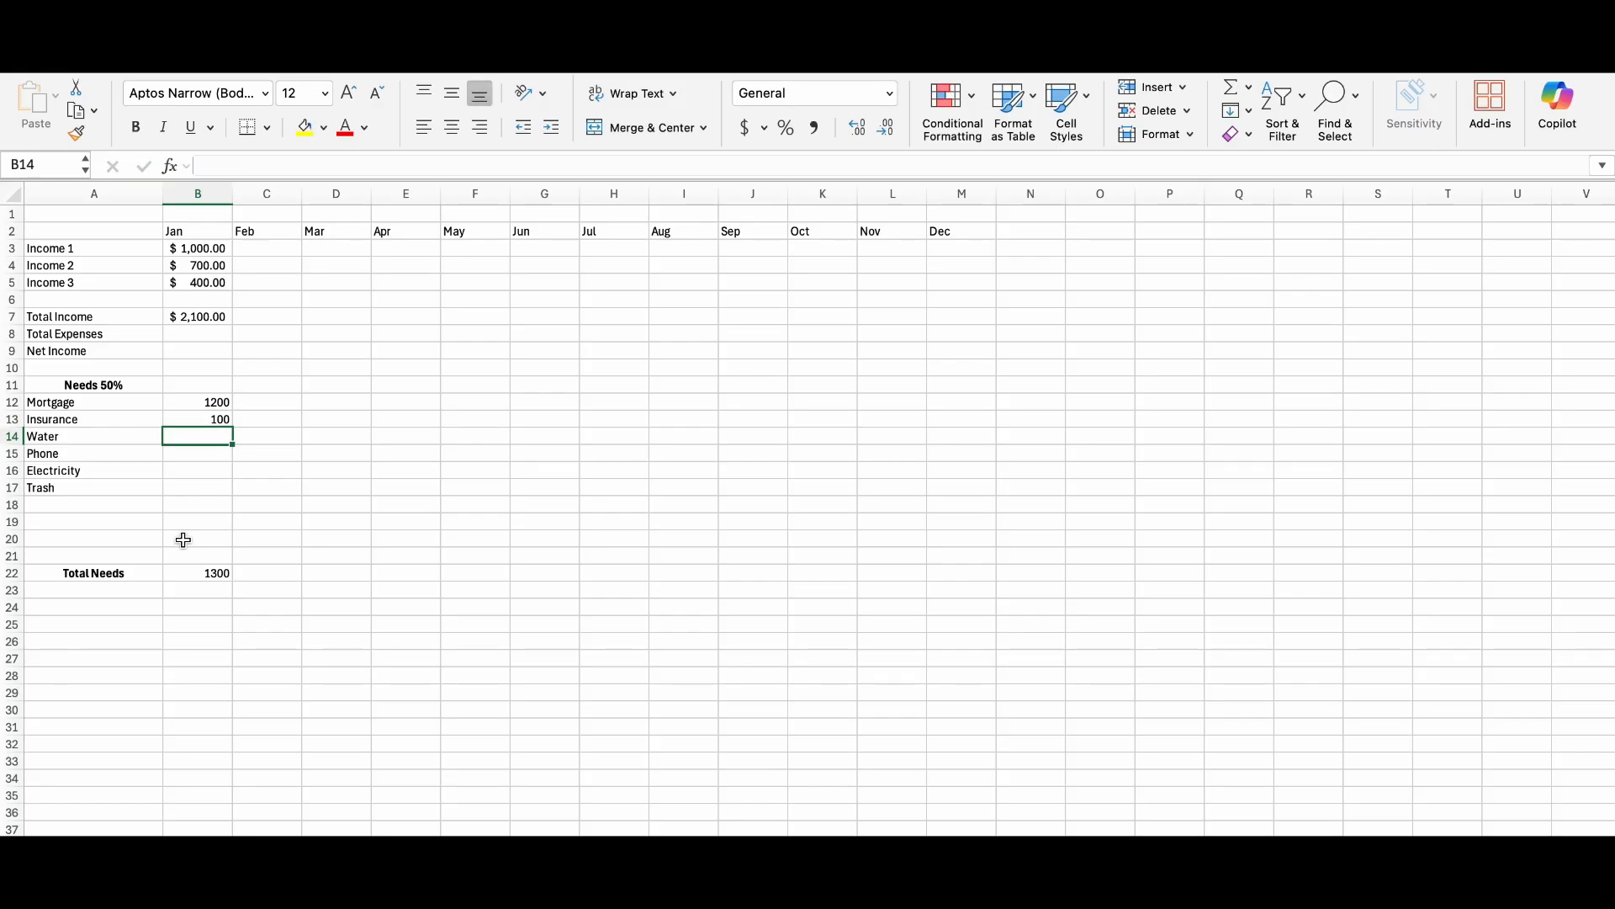
Apply the dollar Accounting format to January's needs amounts and their total, B12:B22.
drag(191, 402, 193, 571)
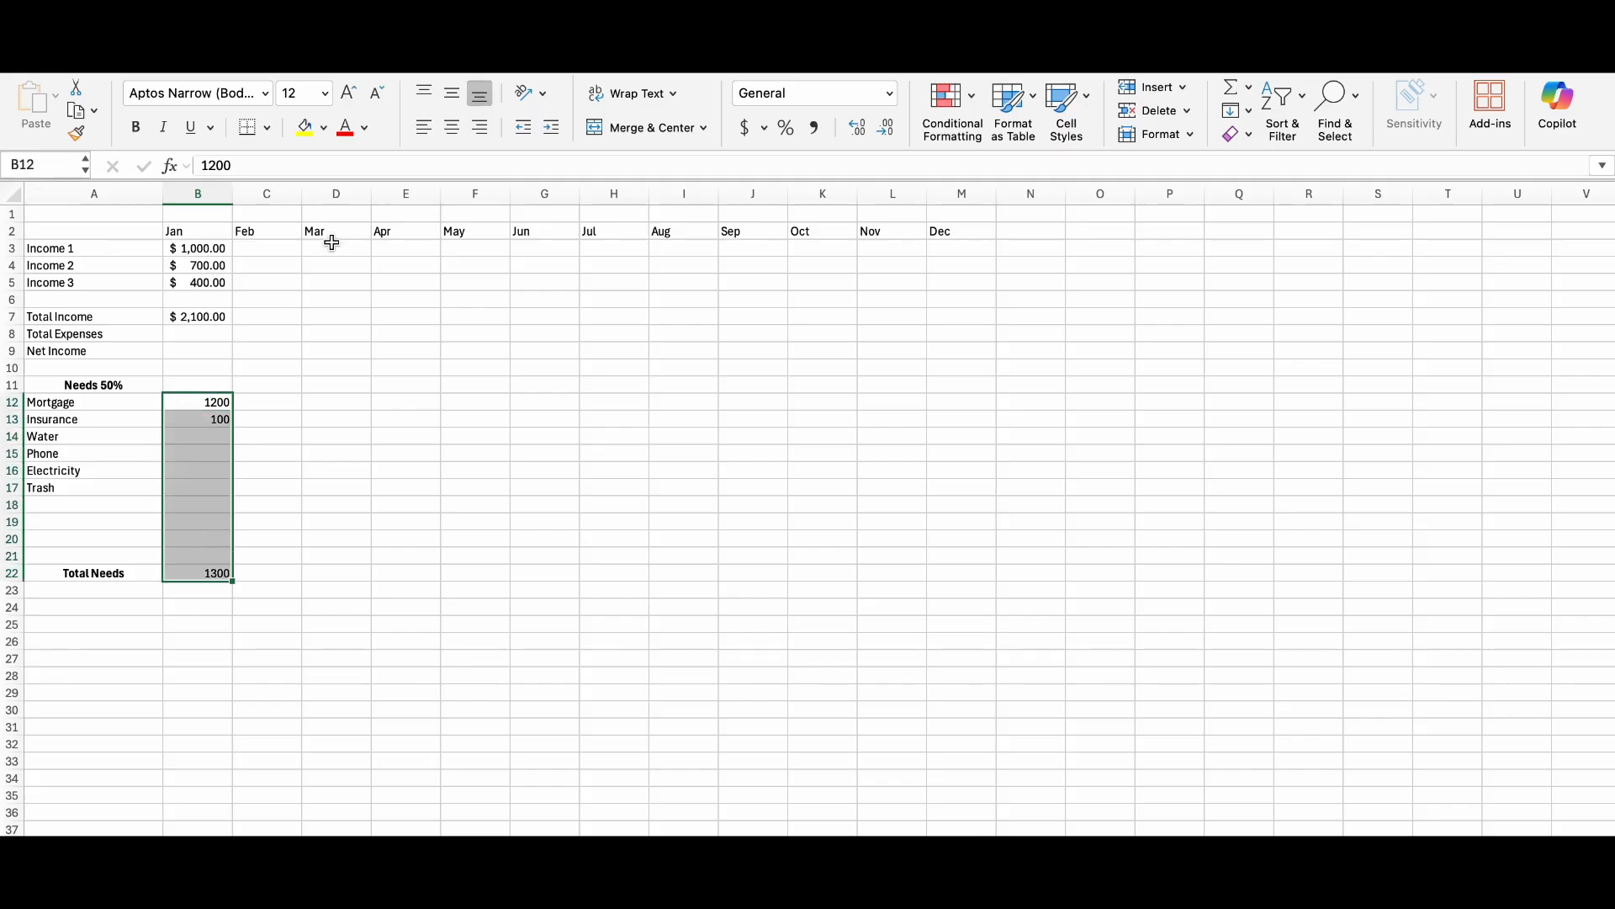
click(744, 127)
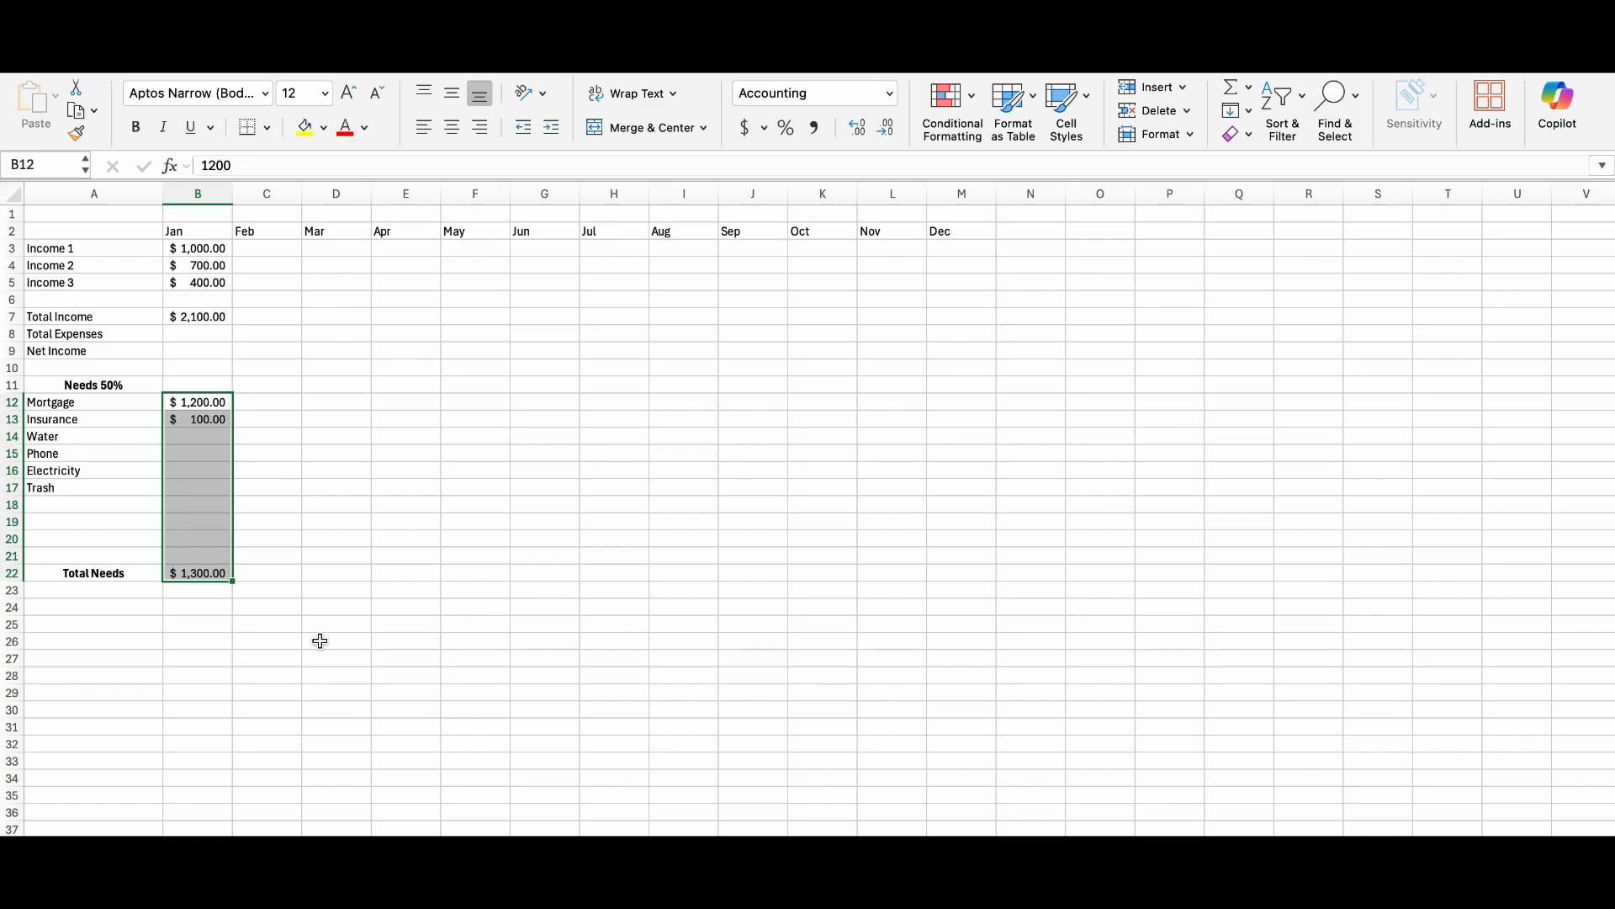
click(110, 635)
Enter the heading "Wants 30%" in A24 and make it bold and centred.
click(61, 604)
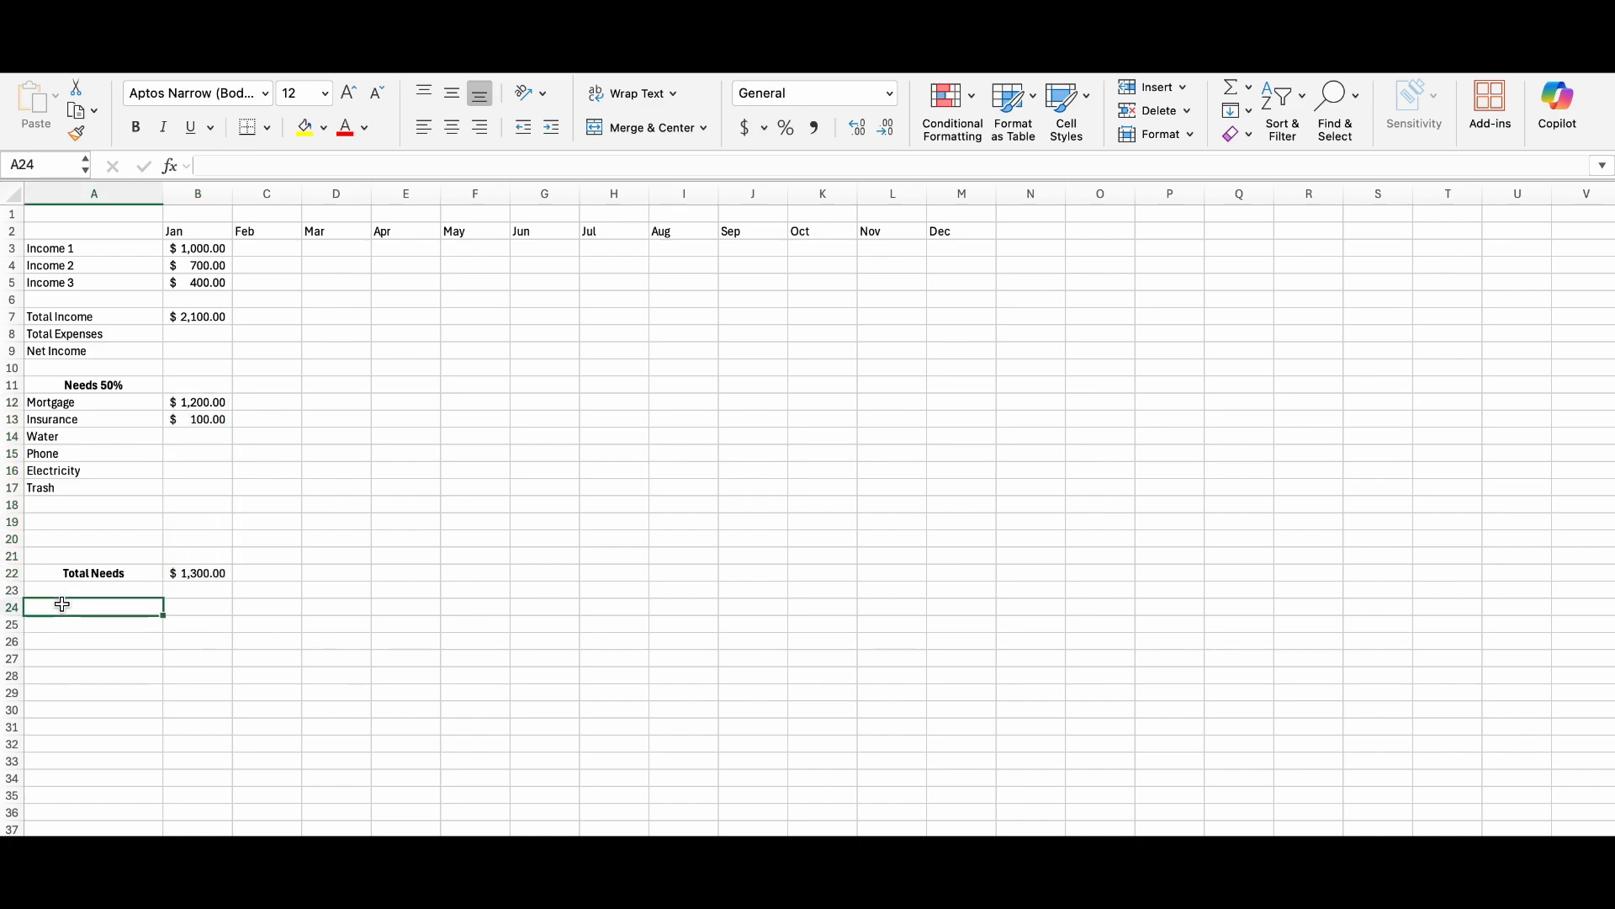
text(Wants 30)
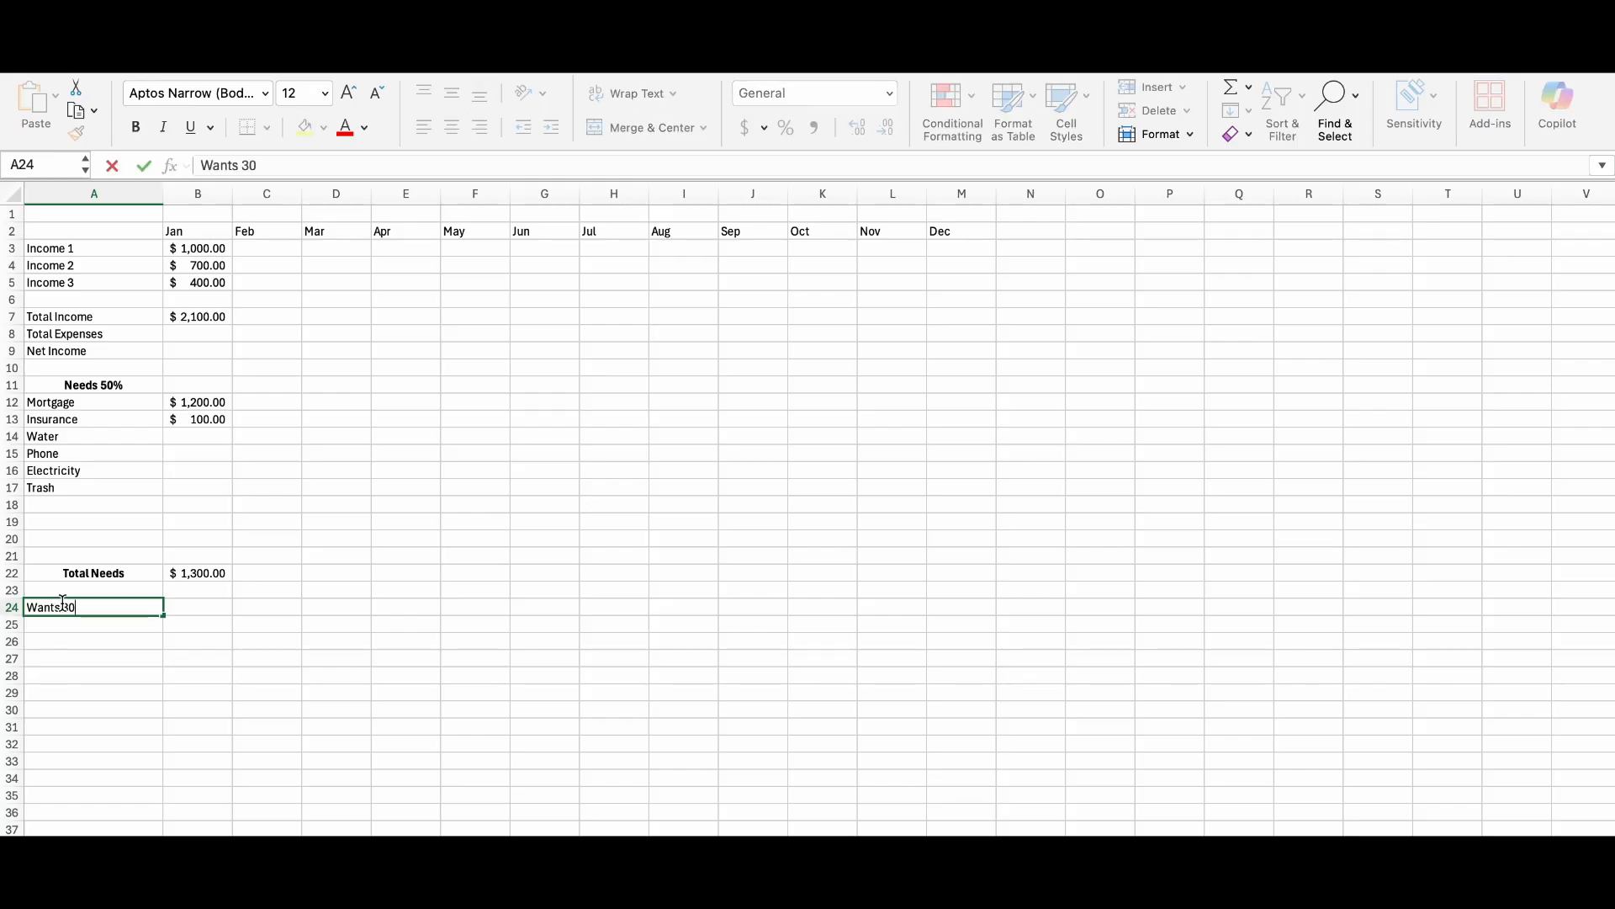
text(%)
key(Return)
click(96, 614)
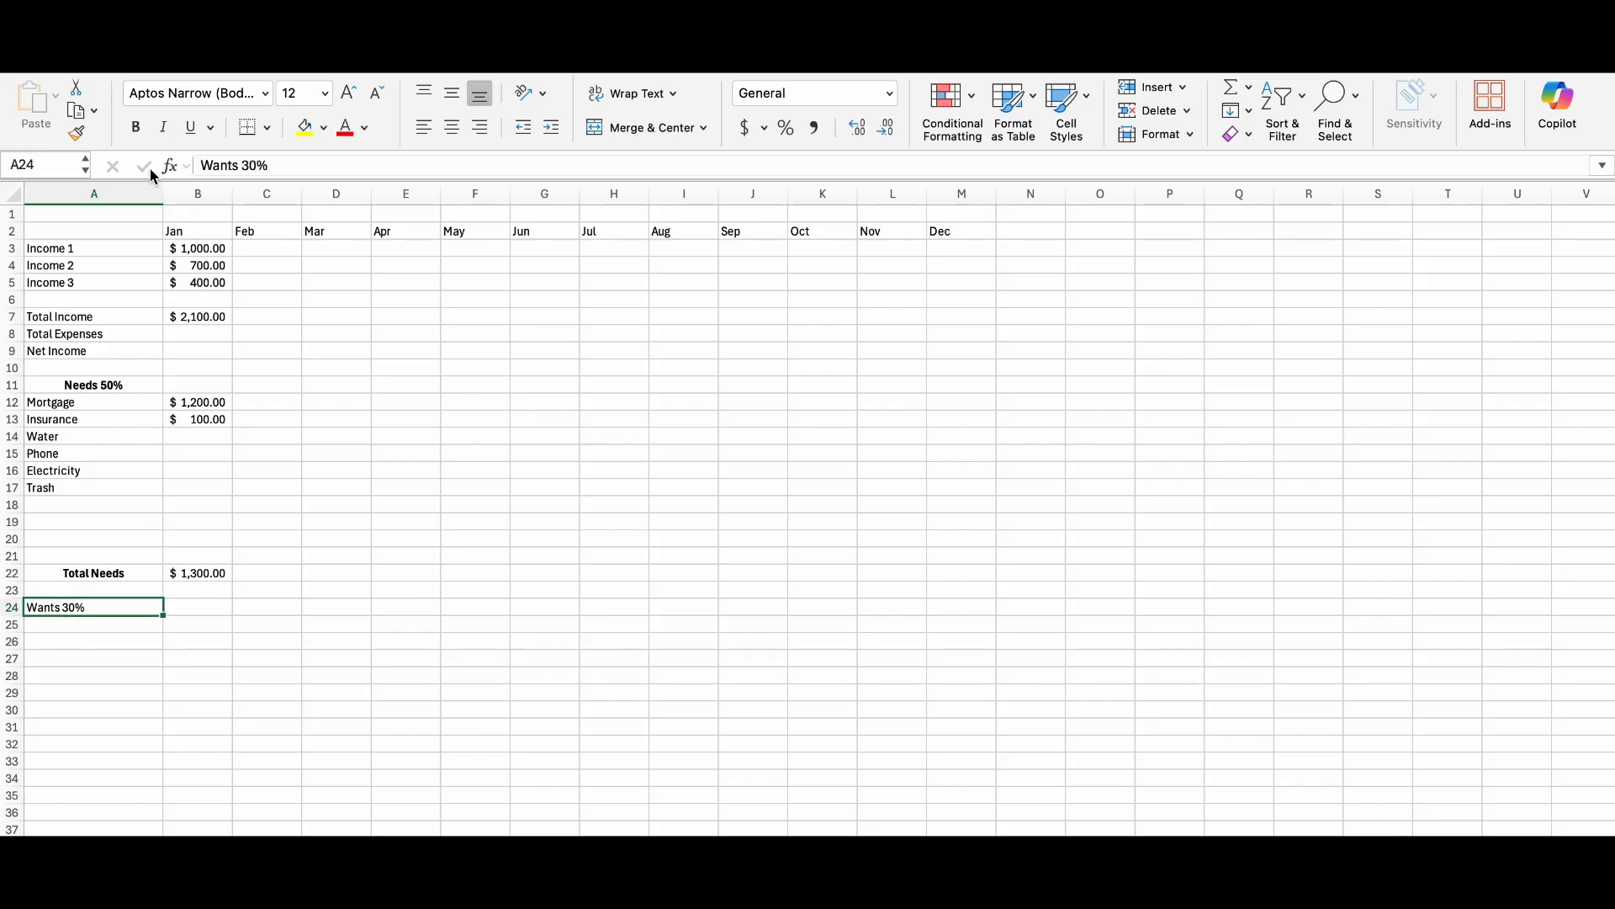
click(134, 131)
click(456, 127)
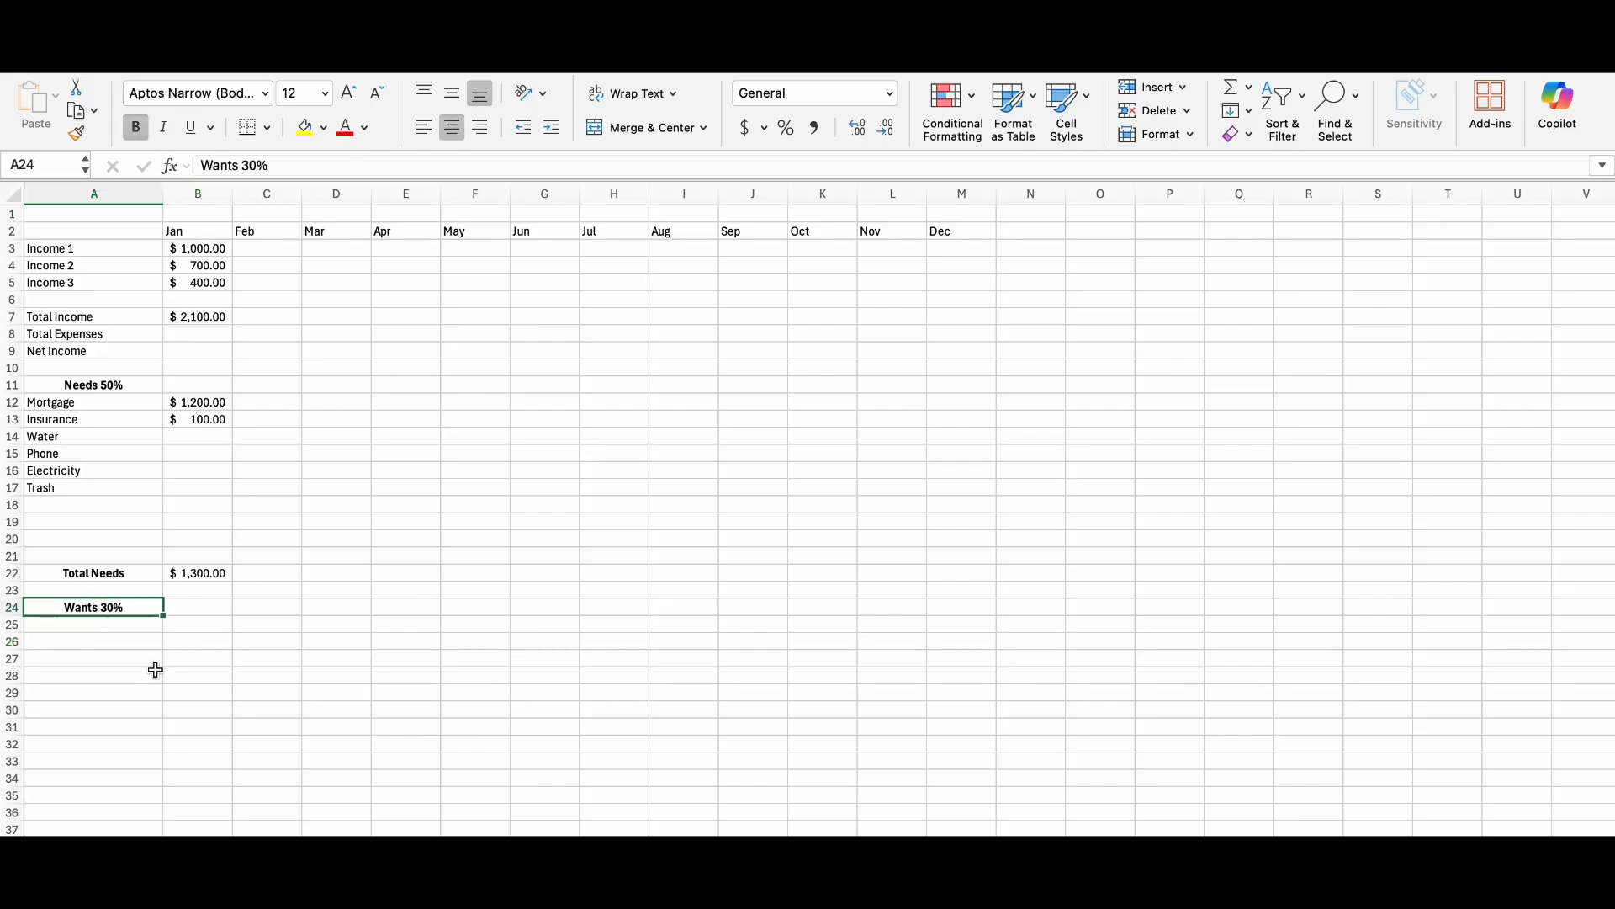
Enter the wants categories Hobbies in A25 and Dining Out in A26.
click(88, 628)
text(Hobbies)
click(90, 640)
text(Dining)
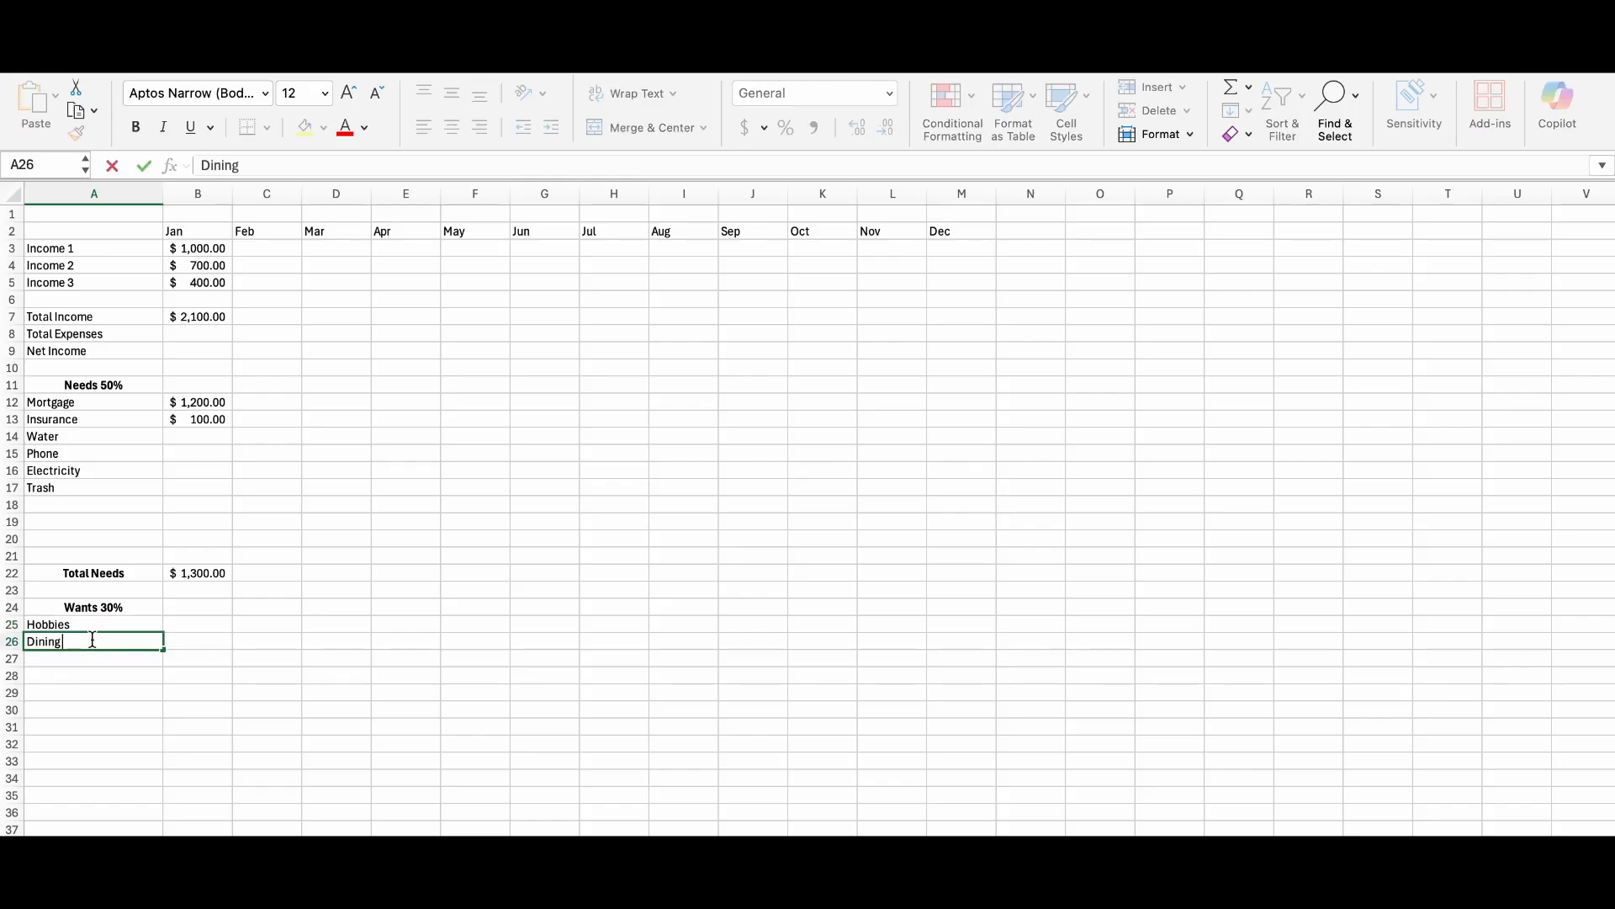
text( Out)
click(95, 661)
text(E)
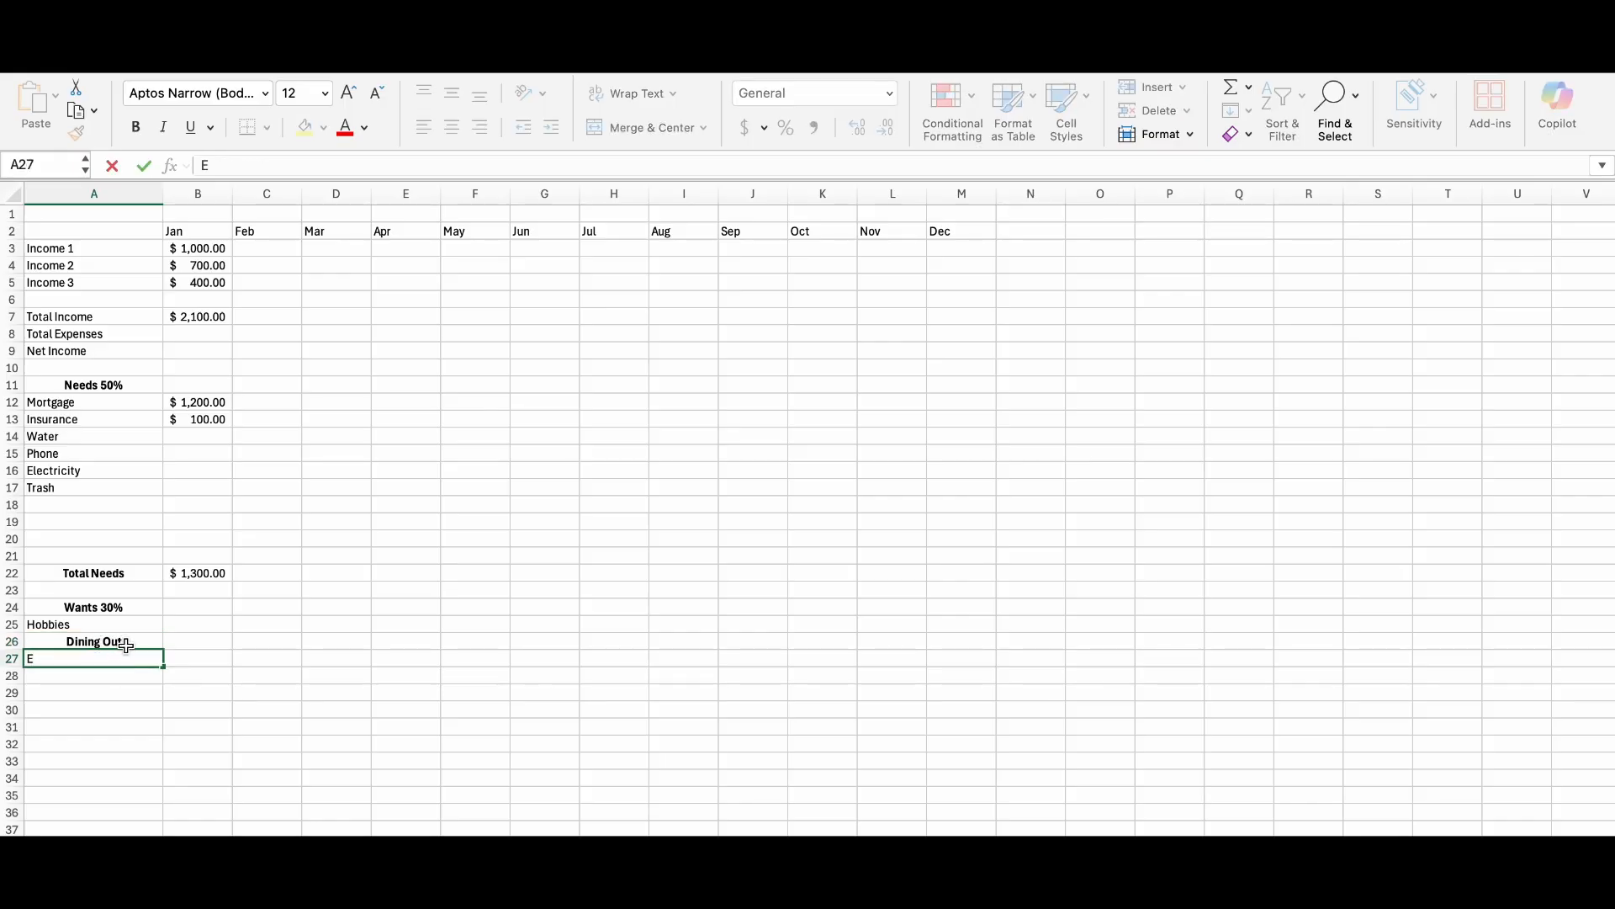
Remove the bold and centred formatting from the Dining Out label in A26.
click(126, 646)
click(135, 127)
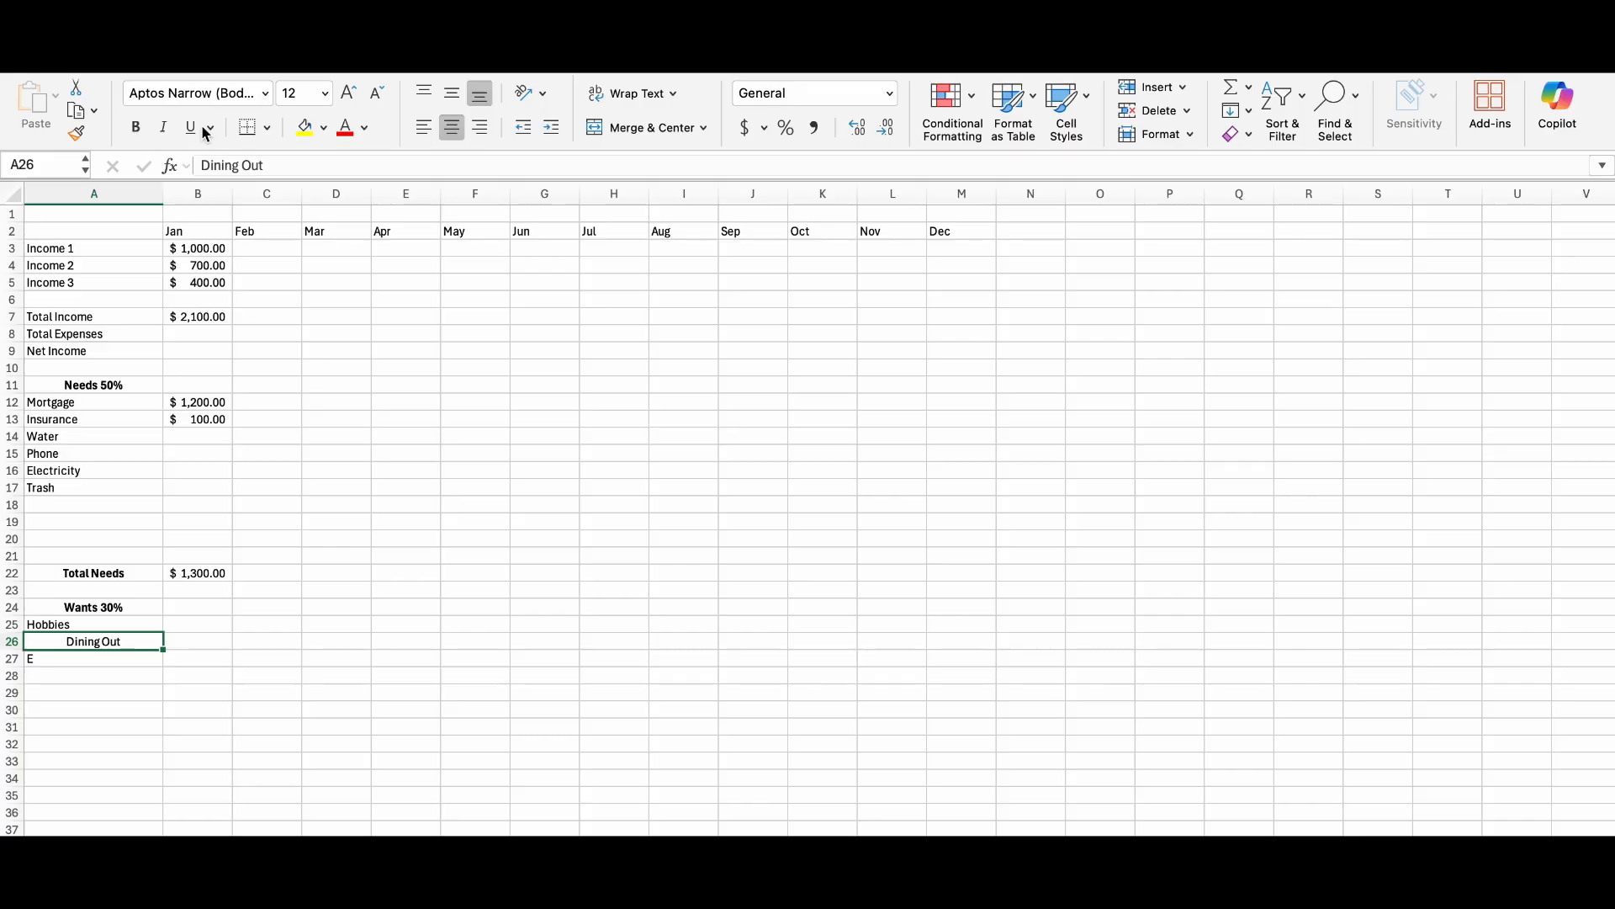
click(451, 127)
Enter the remaining wants categories, Entertainment in A27 and Traveling in A28.
click(95, 660)
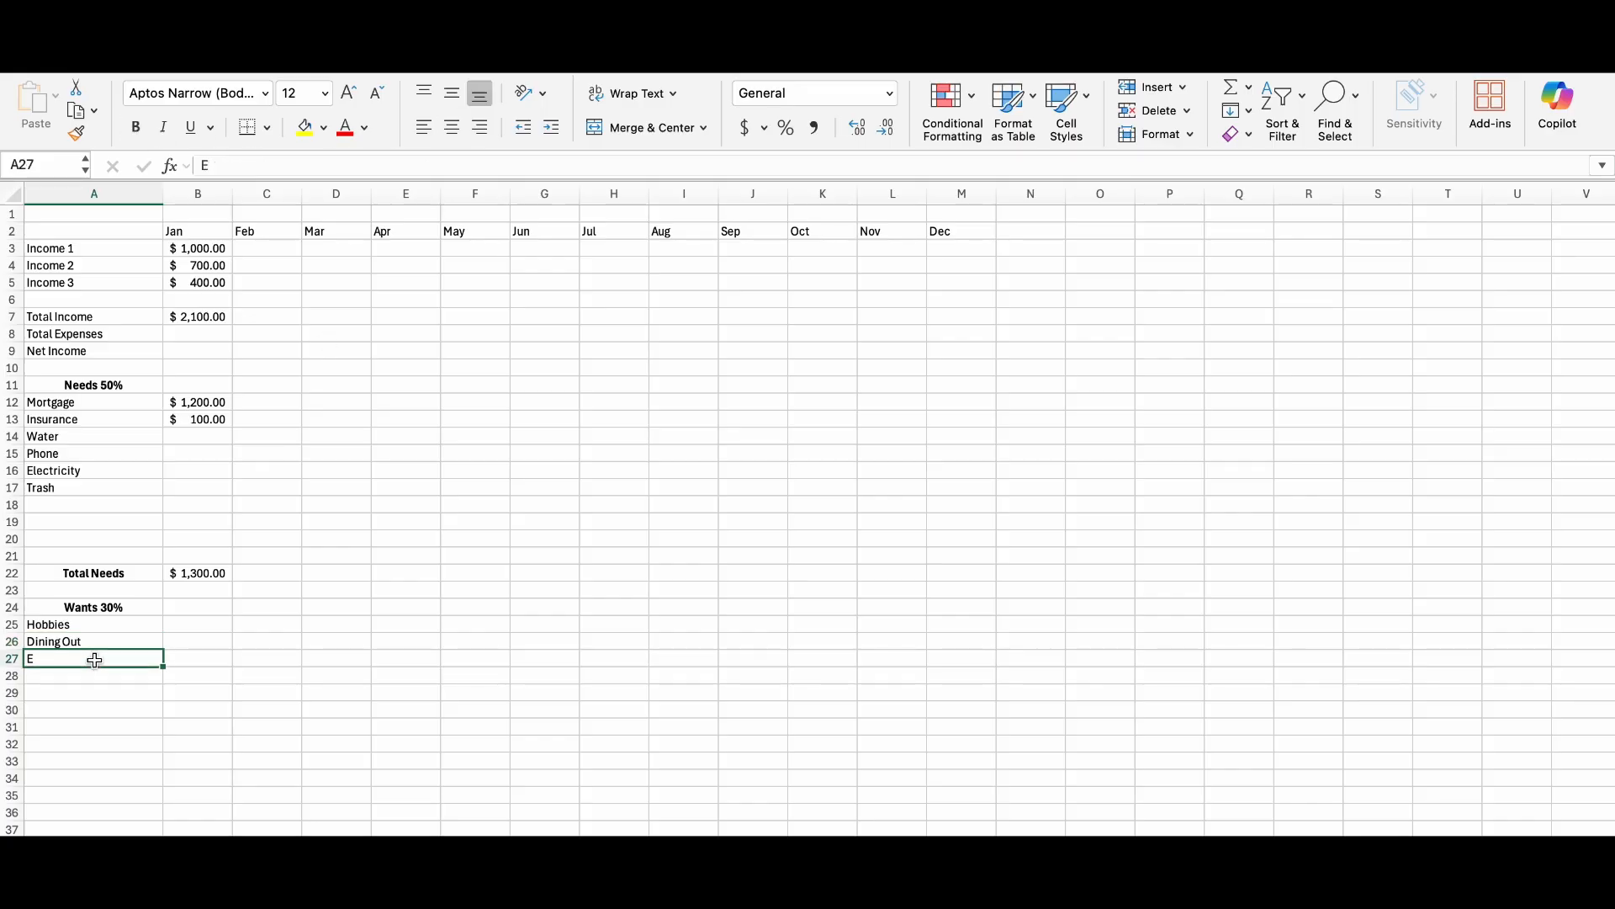
key(BackSpace)
text(Entertainment)
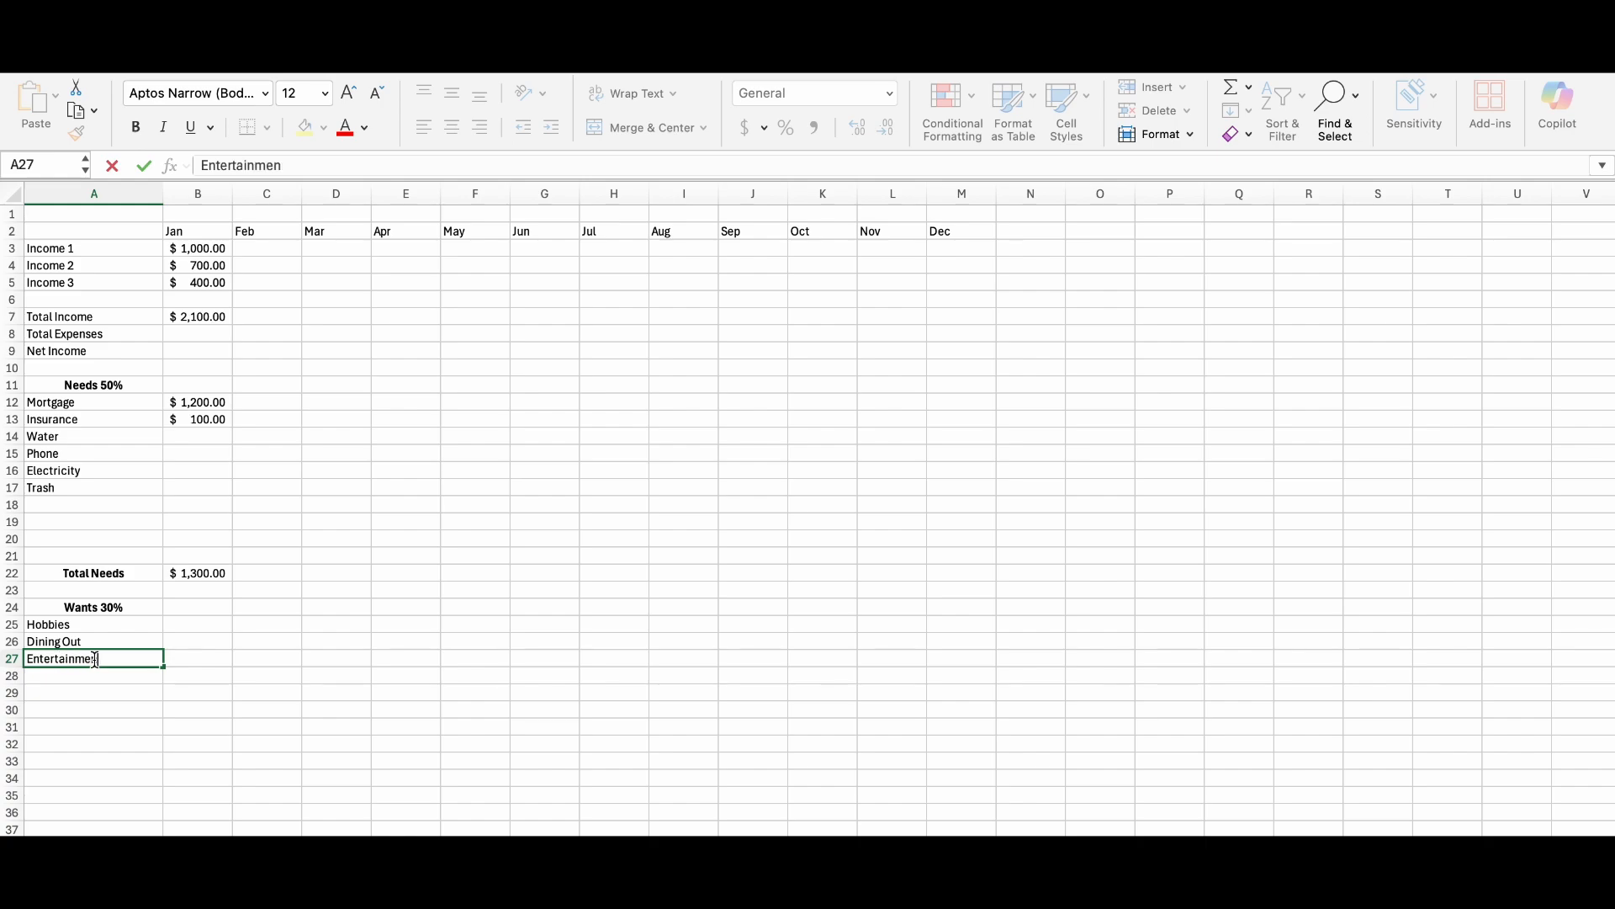
click(112, 676)
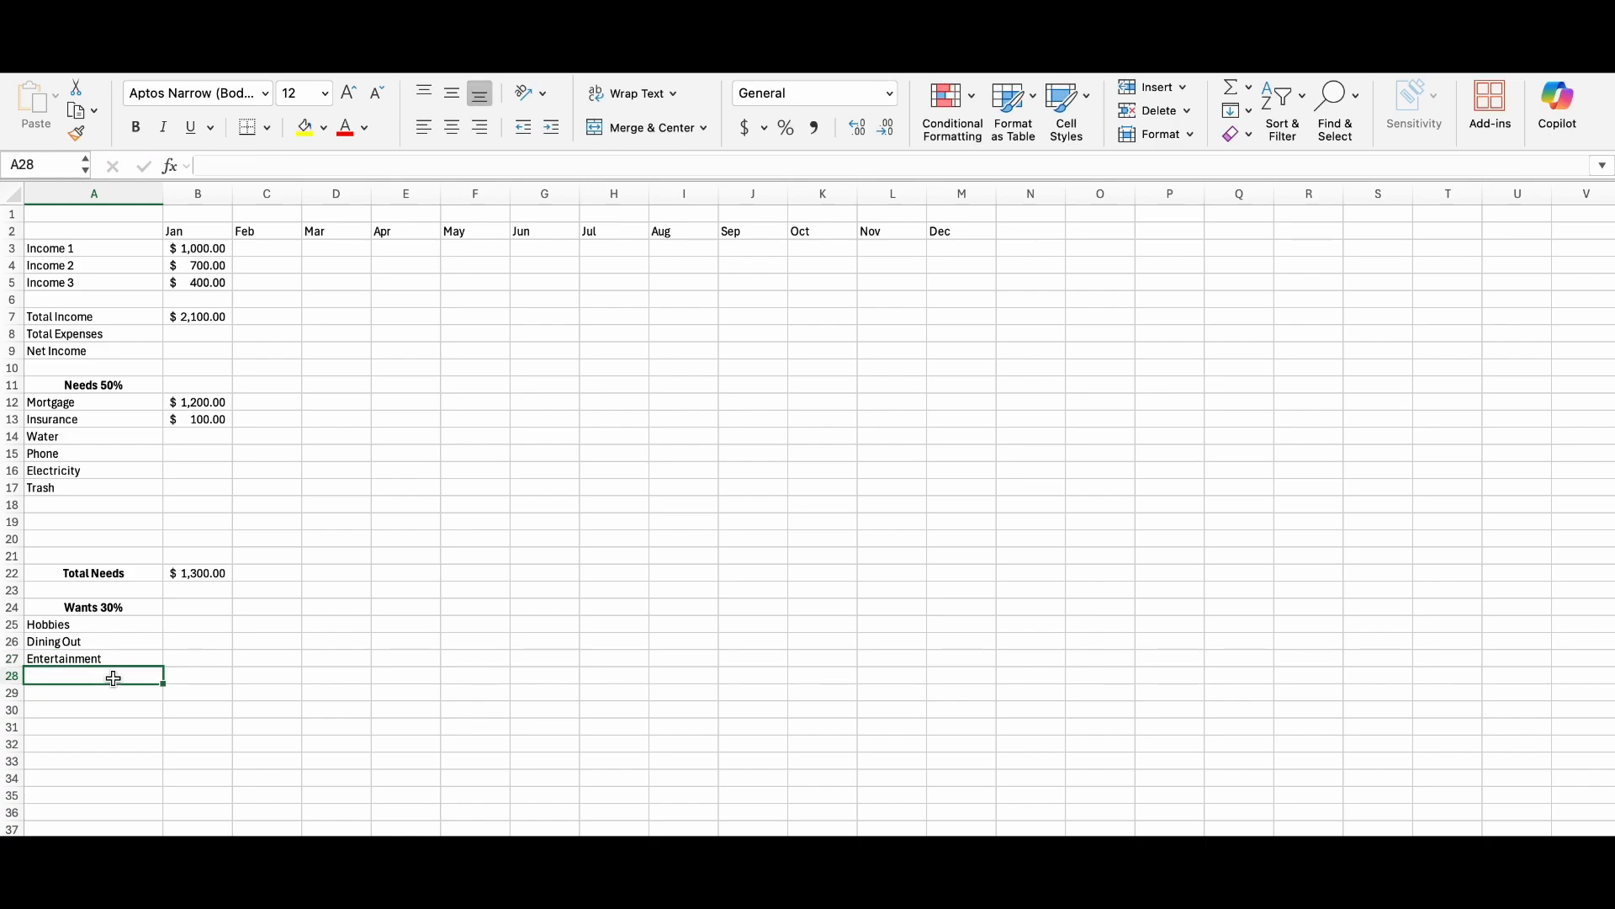
text(Travel)
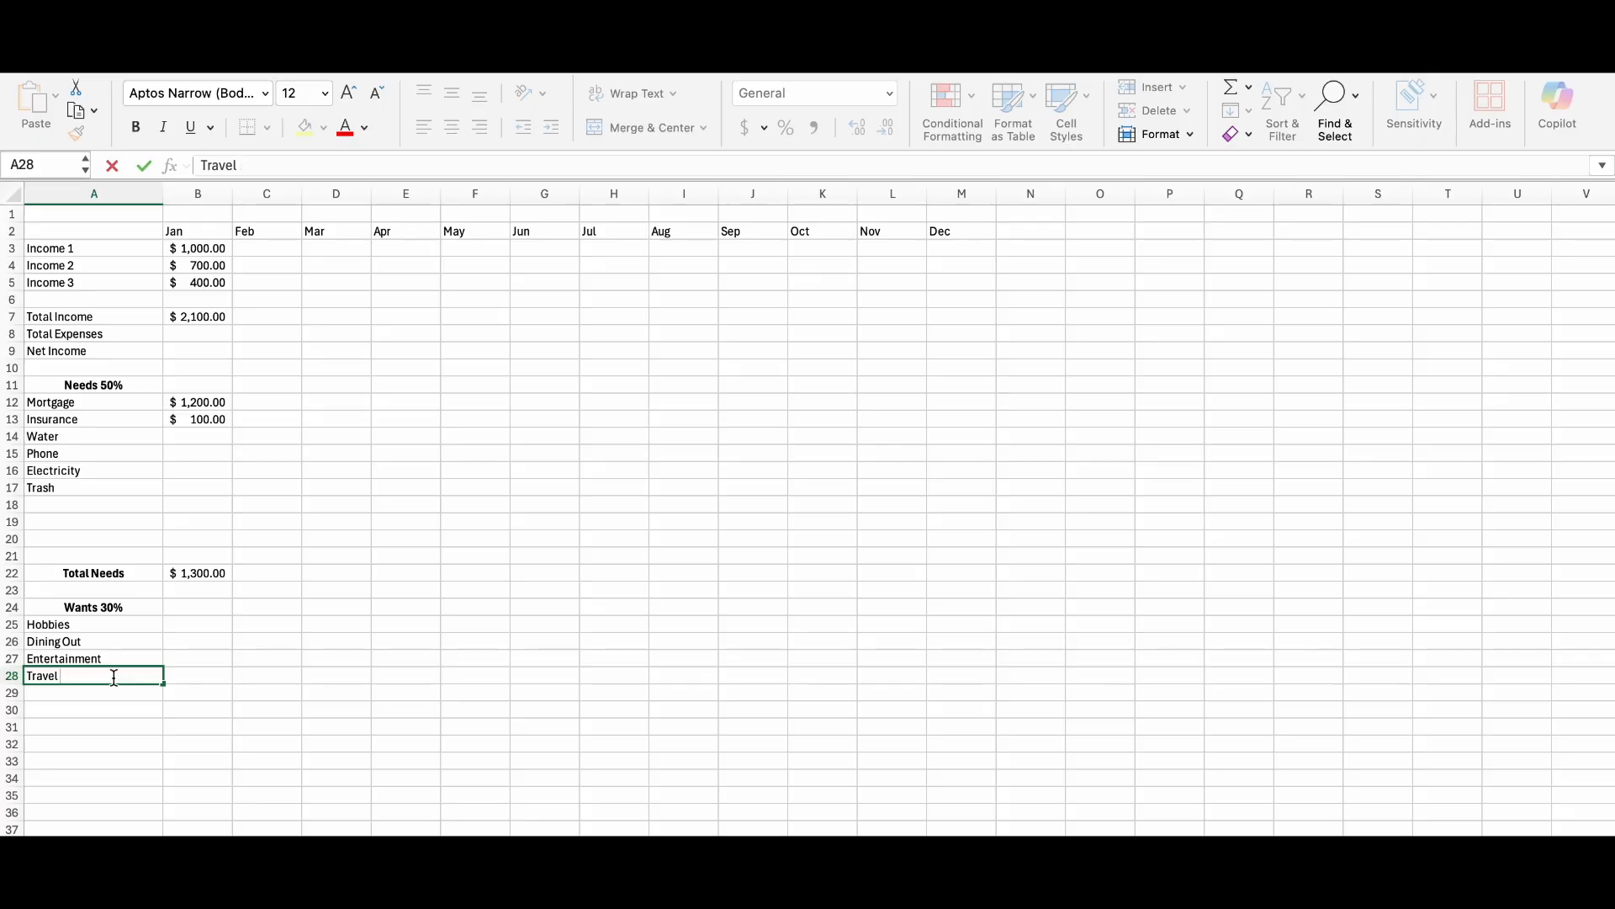
text(ing)
click(95, 703)
Enter the label "Total Wants" in A31 and make it bold and centred.
click(103, 728)
text(Total Wants)
click(140, 755)
click(133, 727)
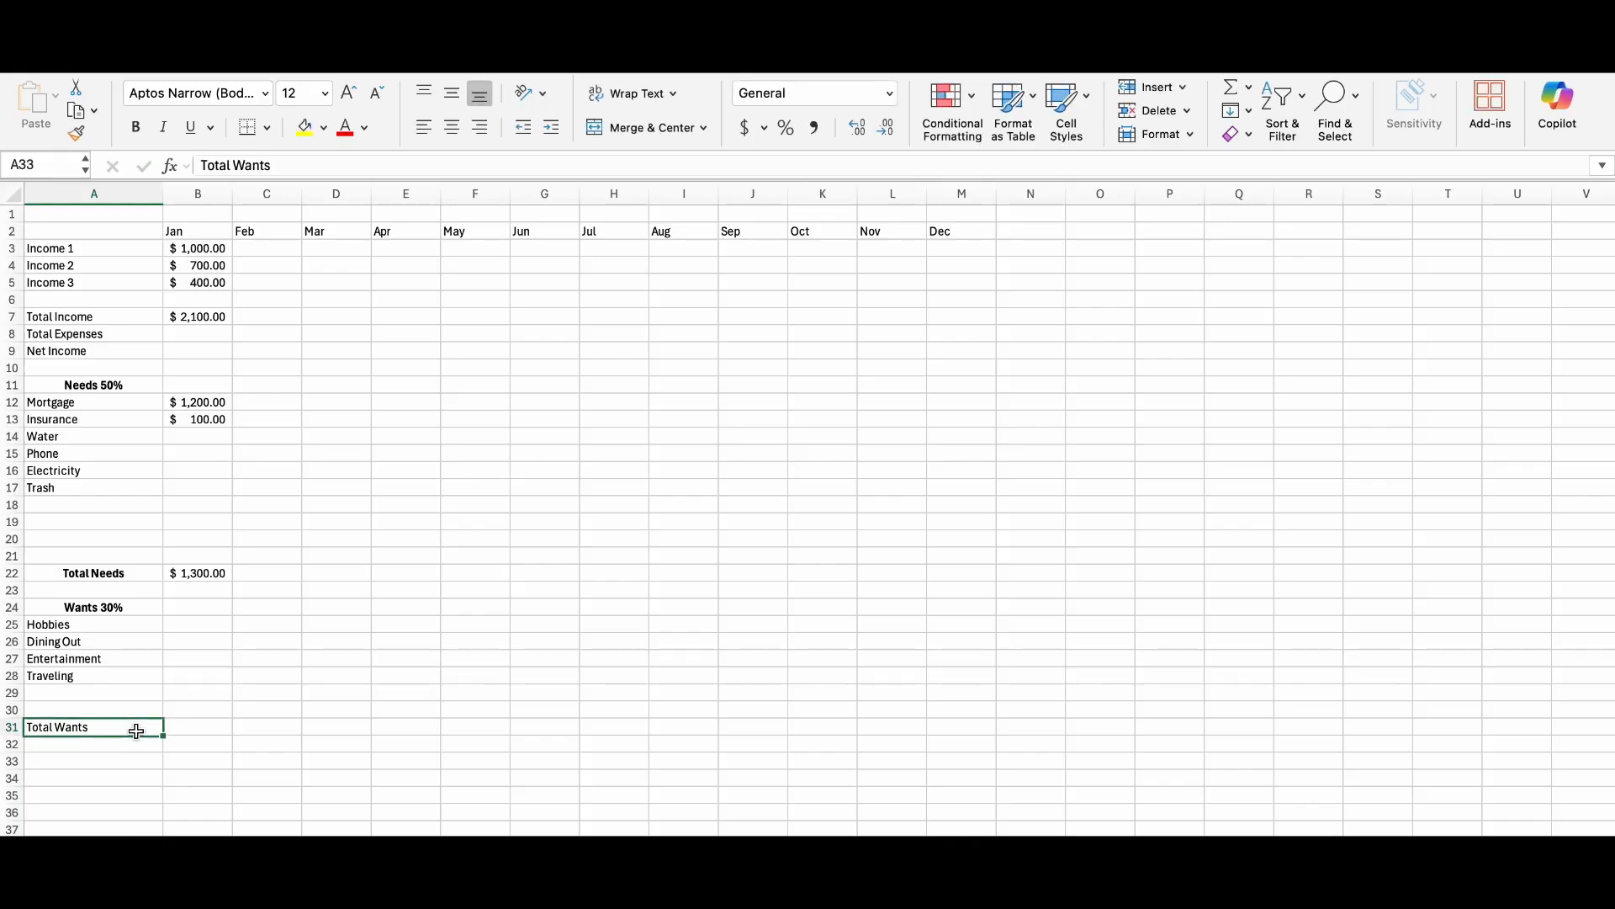
click(454, 132)
click(134, 127)
Calculate January's Total Wants in B31 with a SUM formula over the wants rows starting at B25.
click(193, 725)
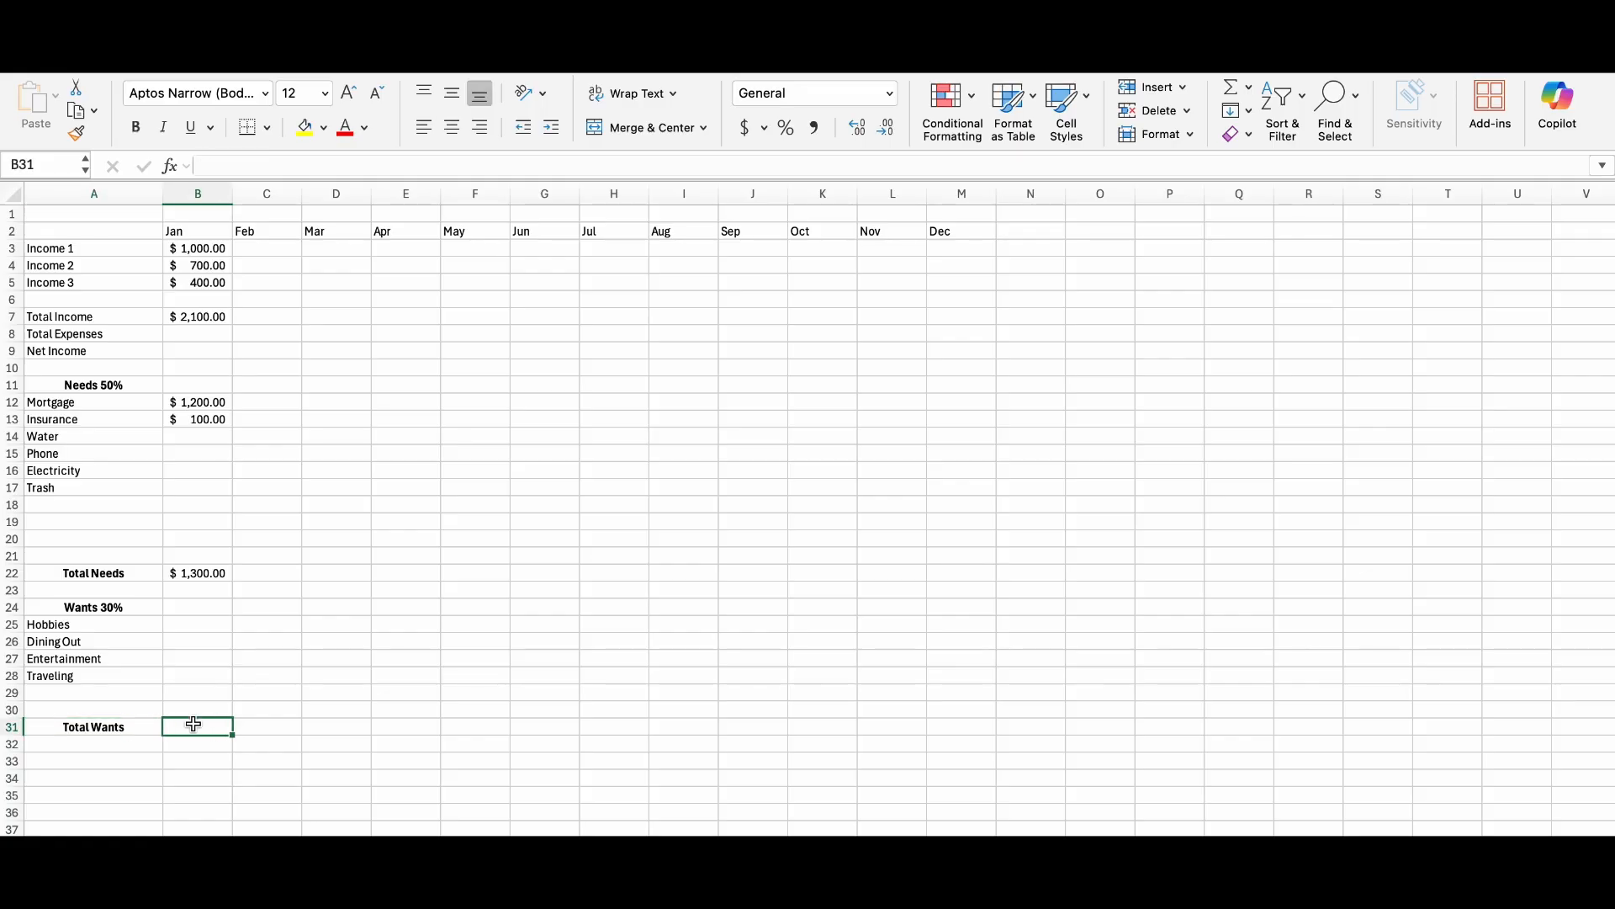
text(=sum)
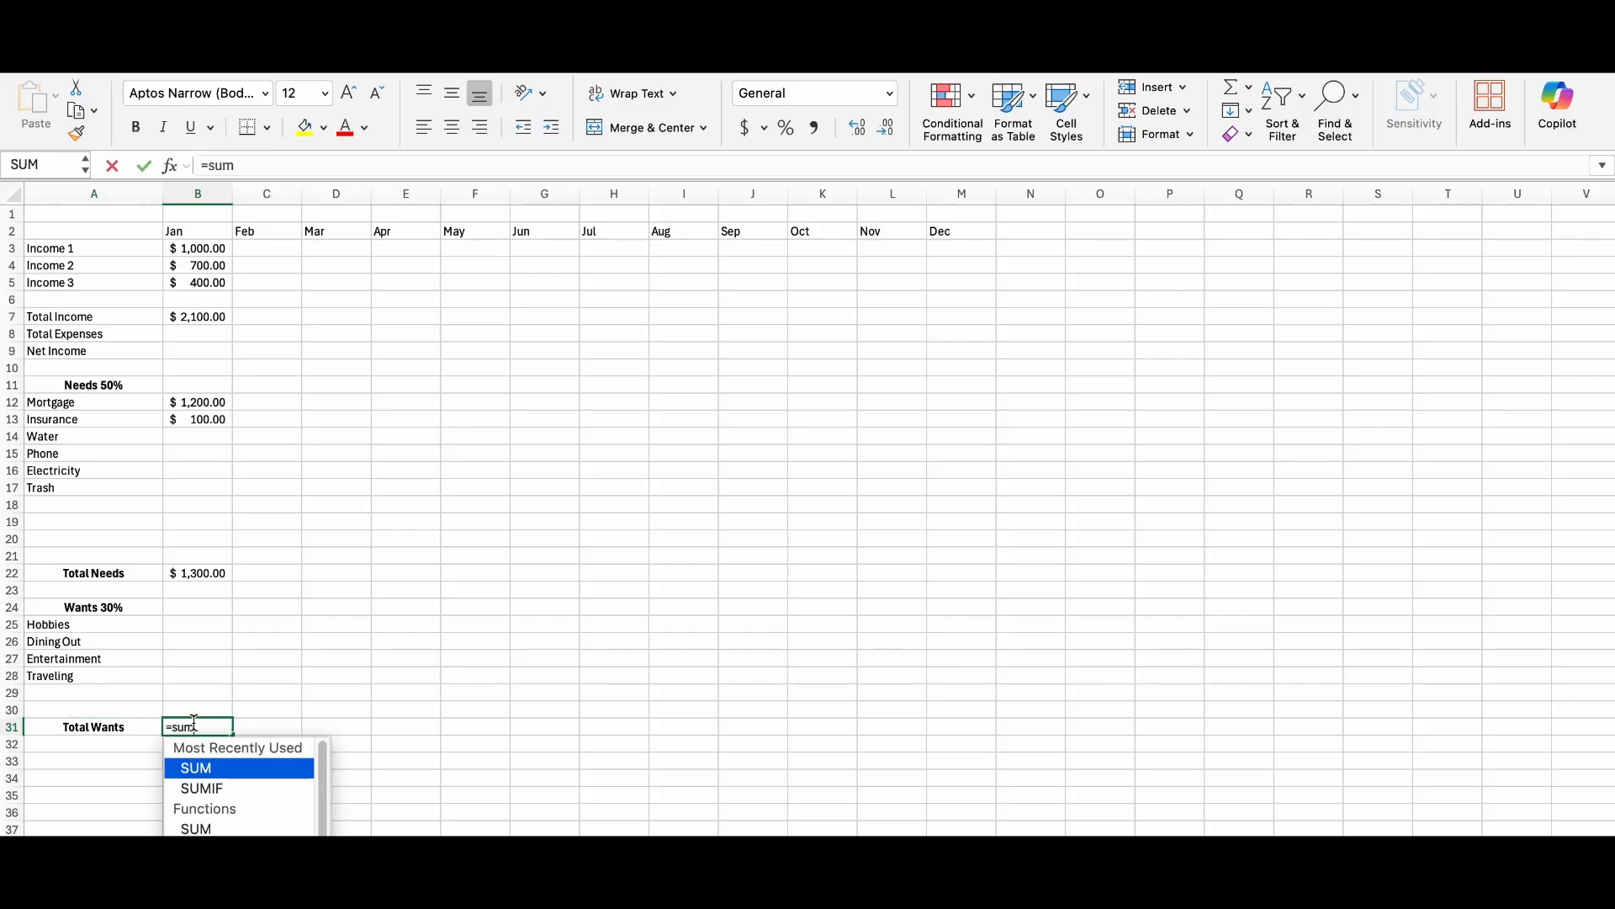
double_click(207, 769)
drag(180, 625, 183, 701)
key(Return)
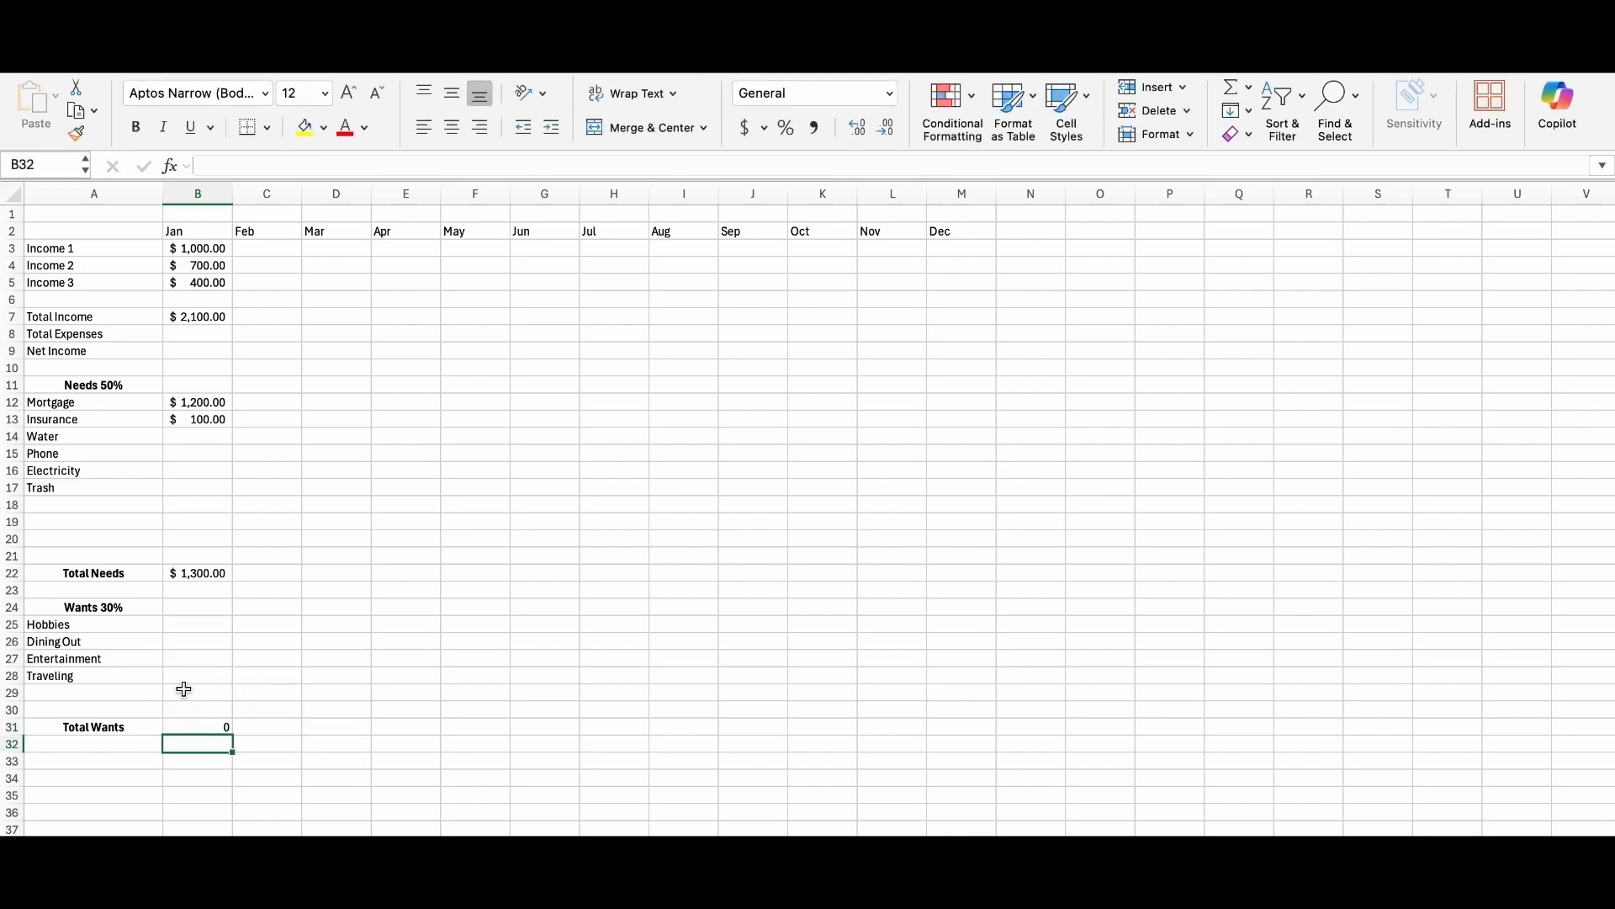
Enter January's amounts 60 for Hobbies, 60 for Dining Out and 30 for Entertainment, and apply the dollar Accounting format to B25:B31.
click(192, 627)
text(60)
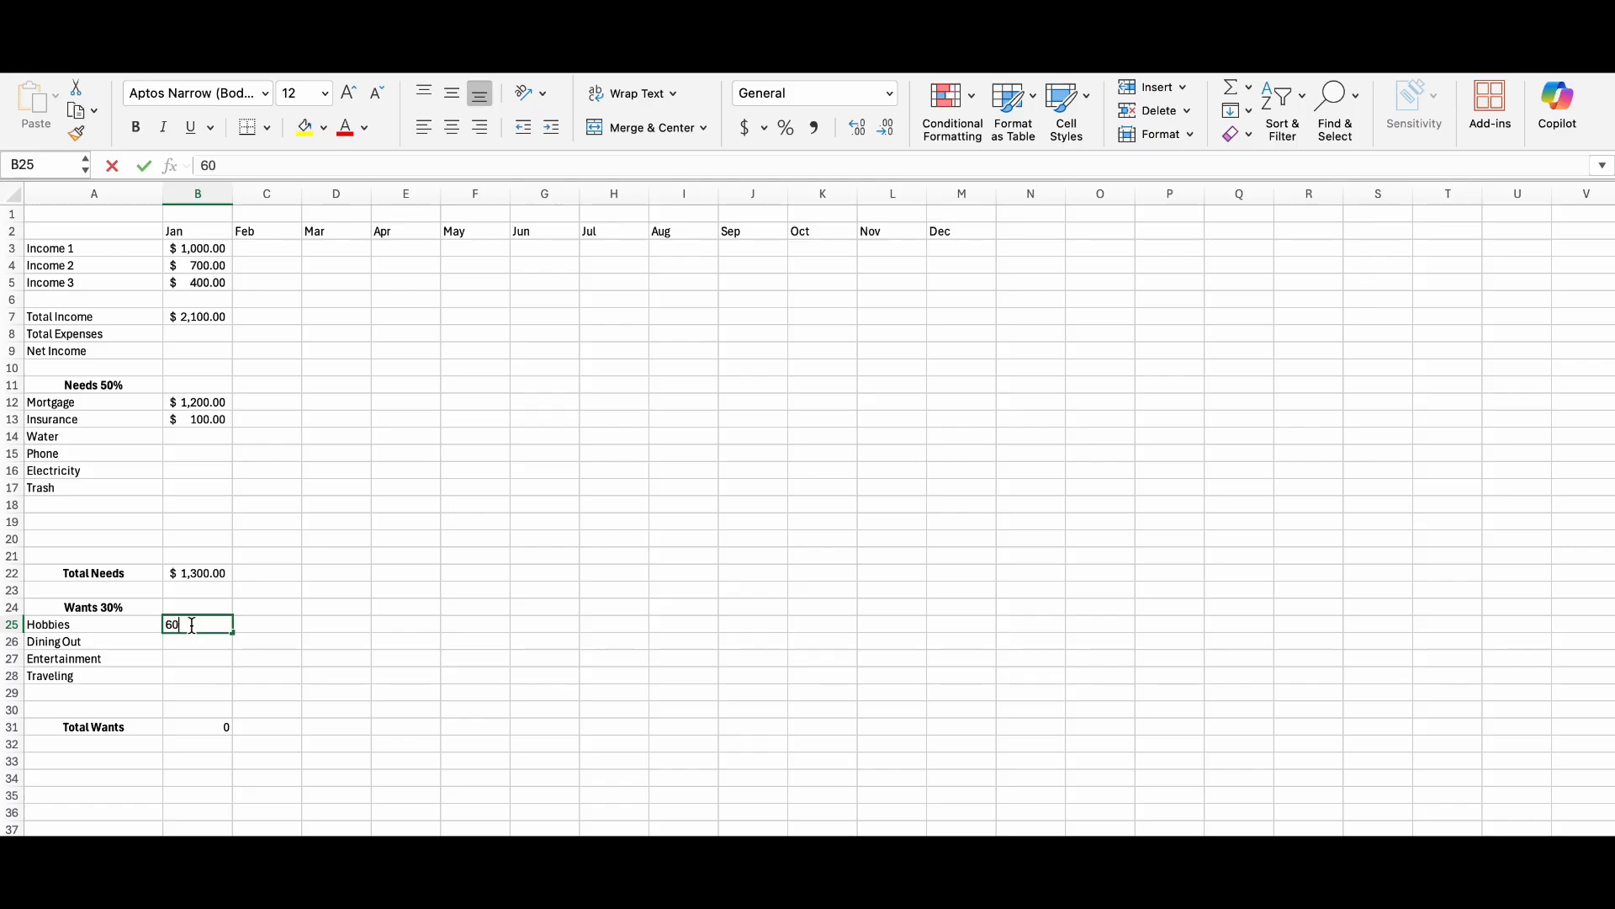
click(197, 643)
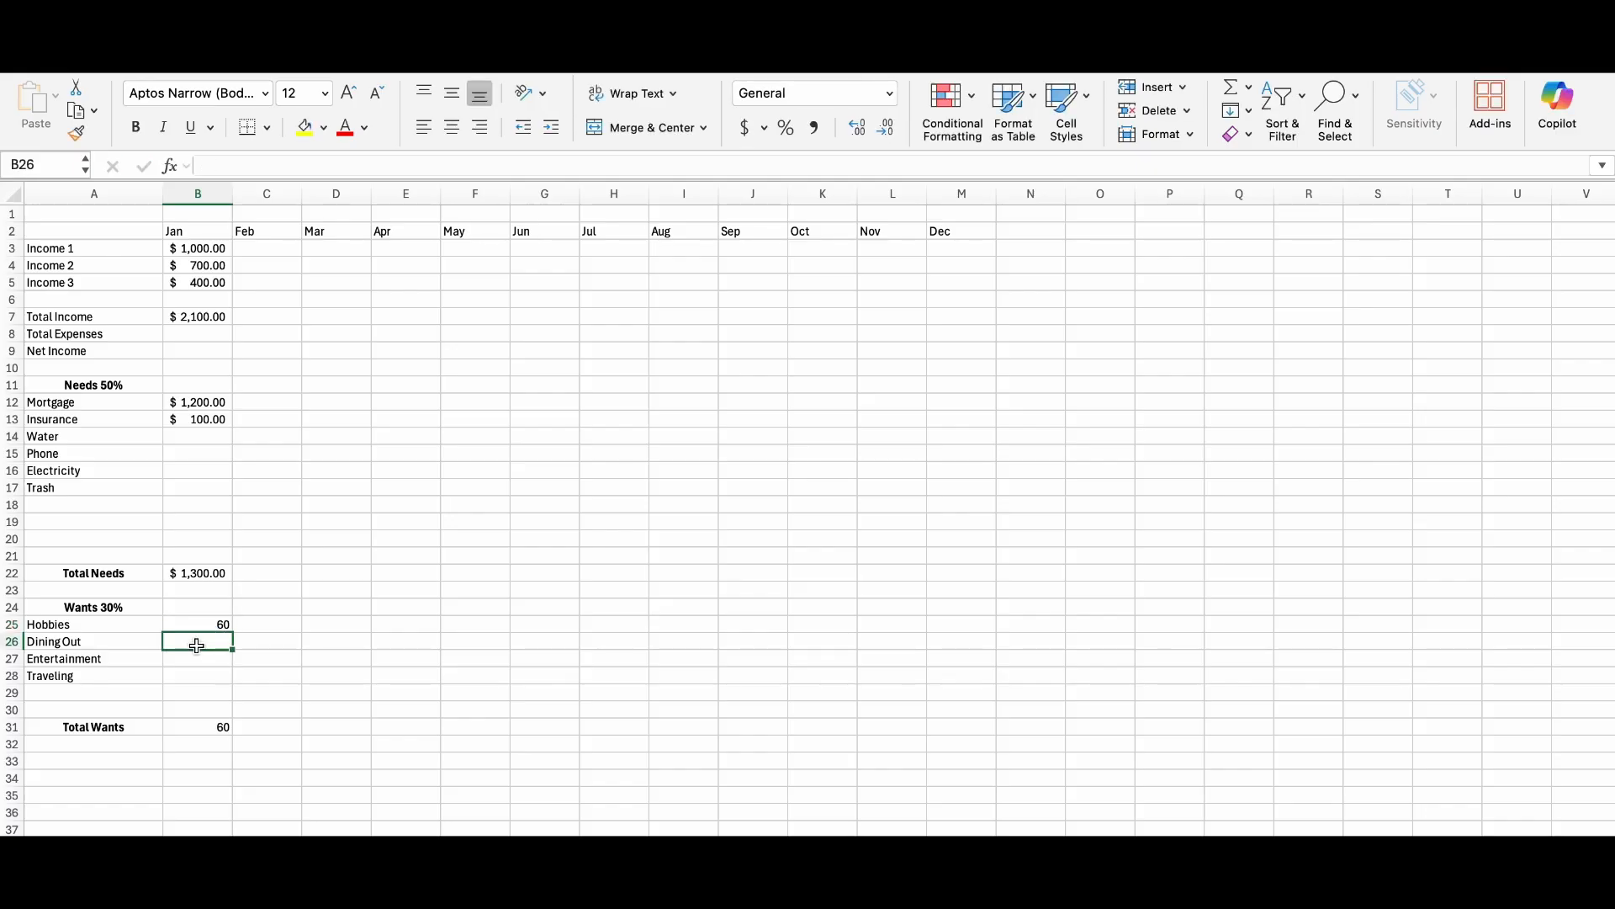
text(60)
click(196, 661)
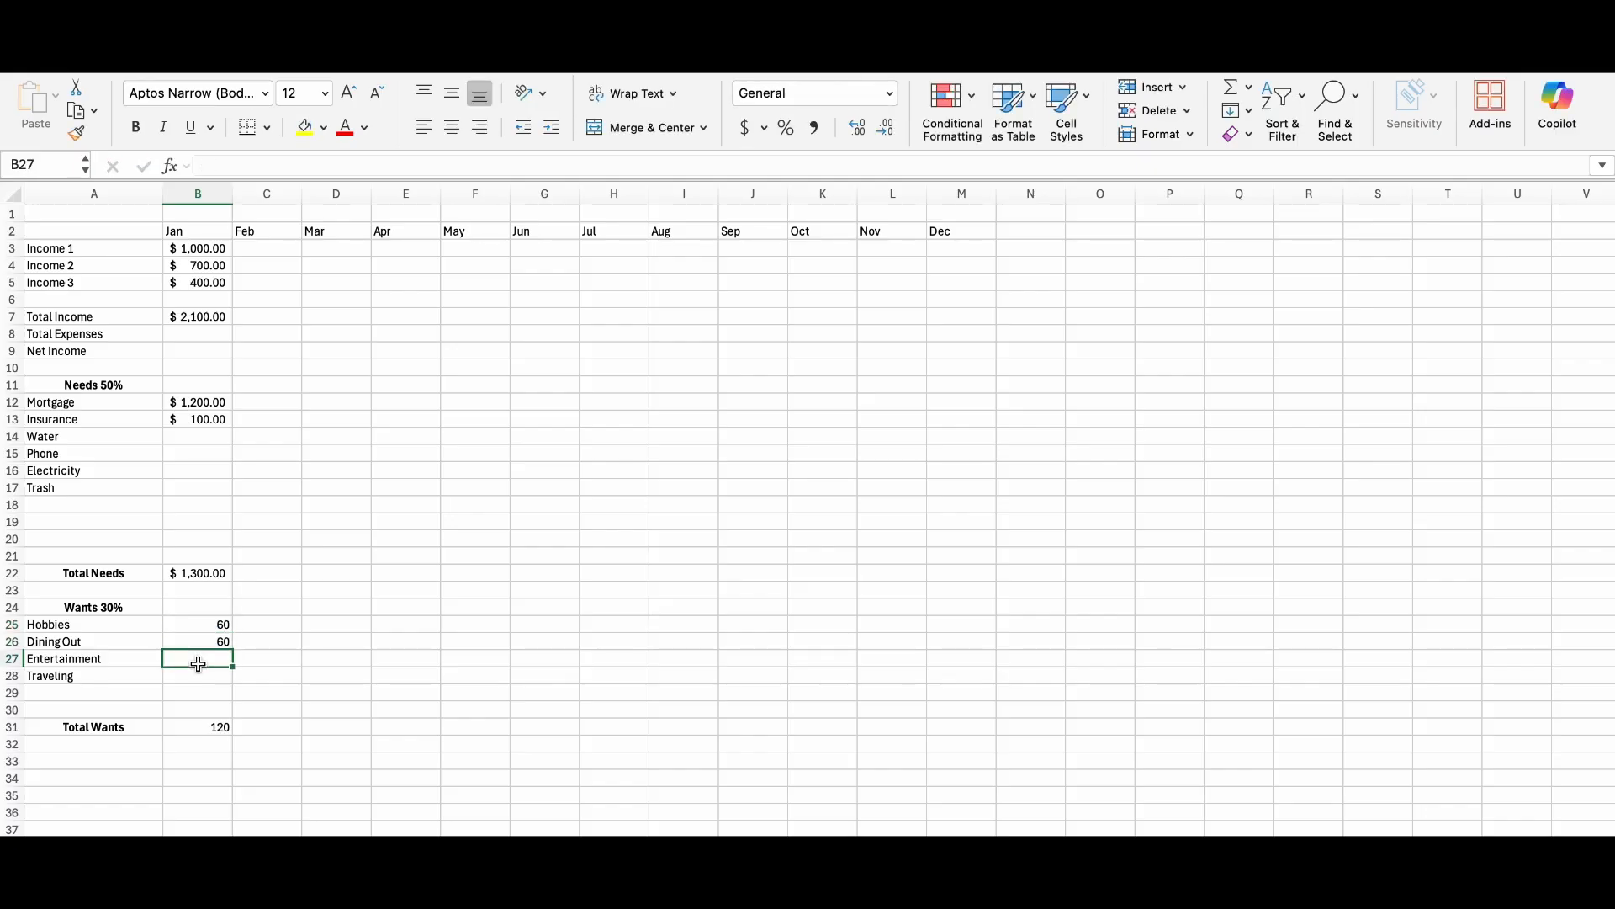
text(30)
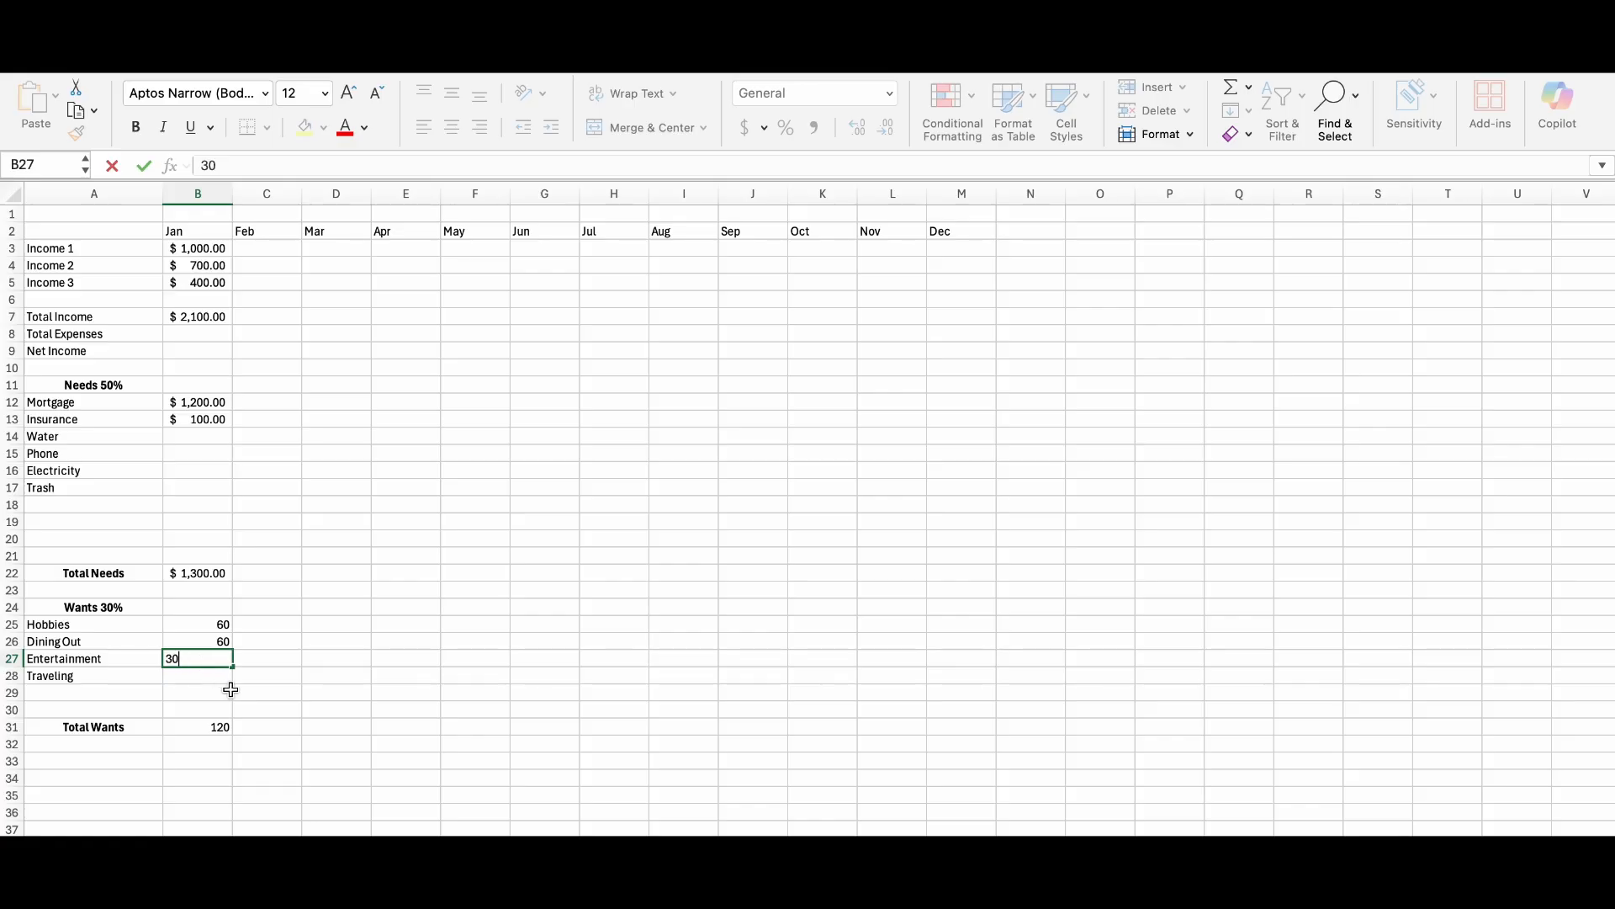
click(264, 690)
drag(191, 631, 202, 730)
click(745, 127)
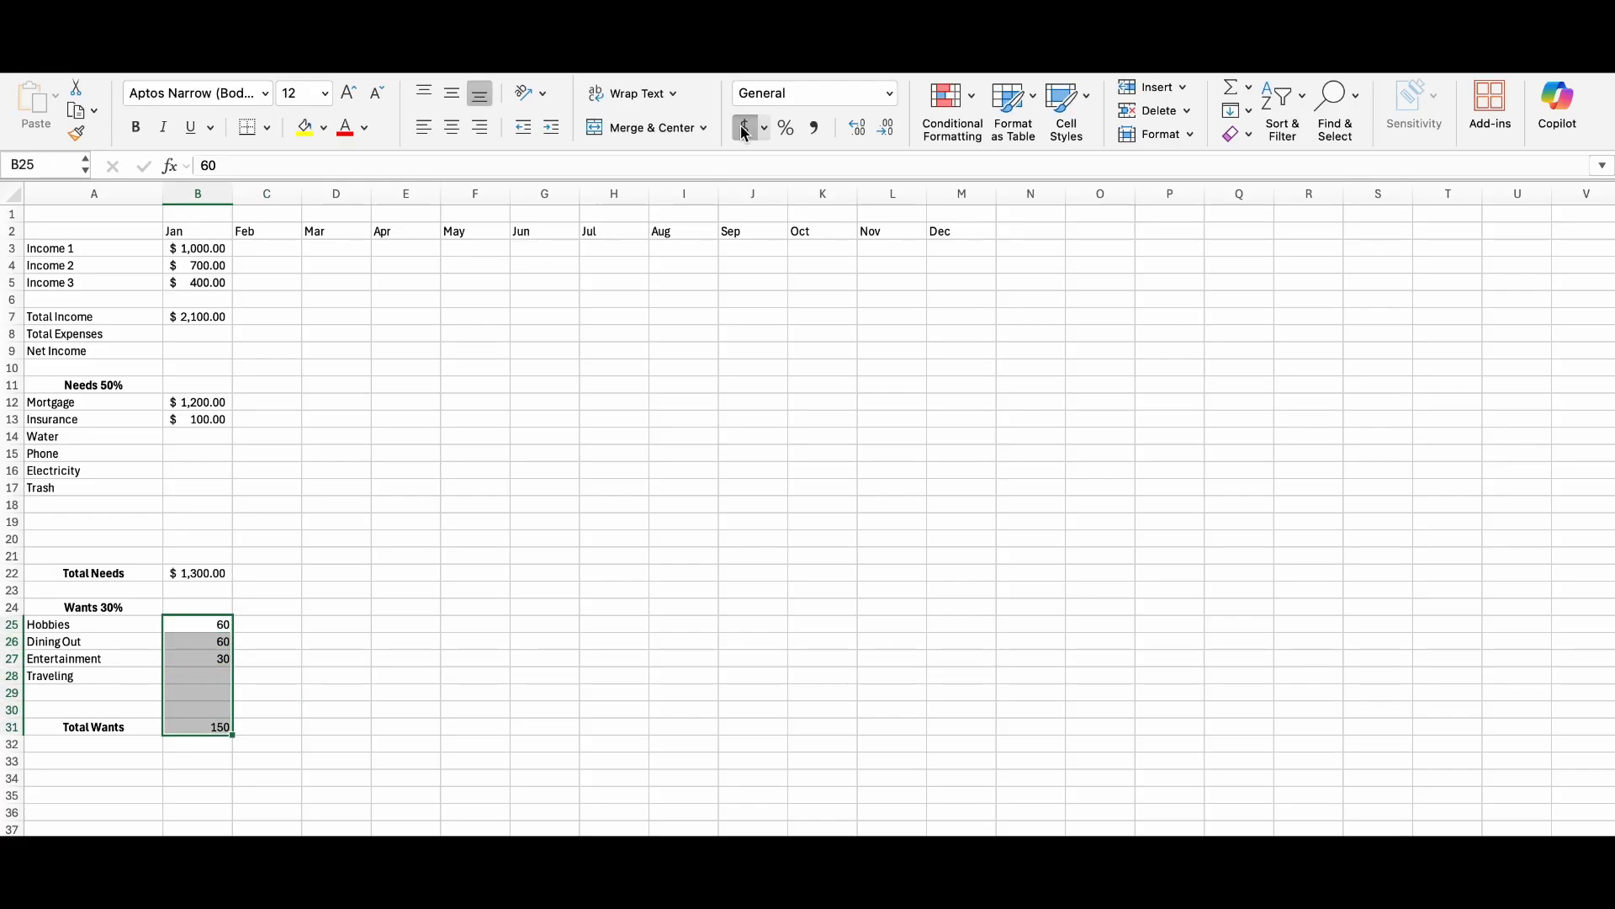
Enter the heading "Savings 20%" in A33 and make it bold and centred.
scroll(363, 693, down, 1)
scroll(363, 693, down, 1)
click(86, 711)
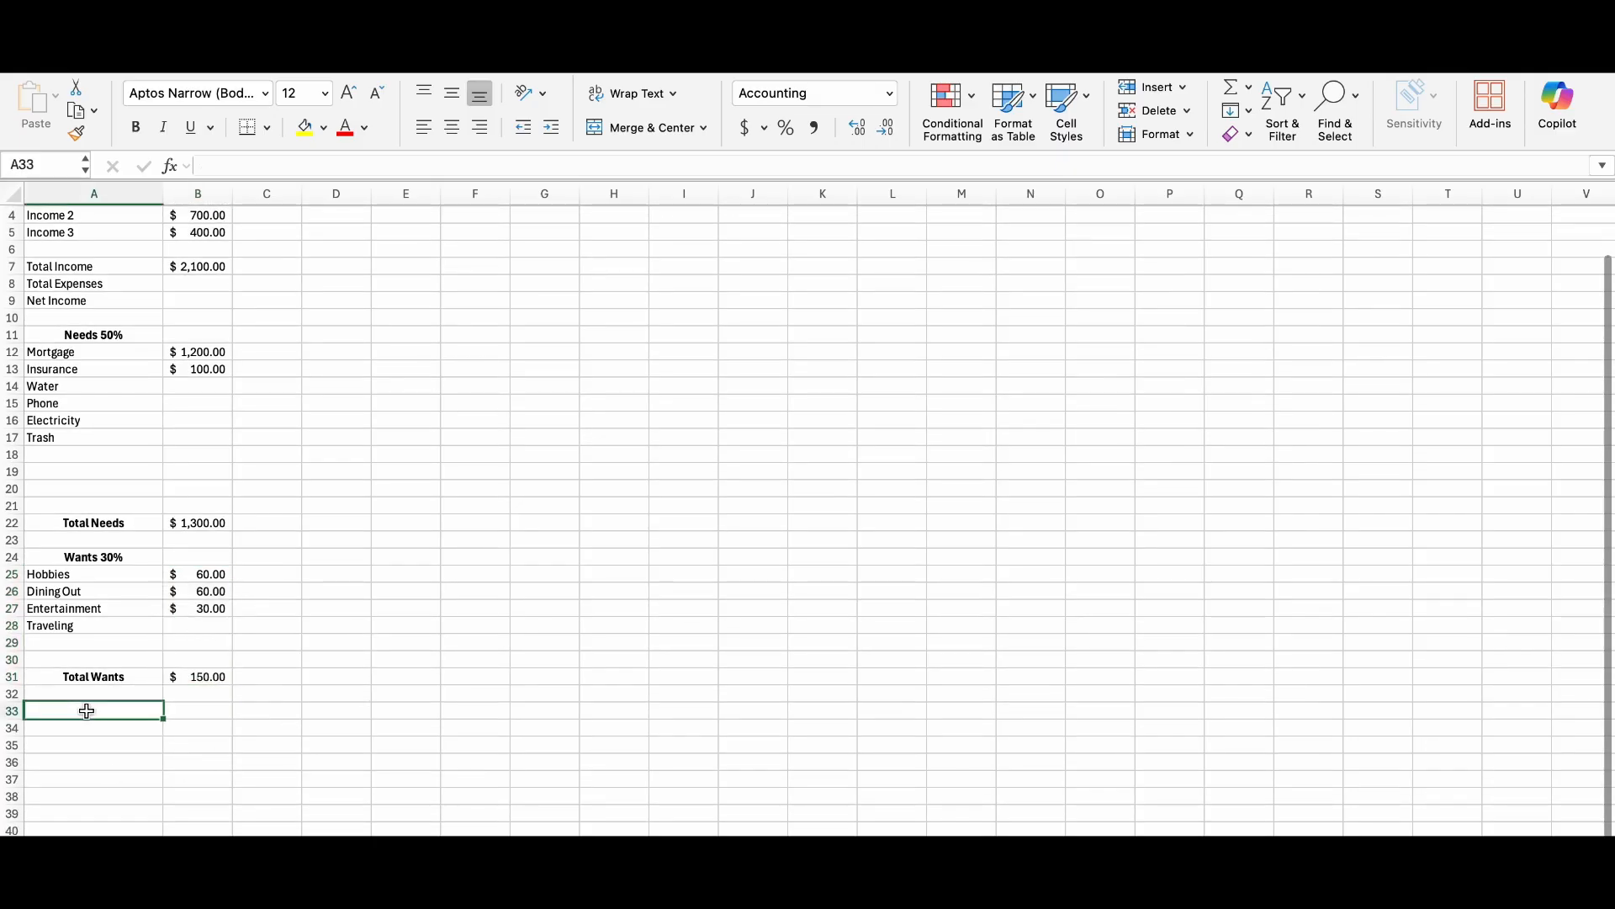
text(Saving)
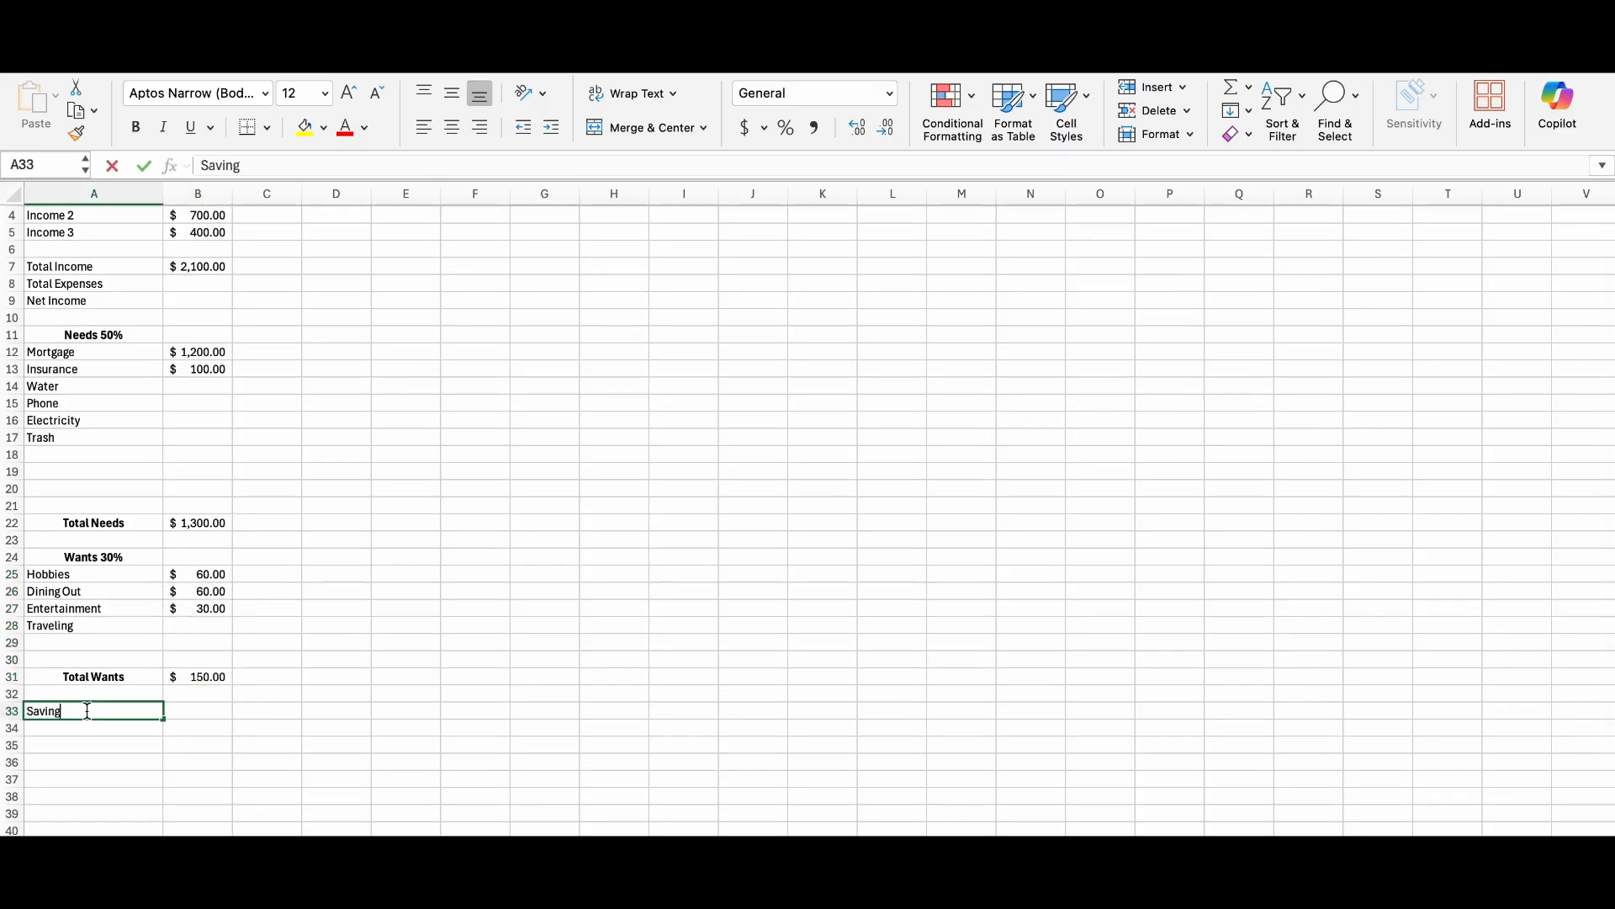
text(s 20%)
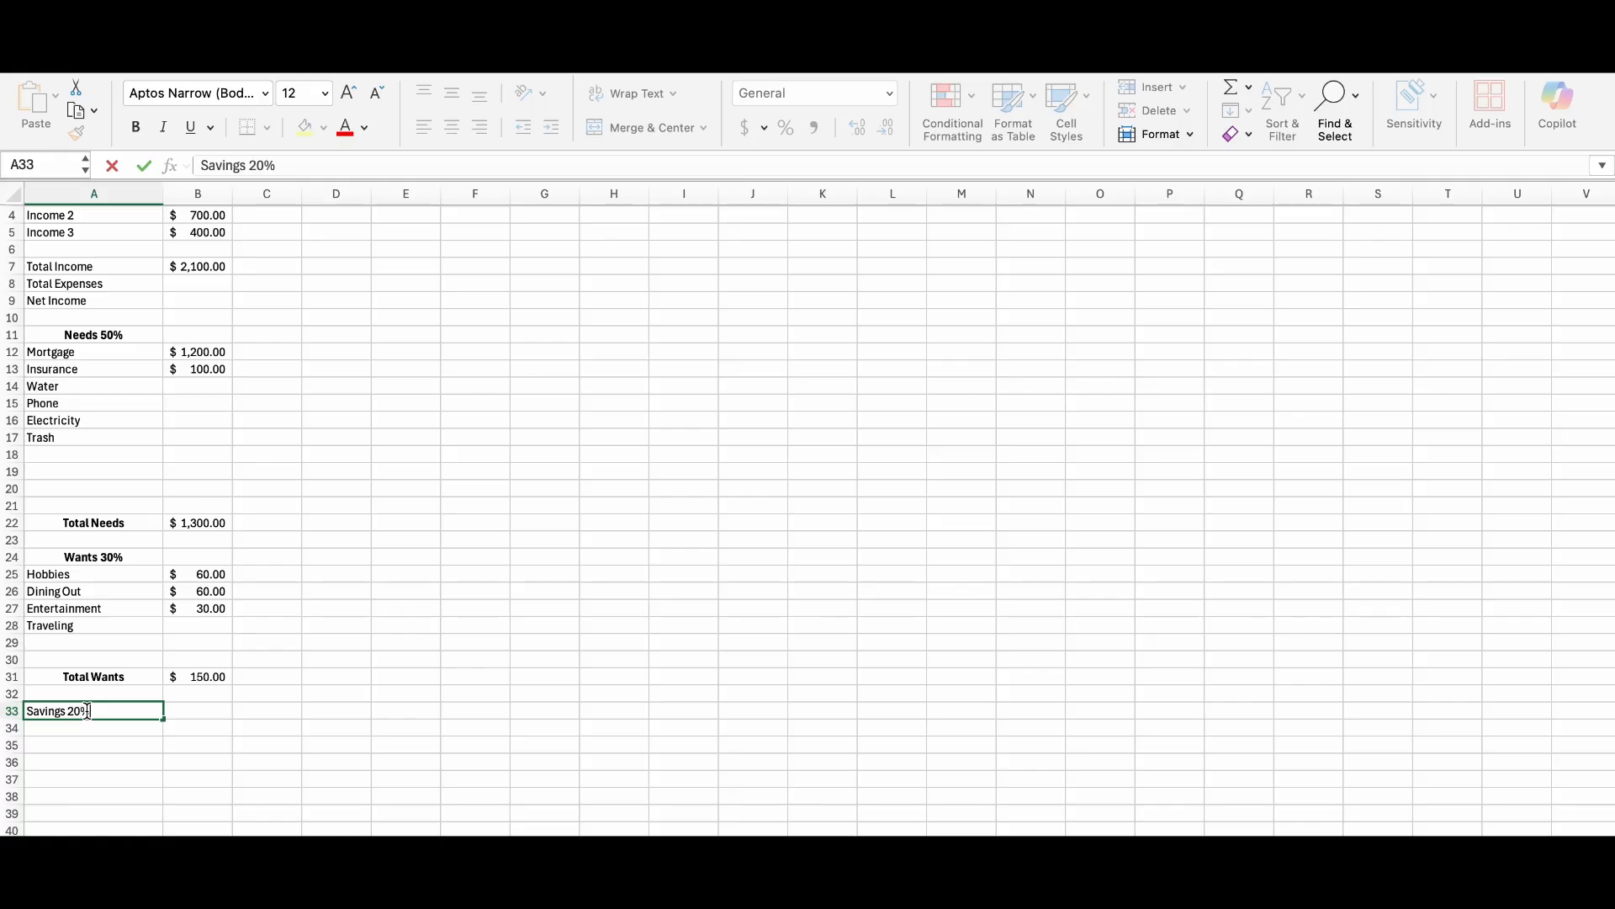
click(117, 742)
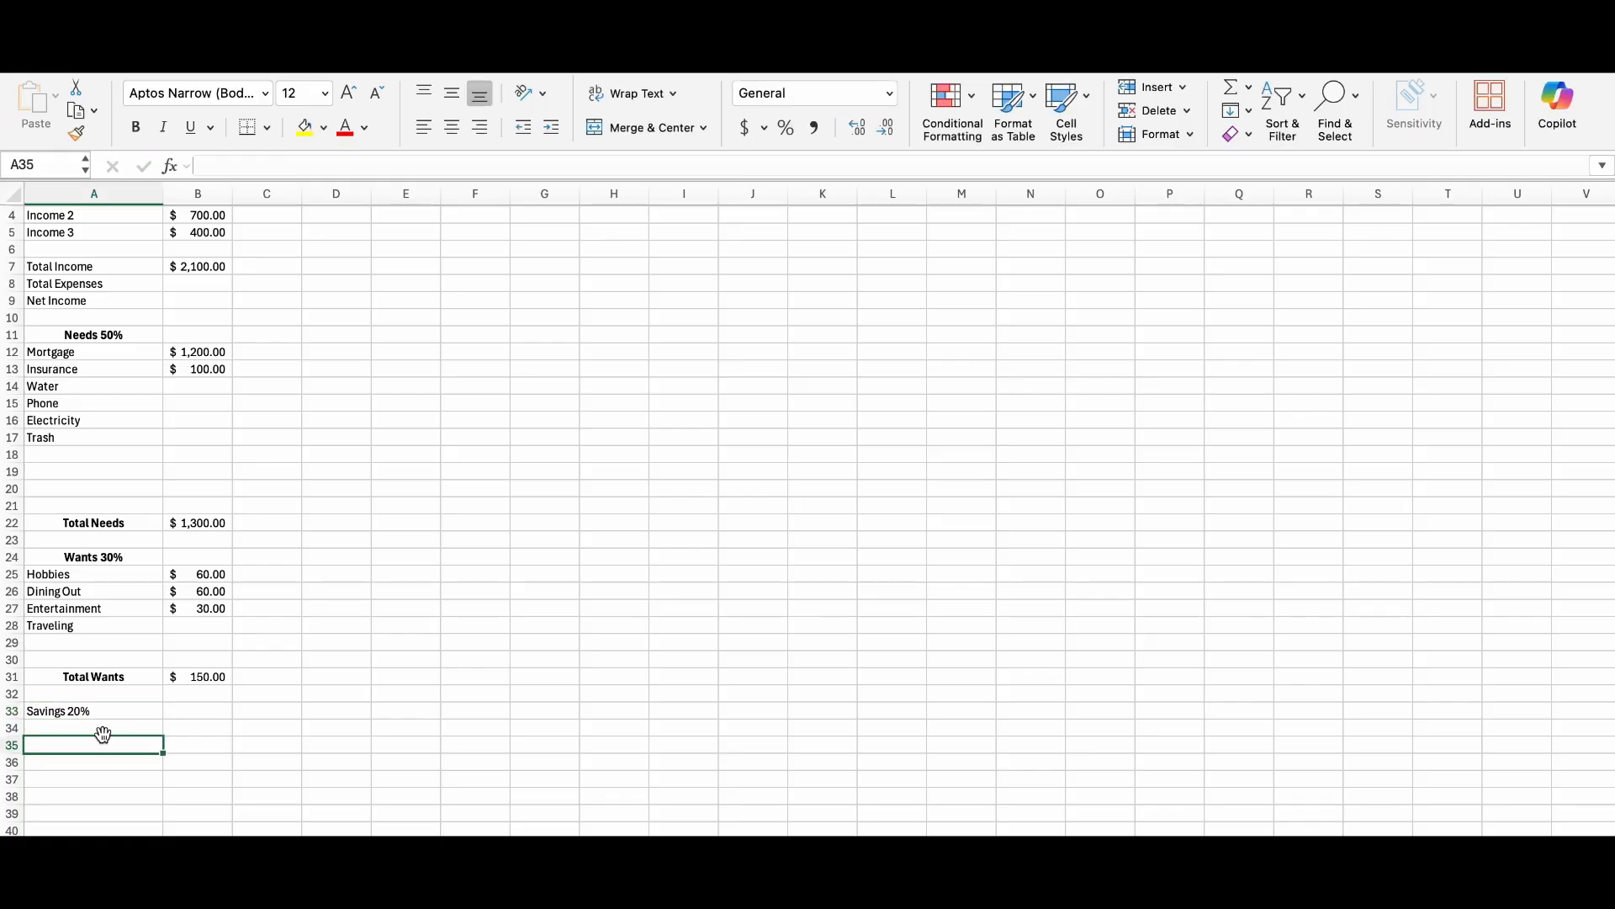
click(109, 711)
click(137, 130)
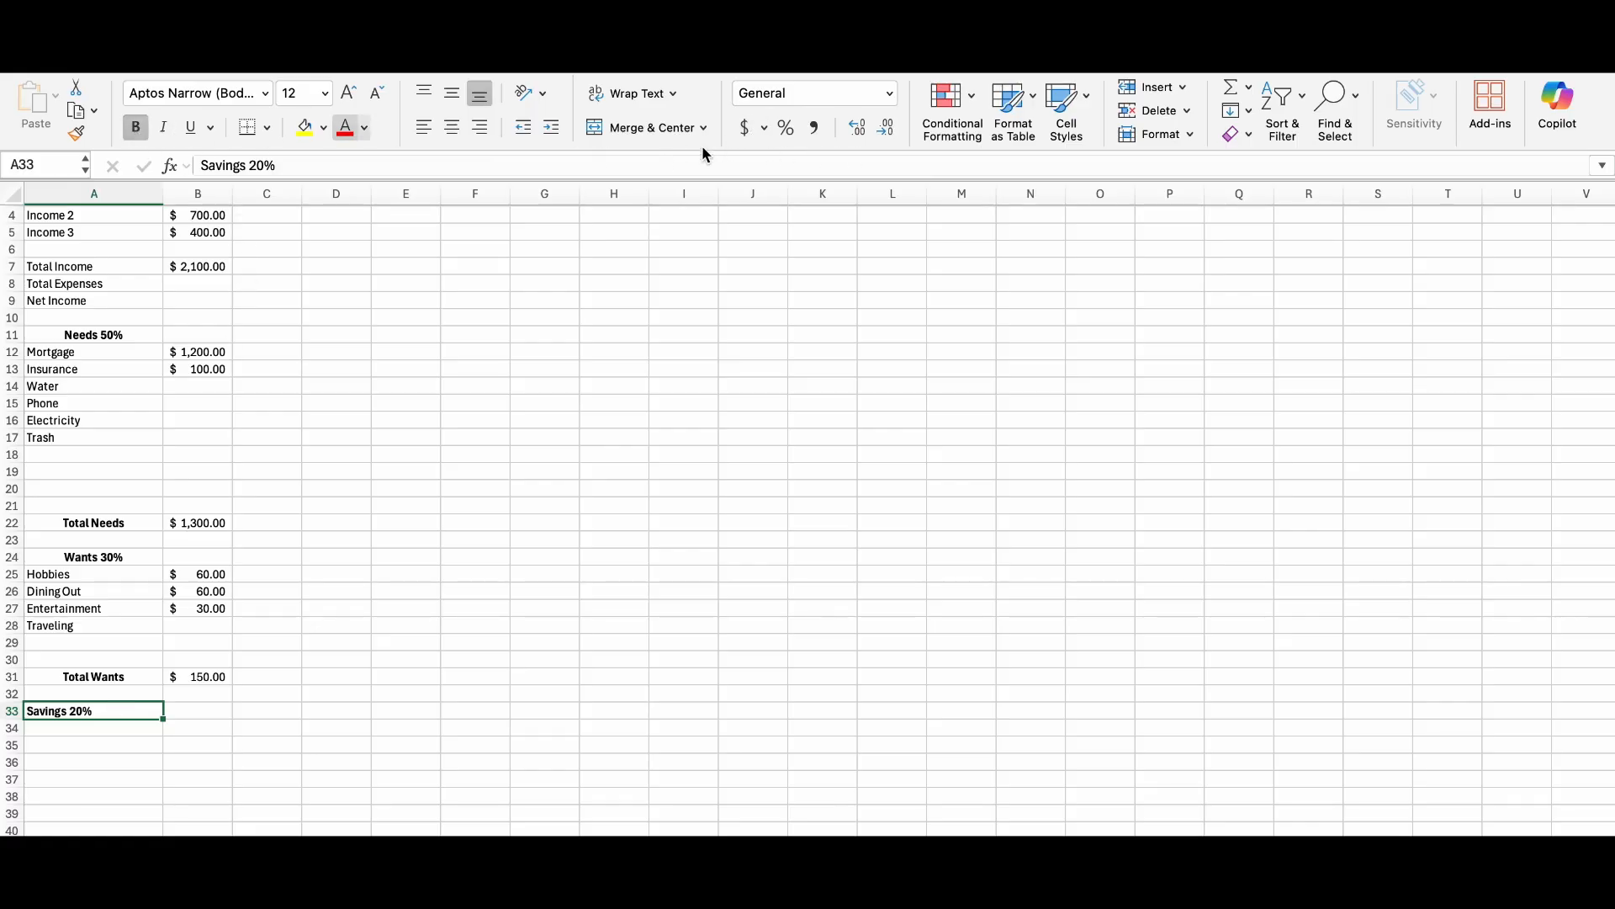
click(453, 128)
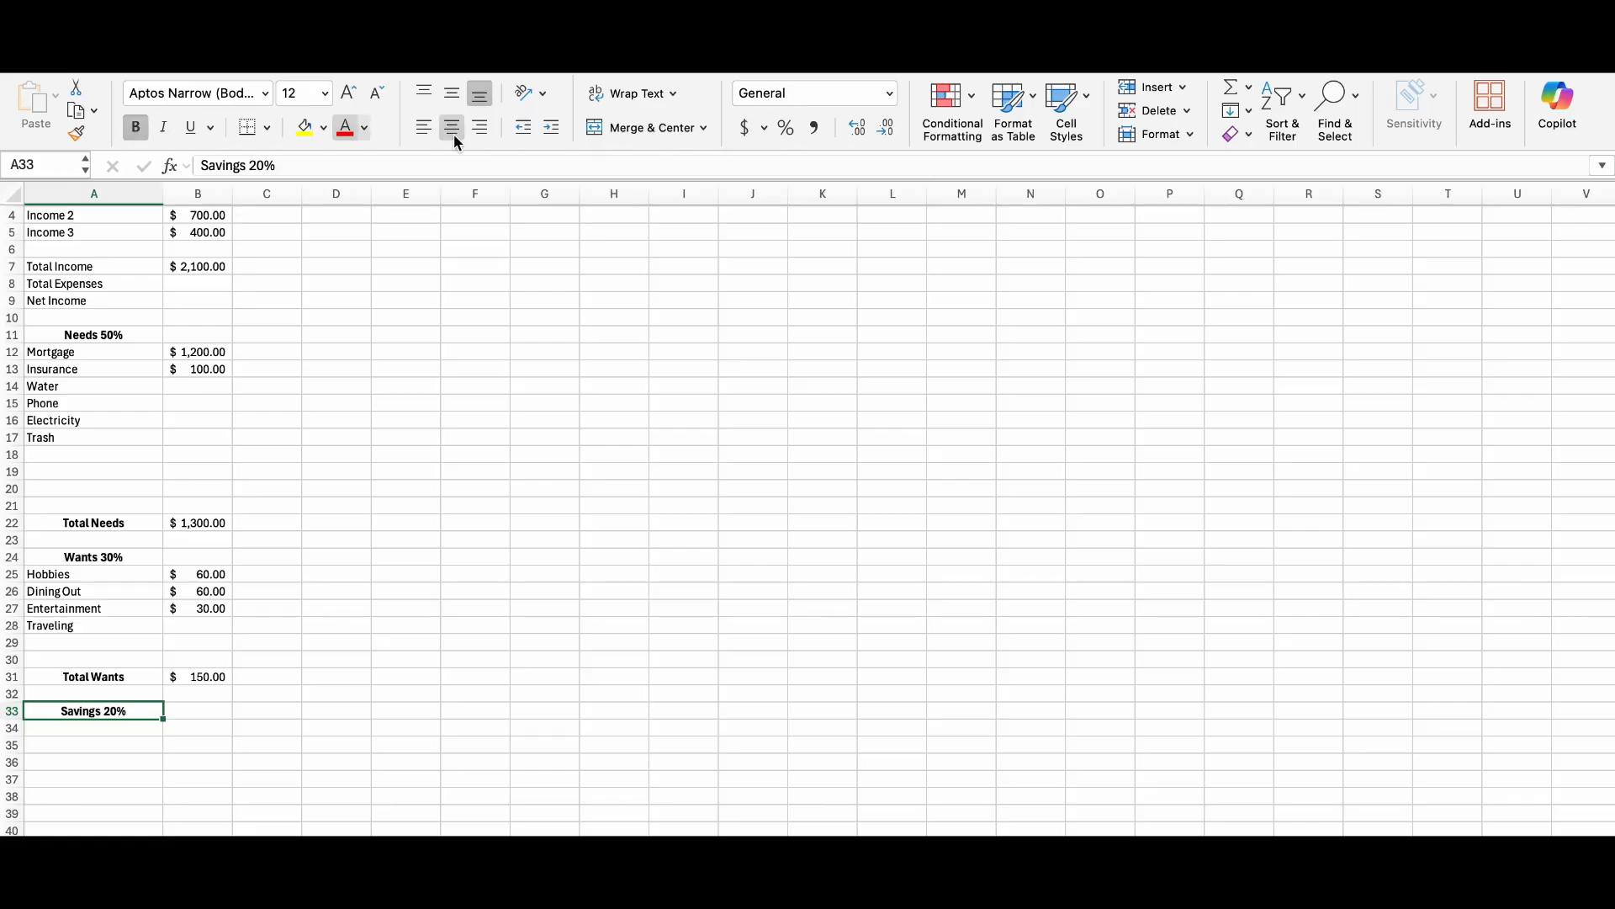
click(228, 780)
Enter the savings categories New Device in A34, Travel Plans in A35 and Emergency Funds in A36.
click(95, 731)
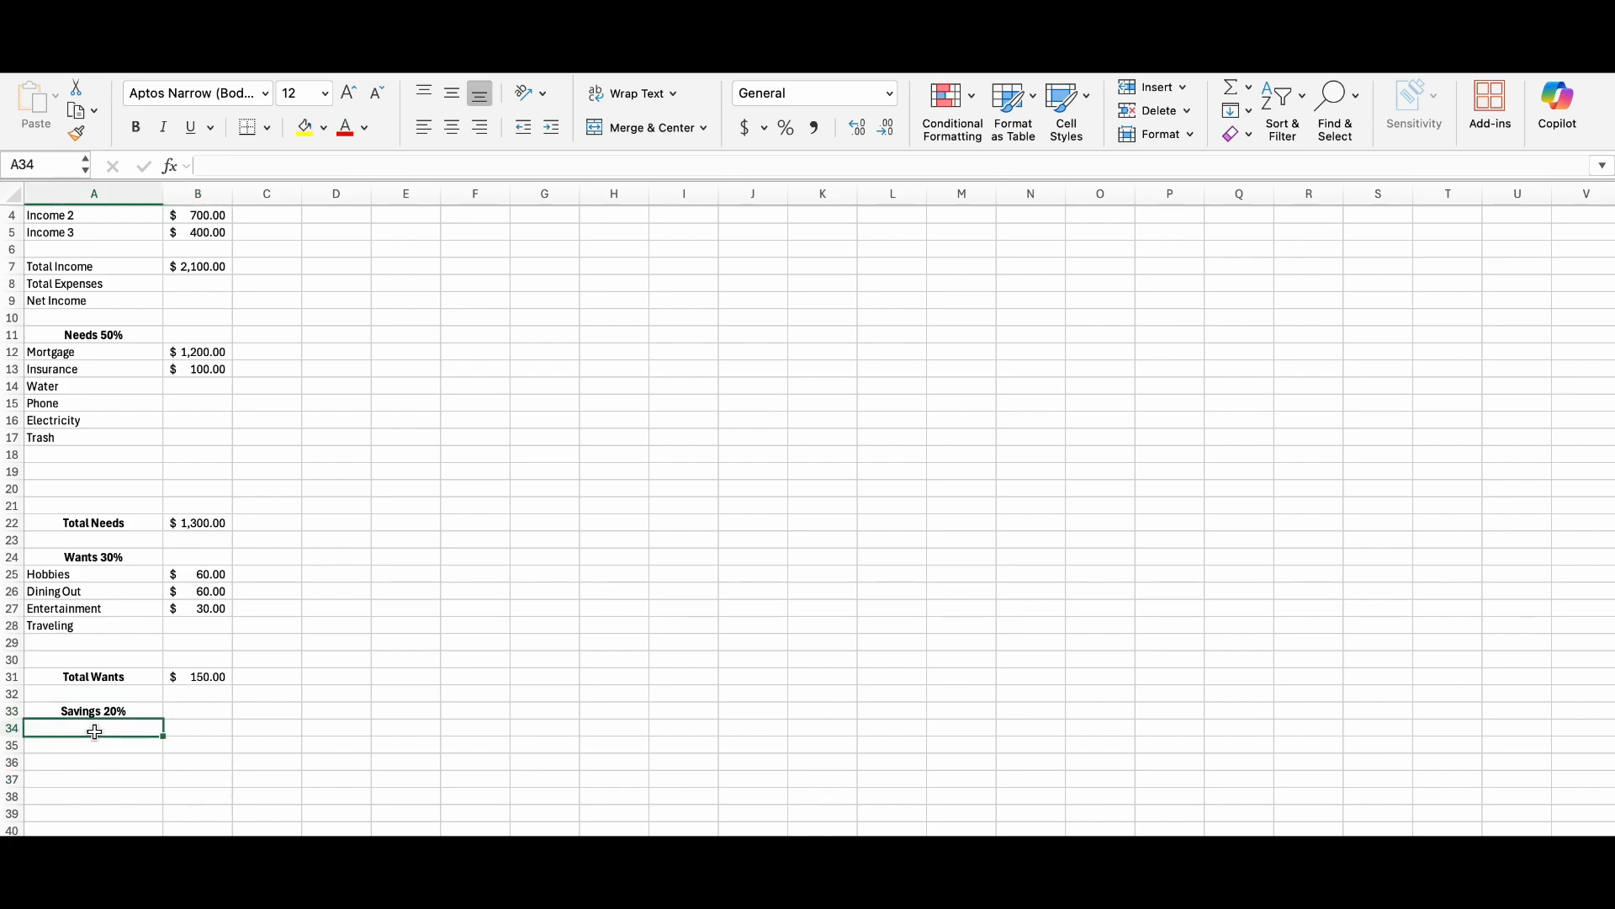
text(New)
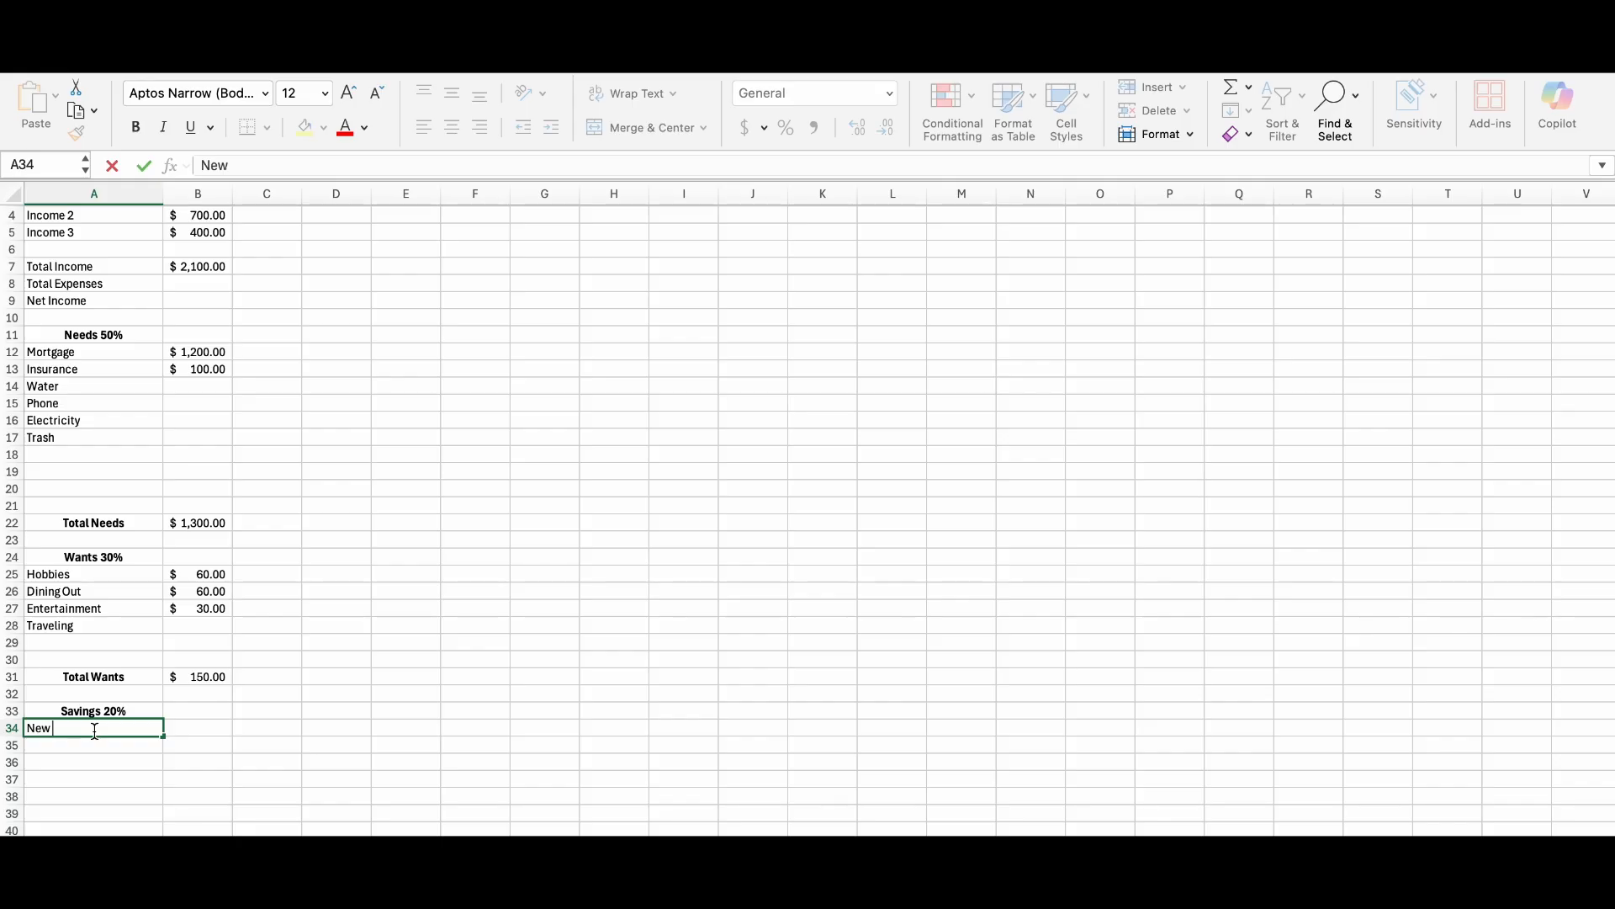
text( Device)
key(Return)
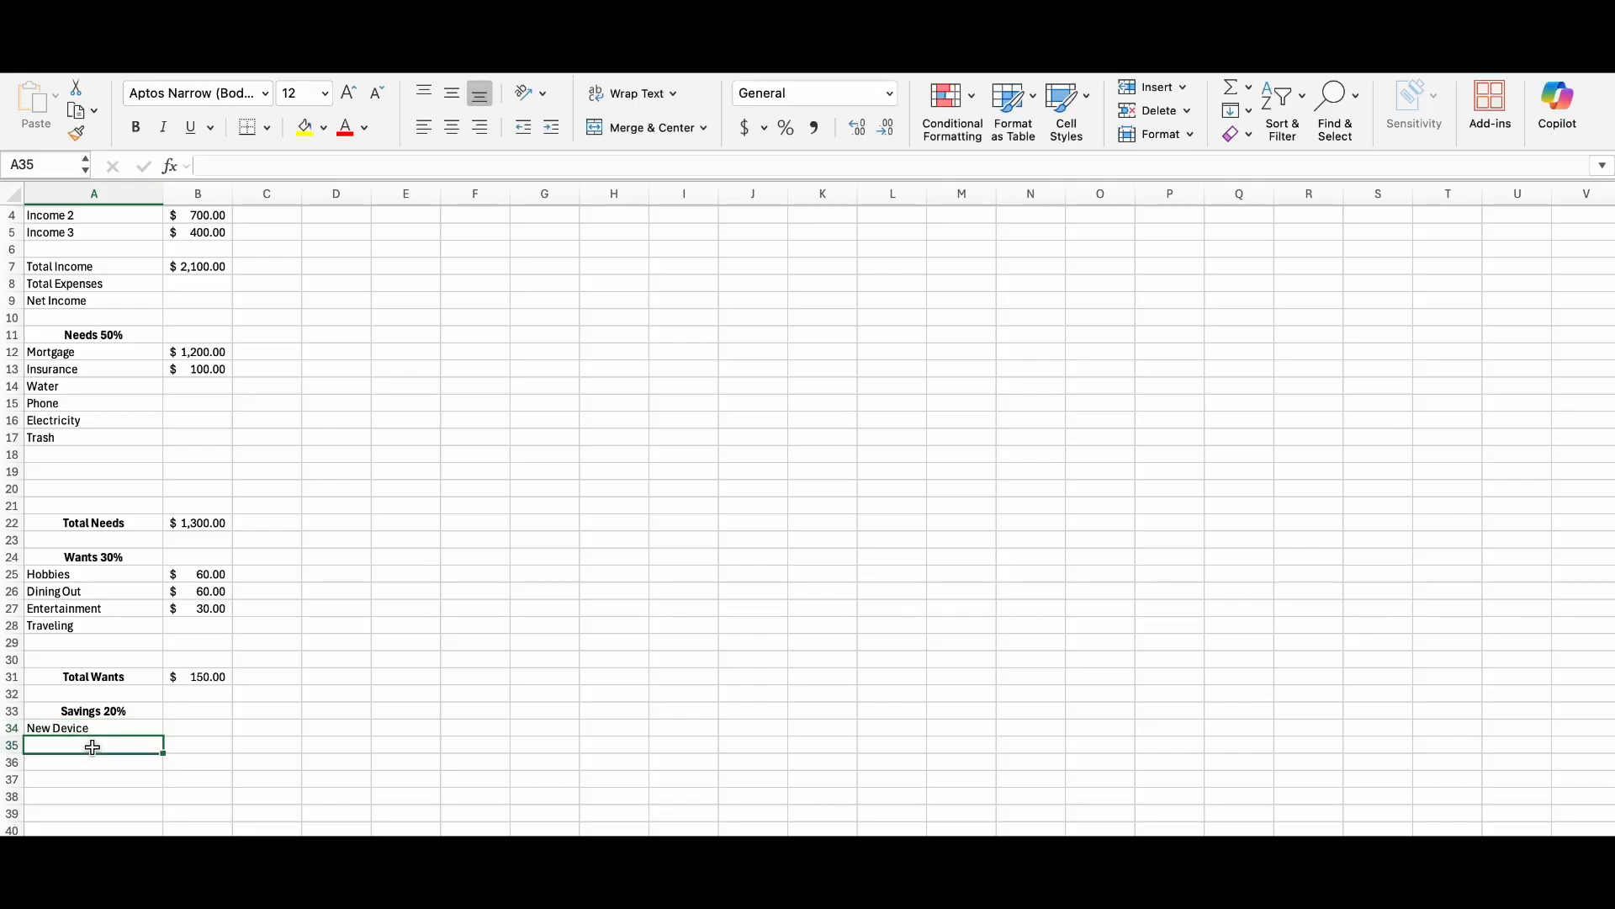
text(Travel Plans)
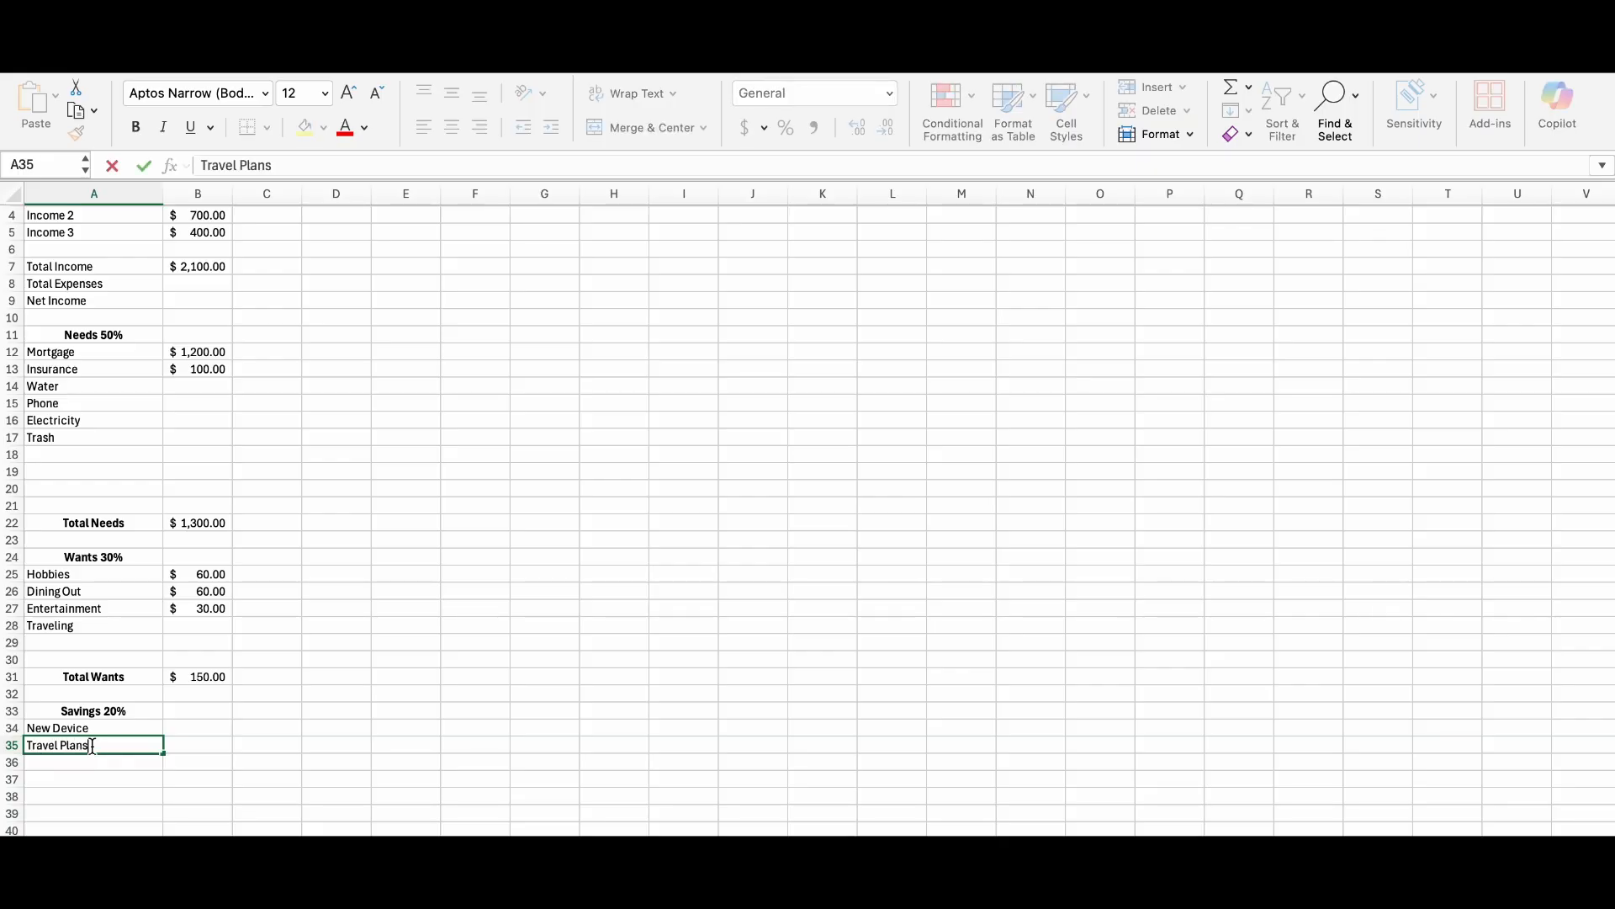
click(96, 764)
text(Em)
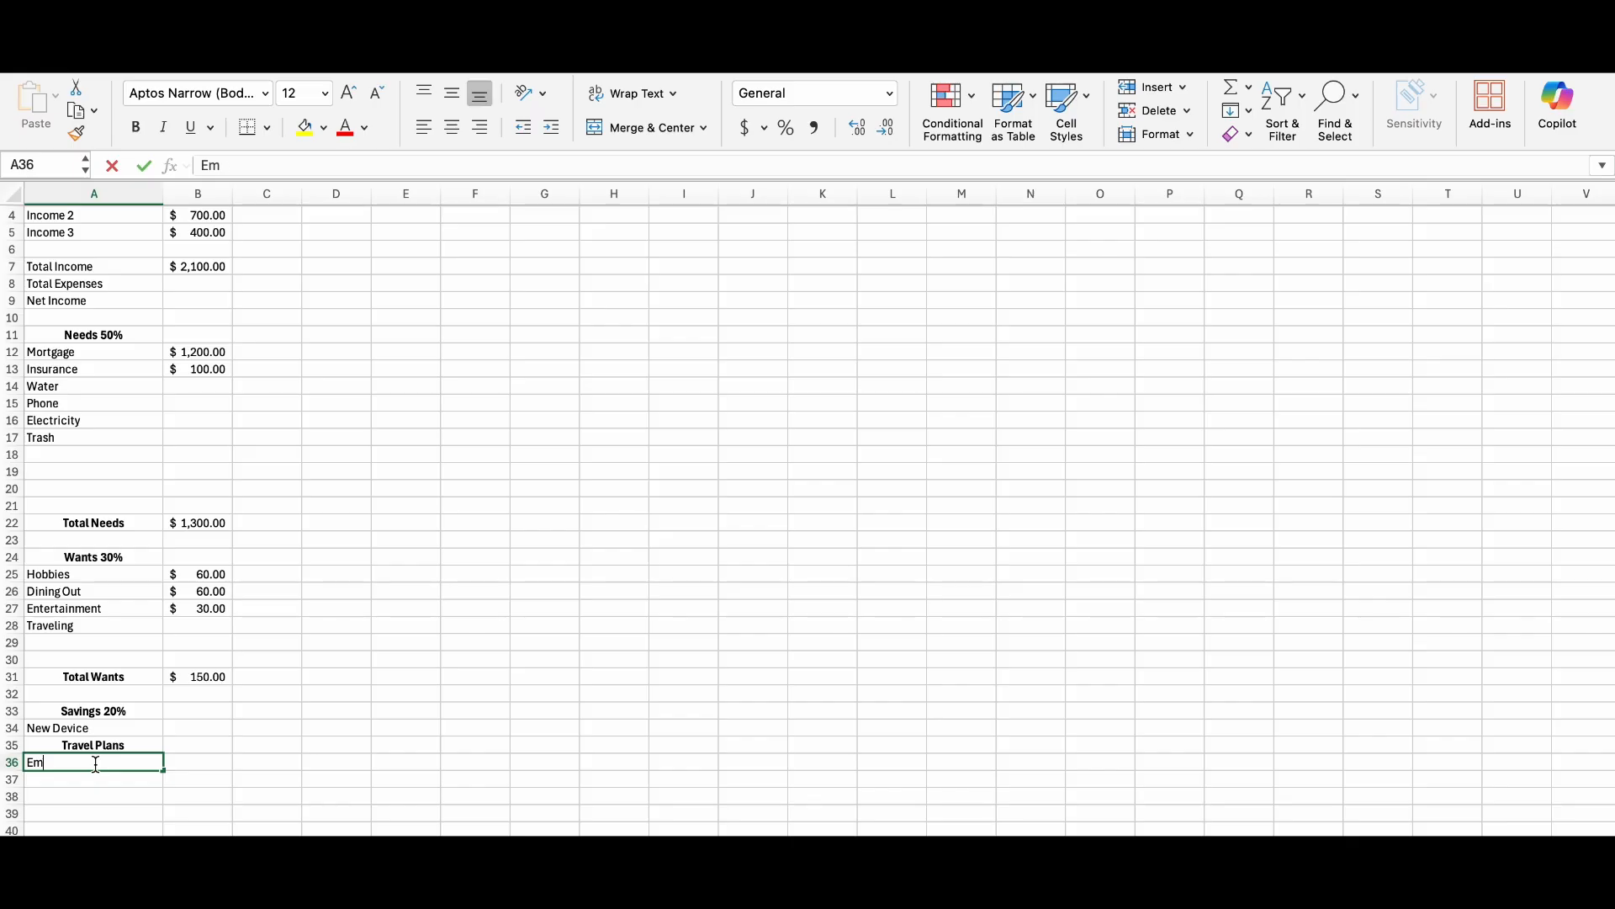
text(ergency Funds)
click(108, 780)
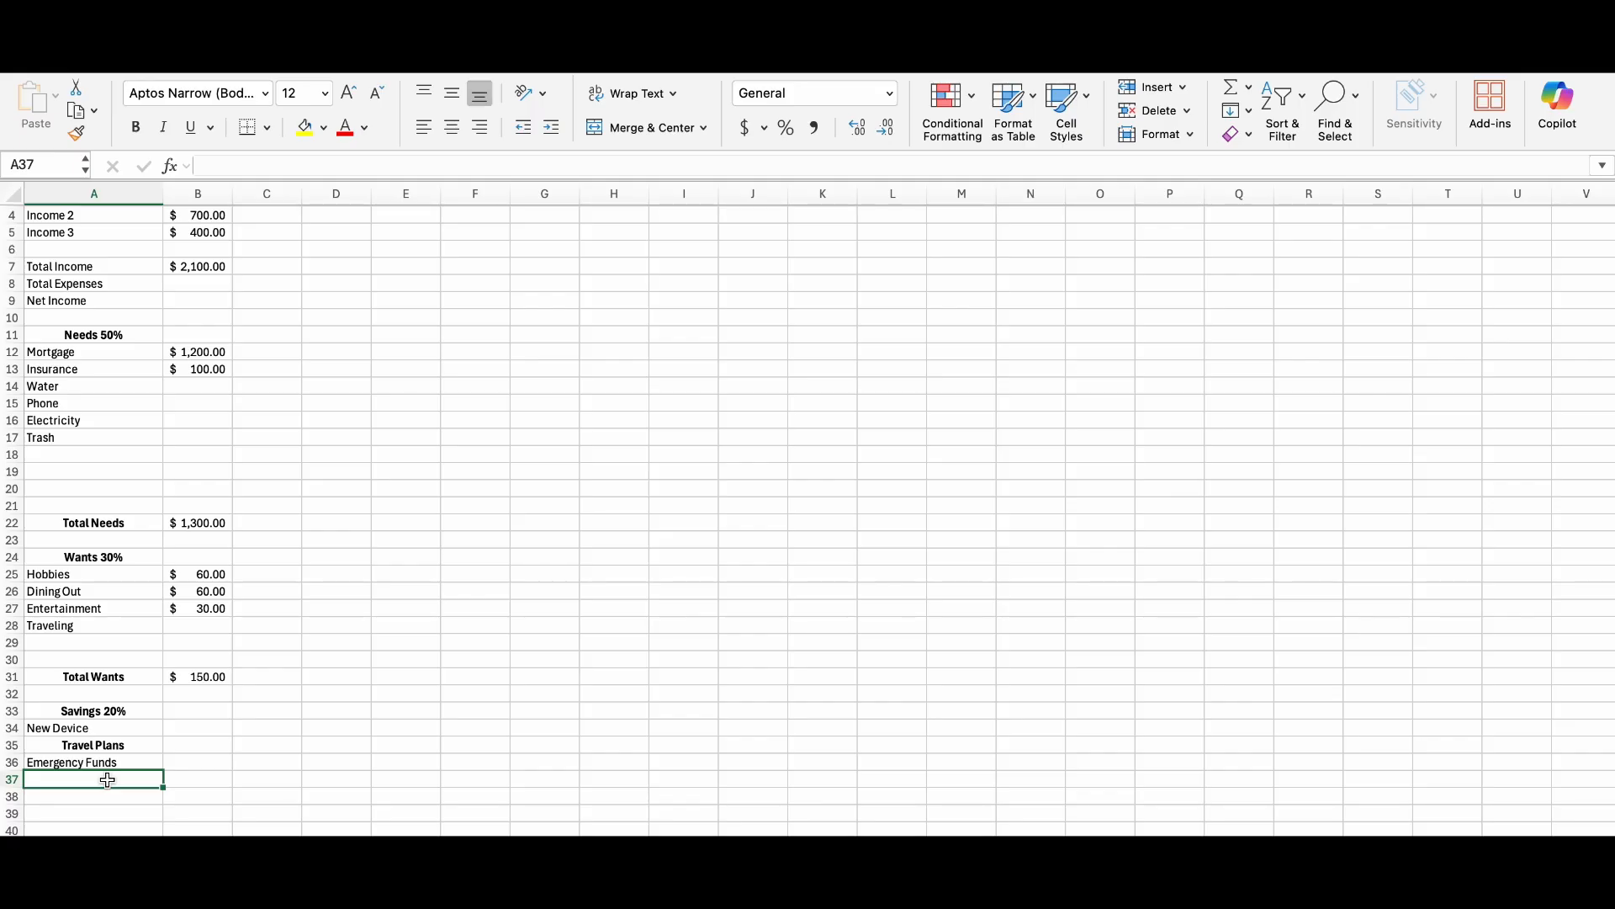
Remove the bold and centred formatting from the Travel Plans label in A35.
click(111, 746)
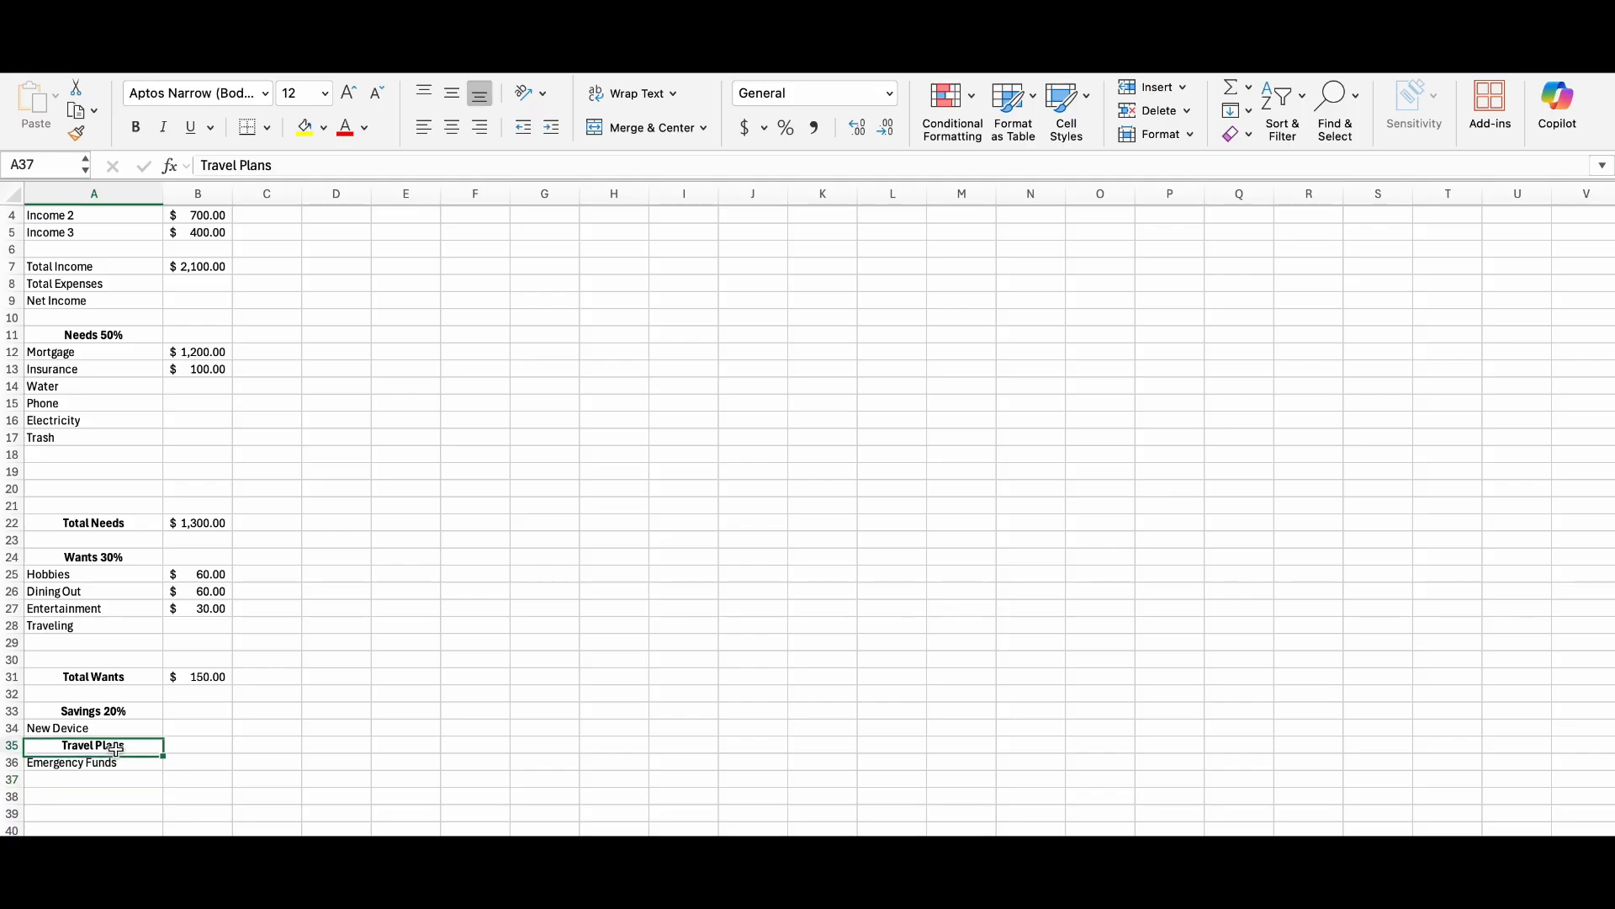
click(143, 131)
click(447, 137)
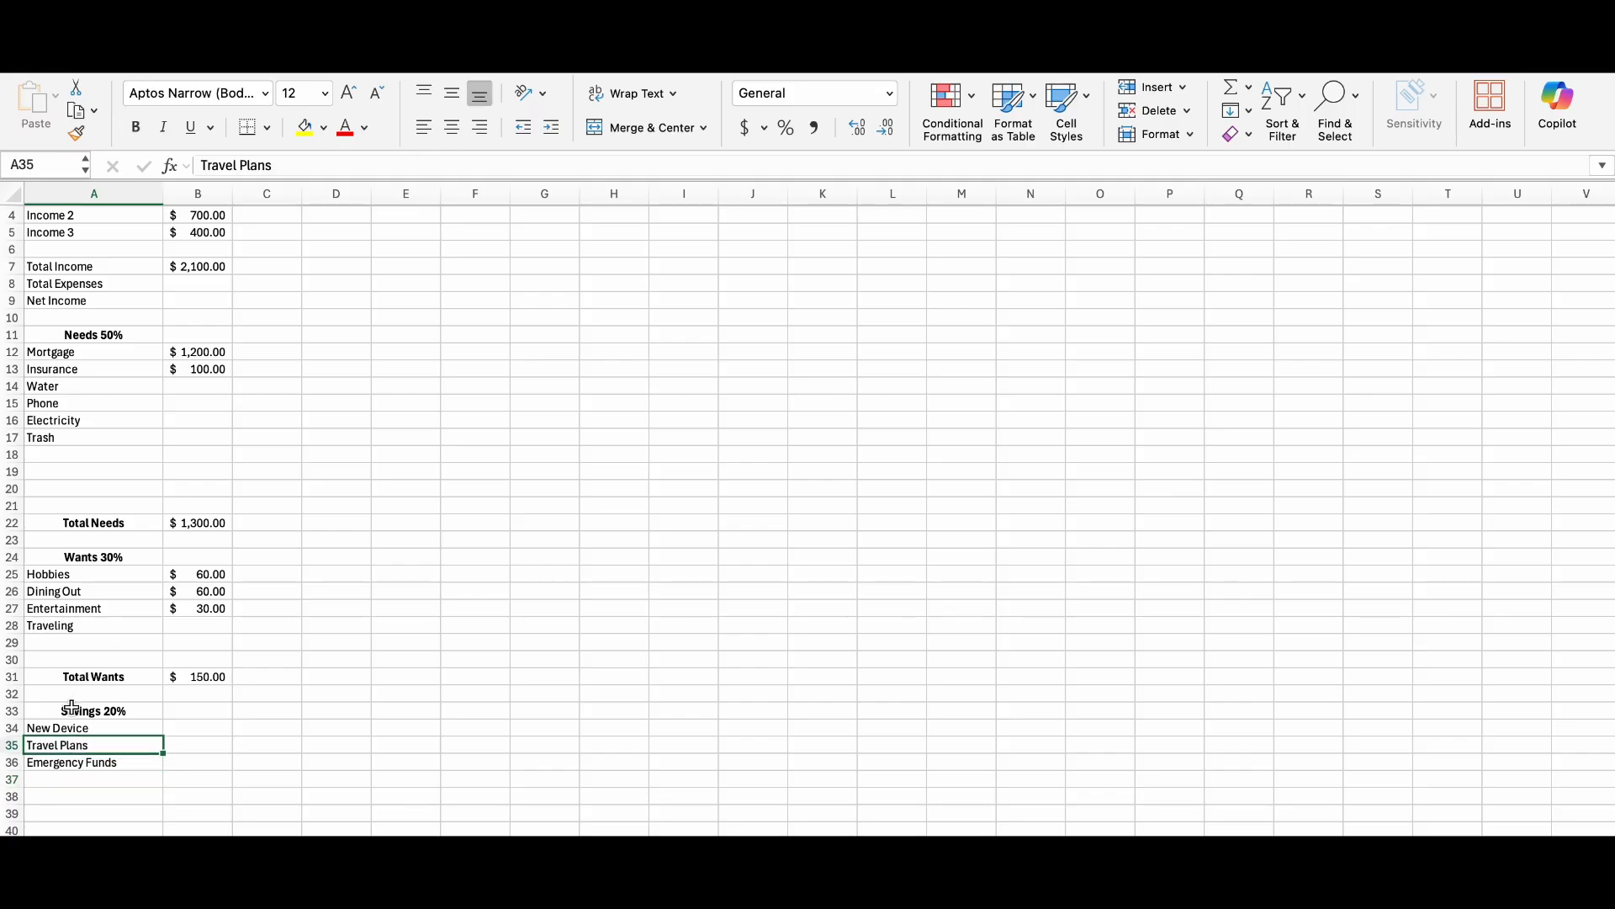
Enter the savings category IRA in A37 and the label "Total Savings" in A39.
click(73, 778)
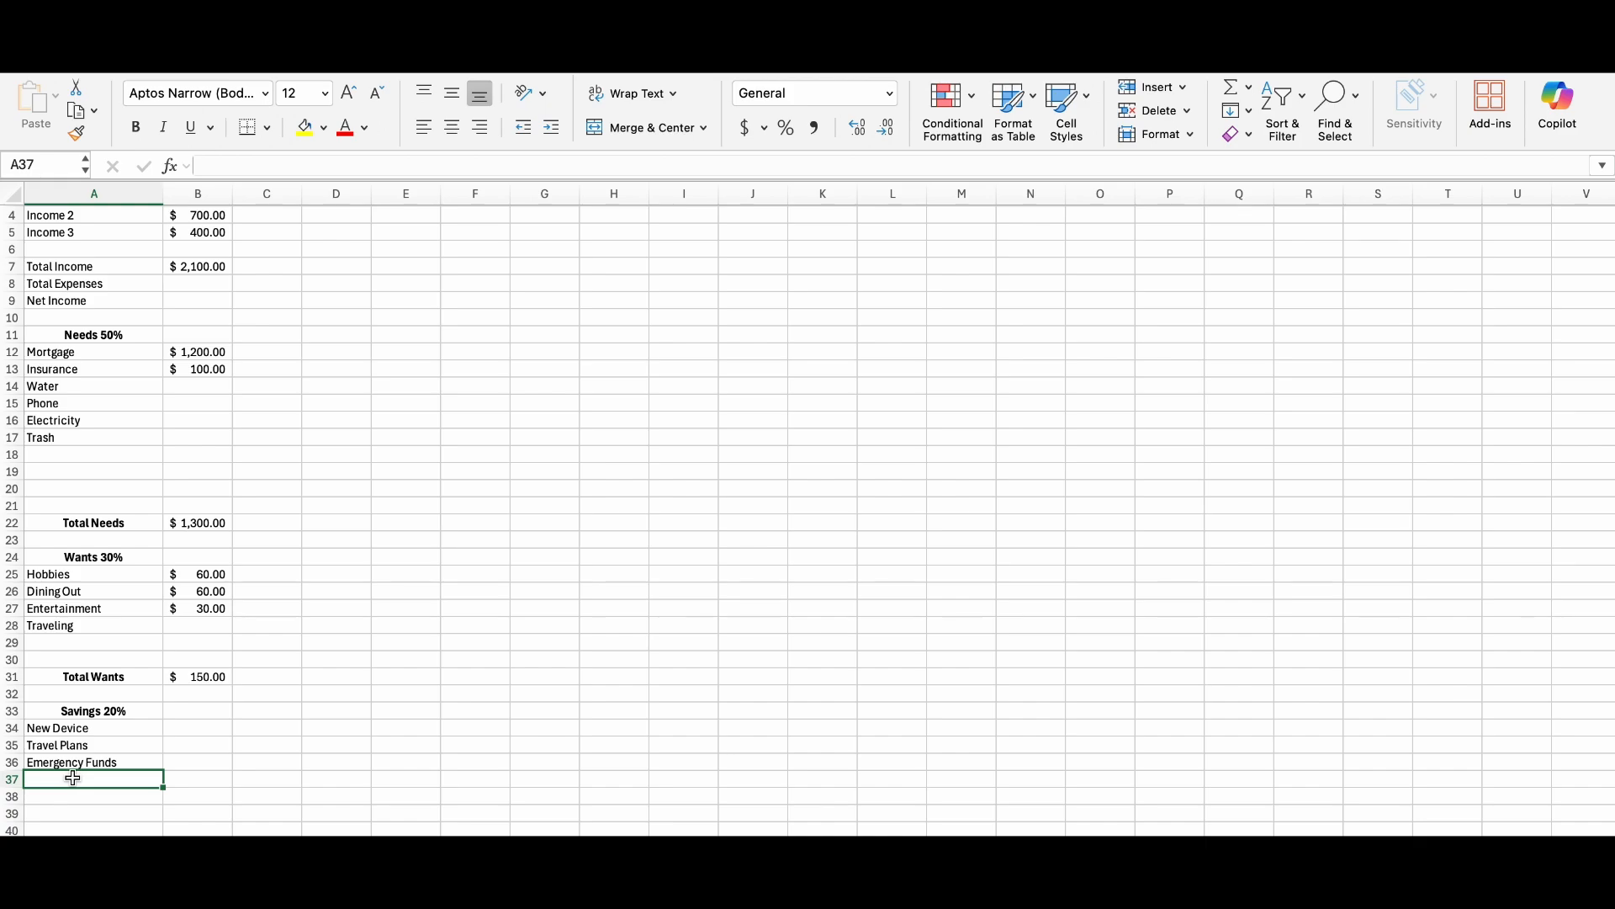
text(IRA)
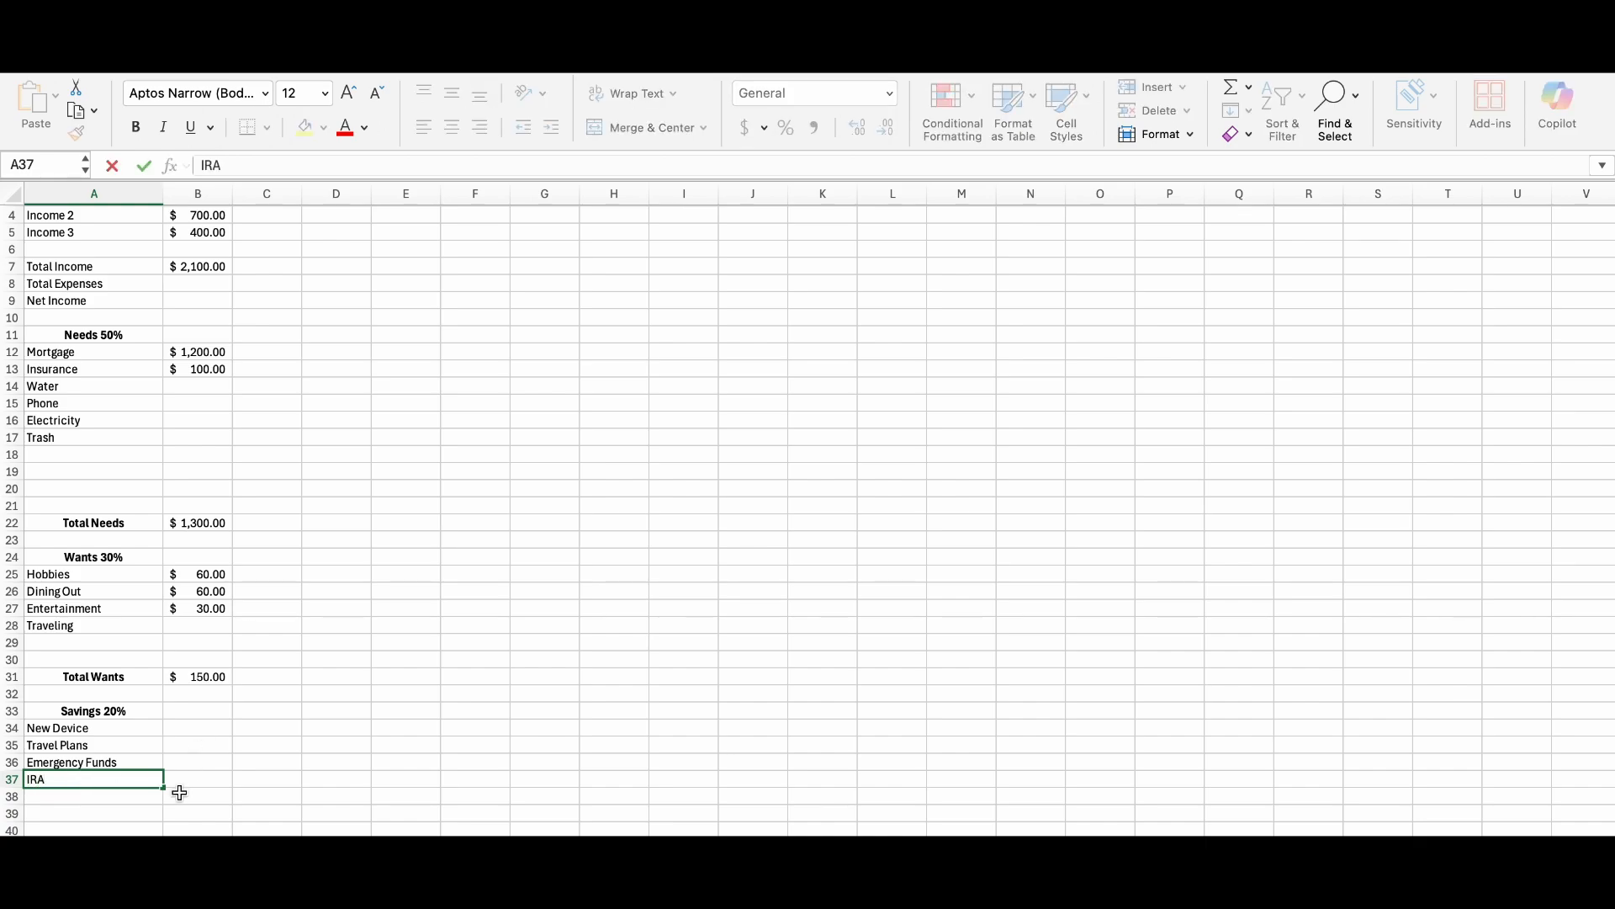
click(128, 812)
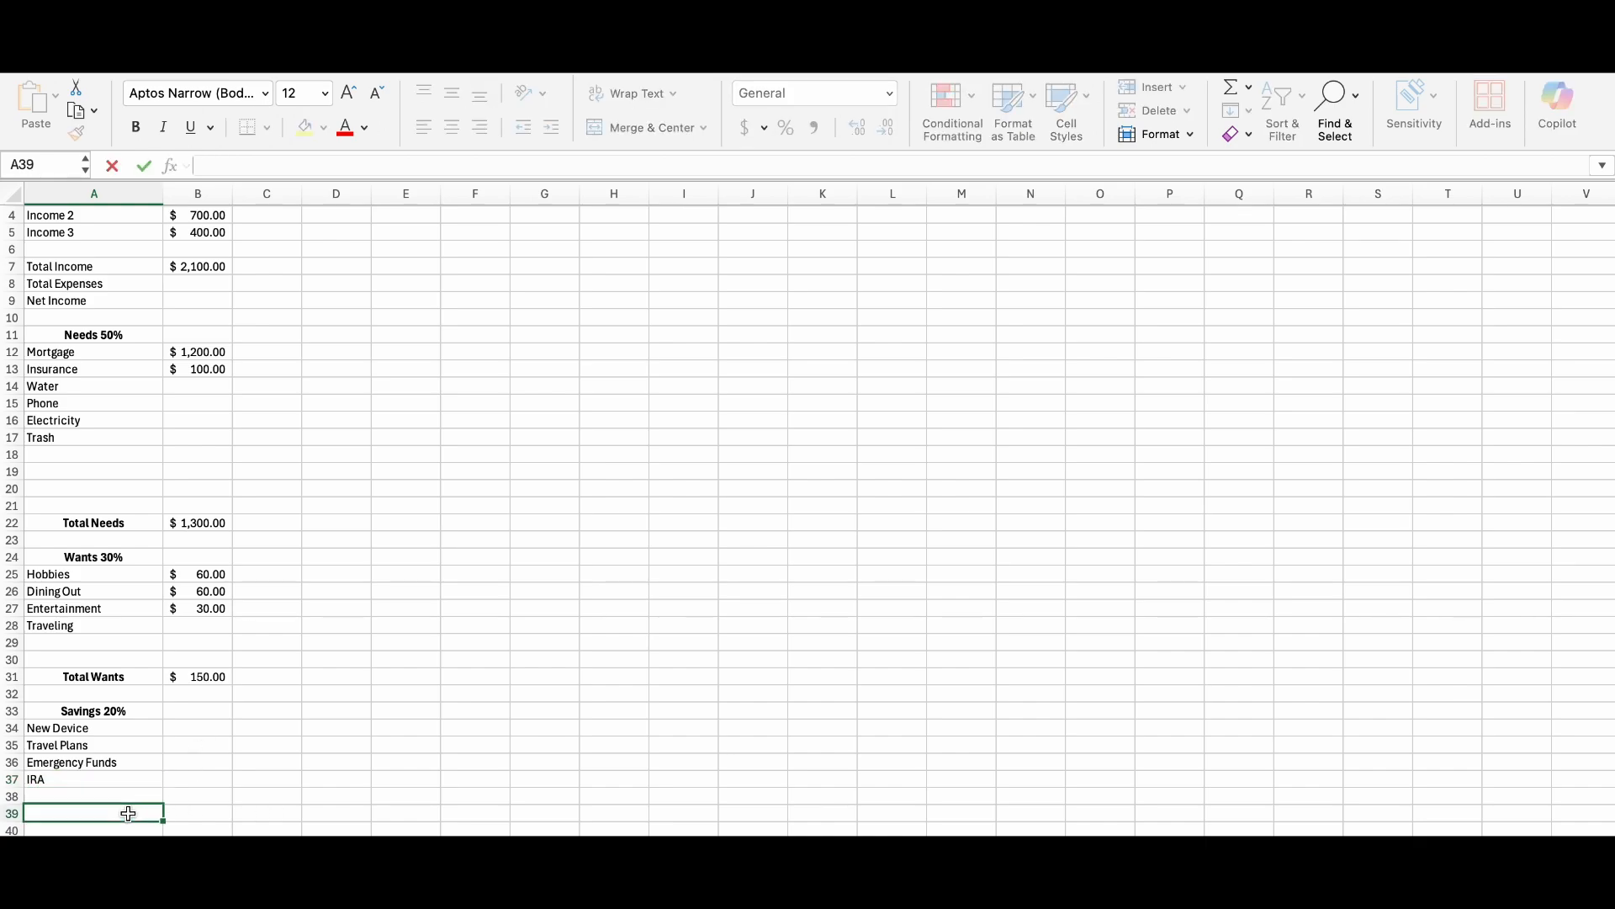
text(Total Savings)
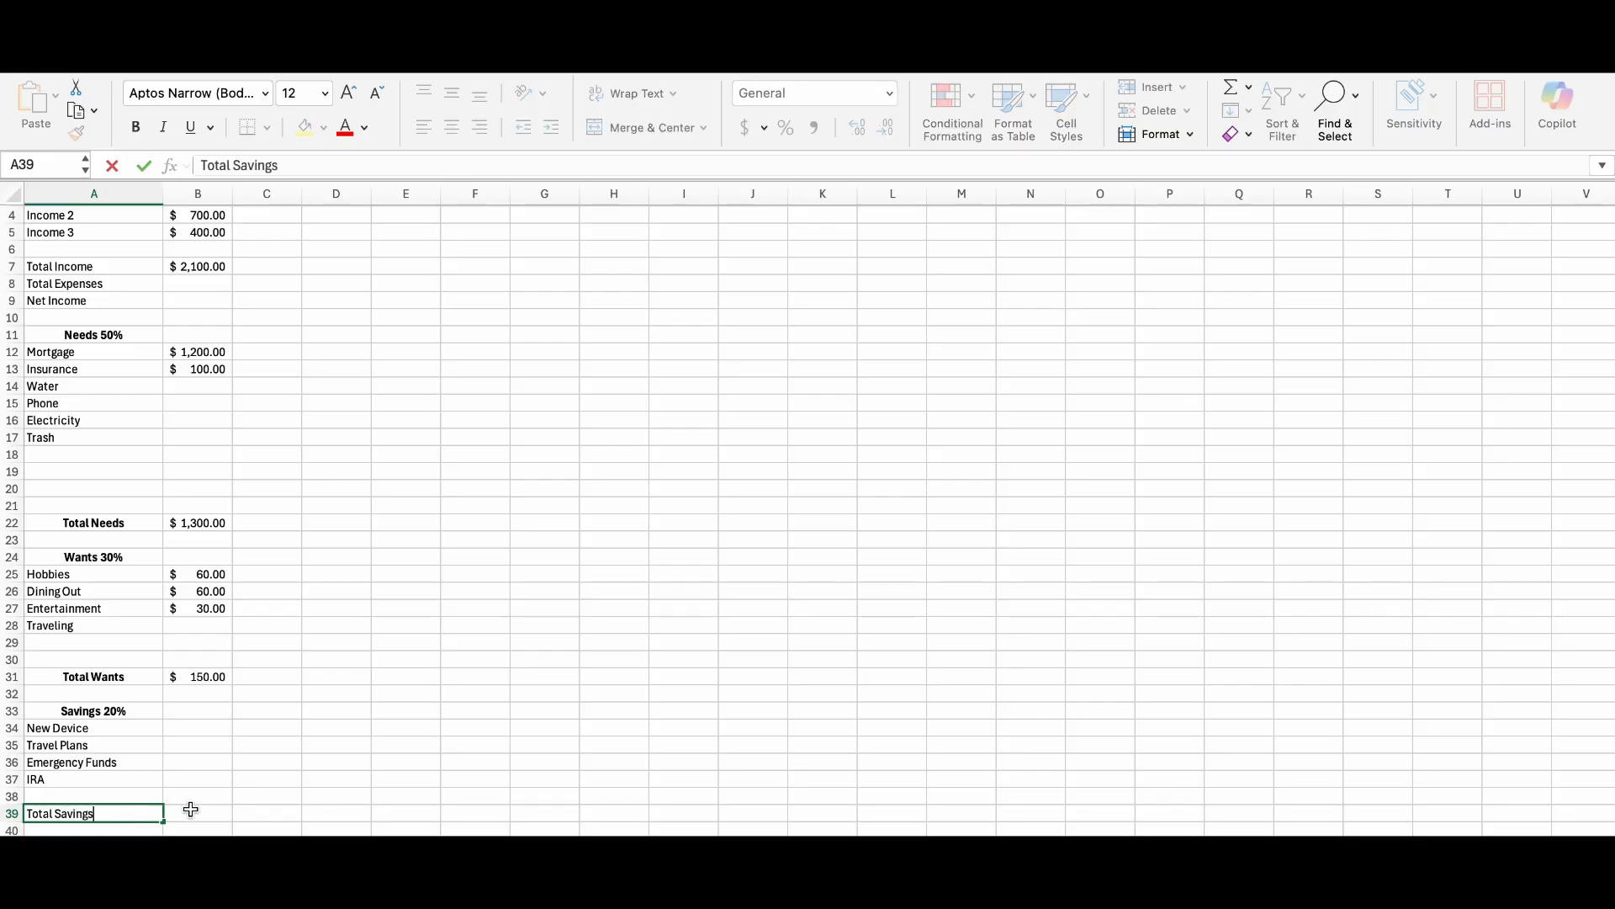
click(189, 811)
click(144, 811)
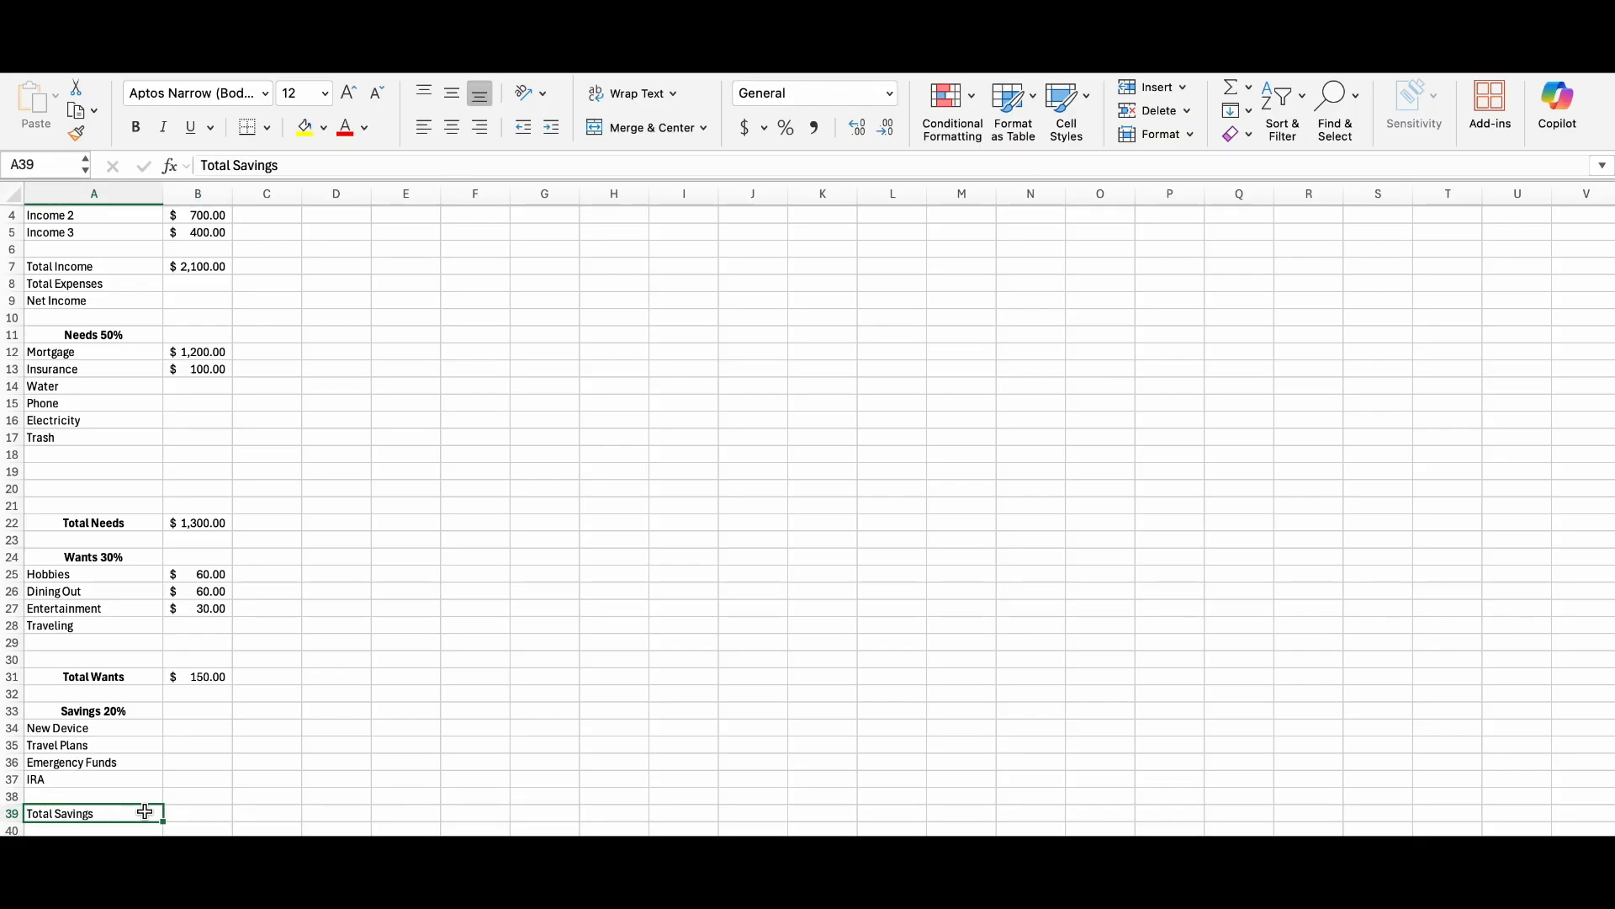
Make the Total Savings label in A39 bold and centred, and enter a SUM of the savings amount cells in B39.
click(136, 127)
click(455, 128)
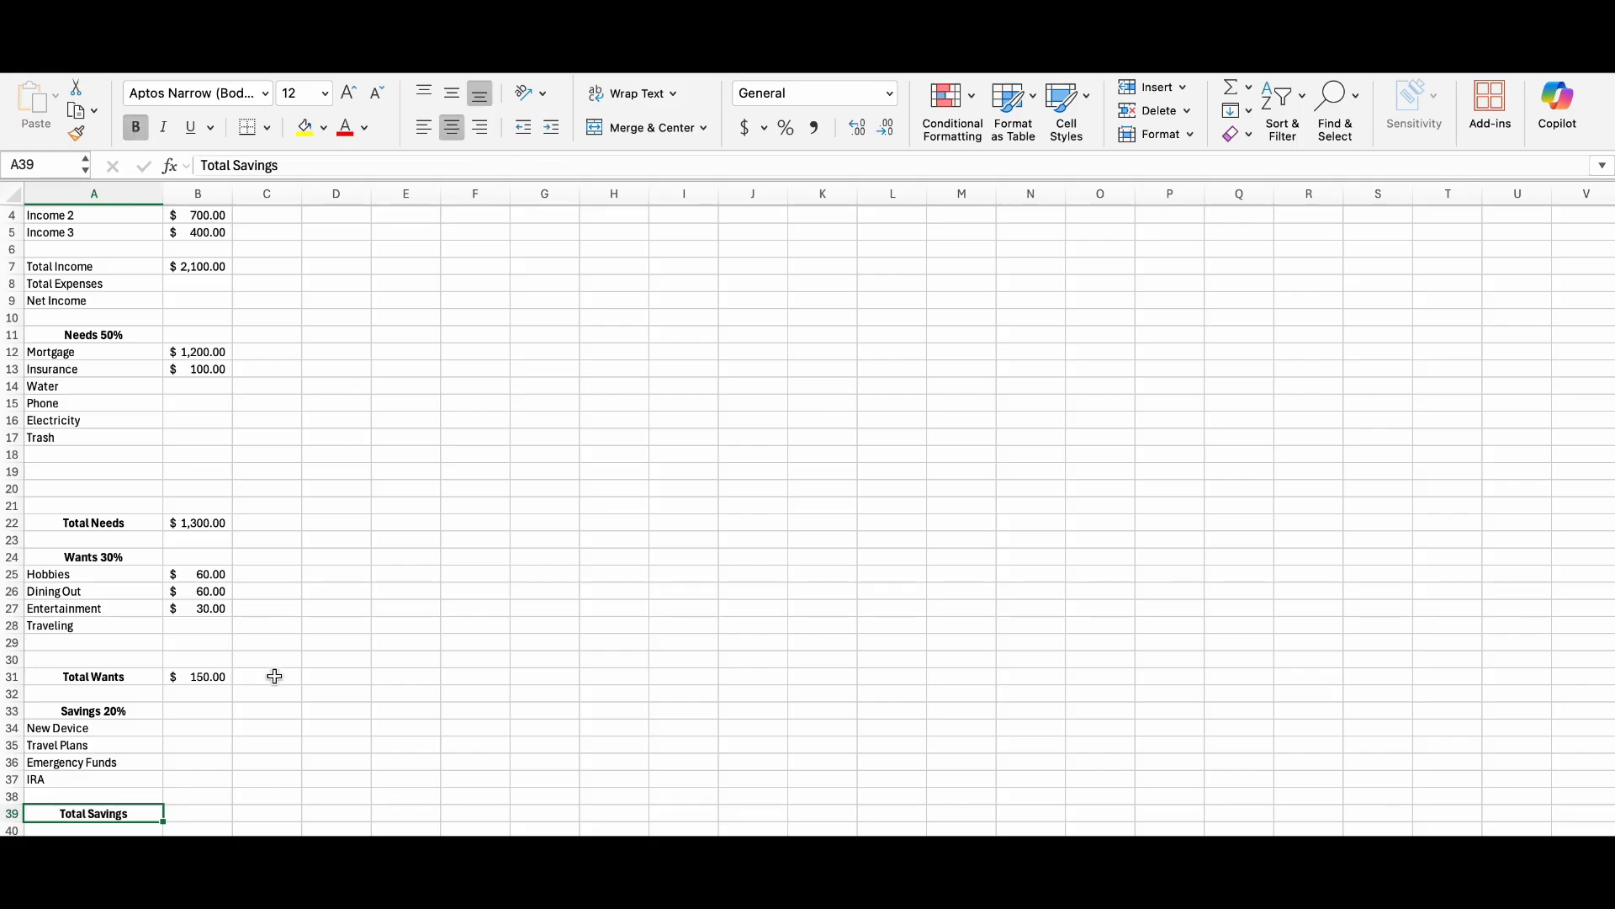
click(195, 816)
text(=sum)
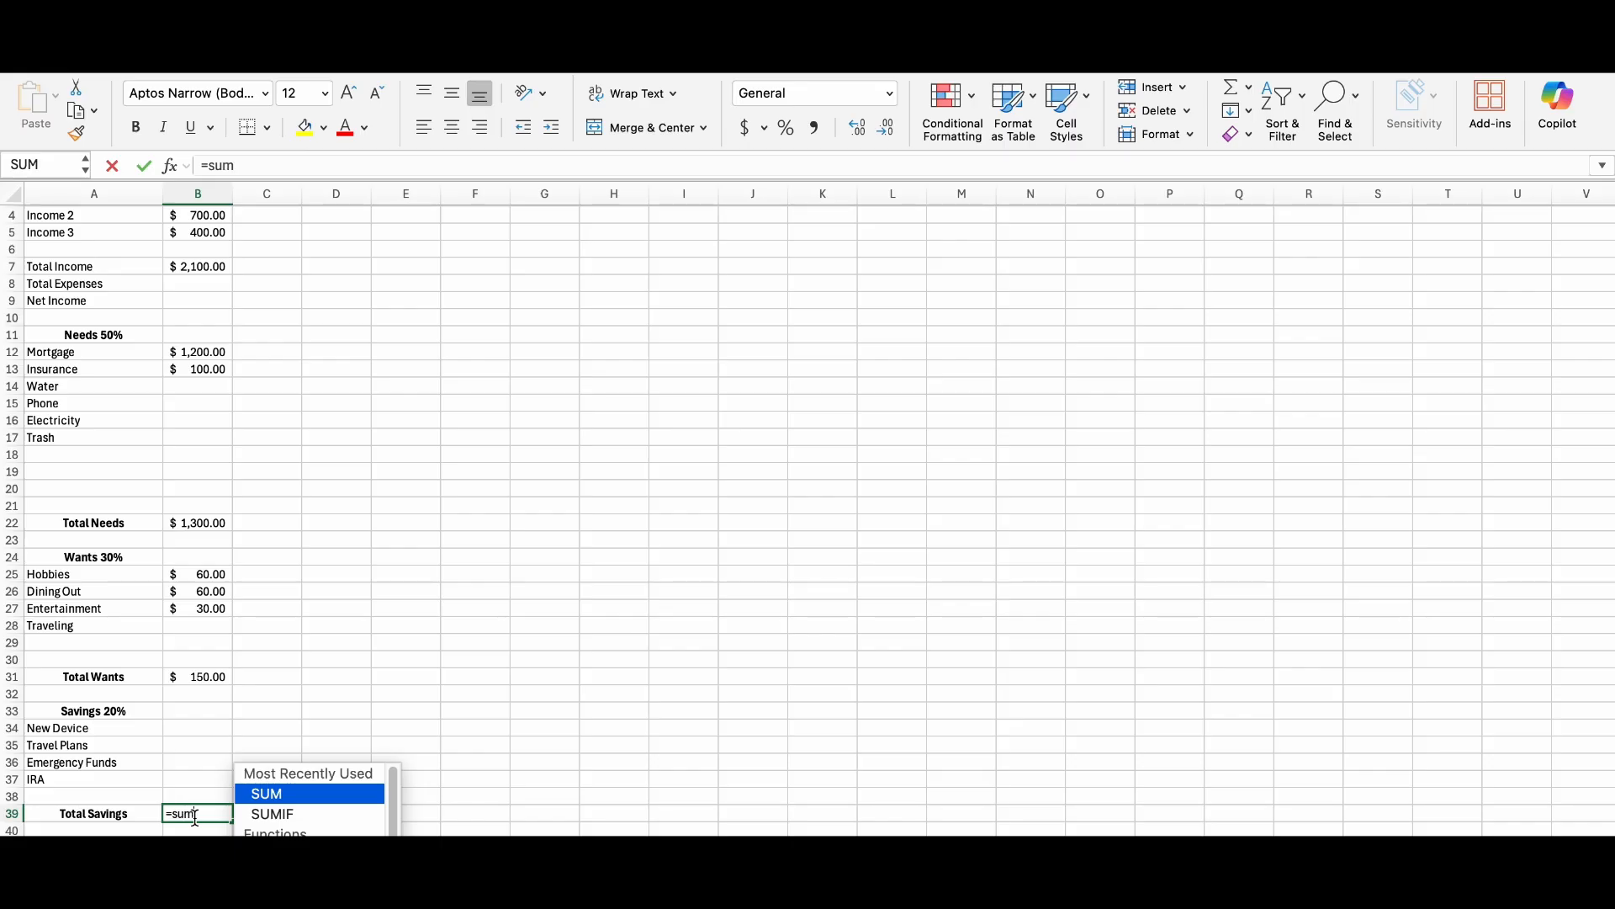
double_click(255, 804)
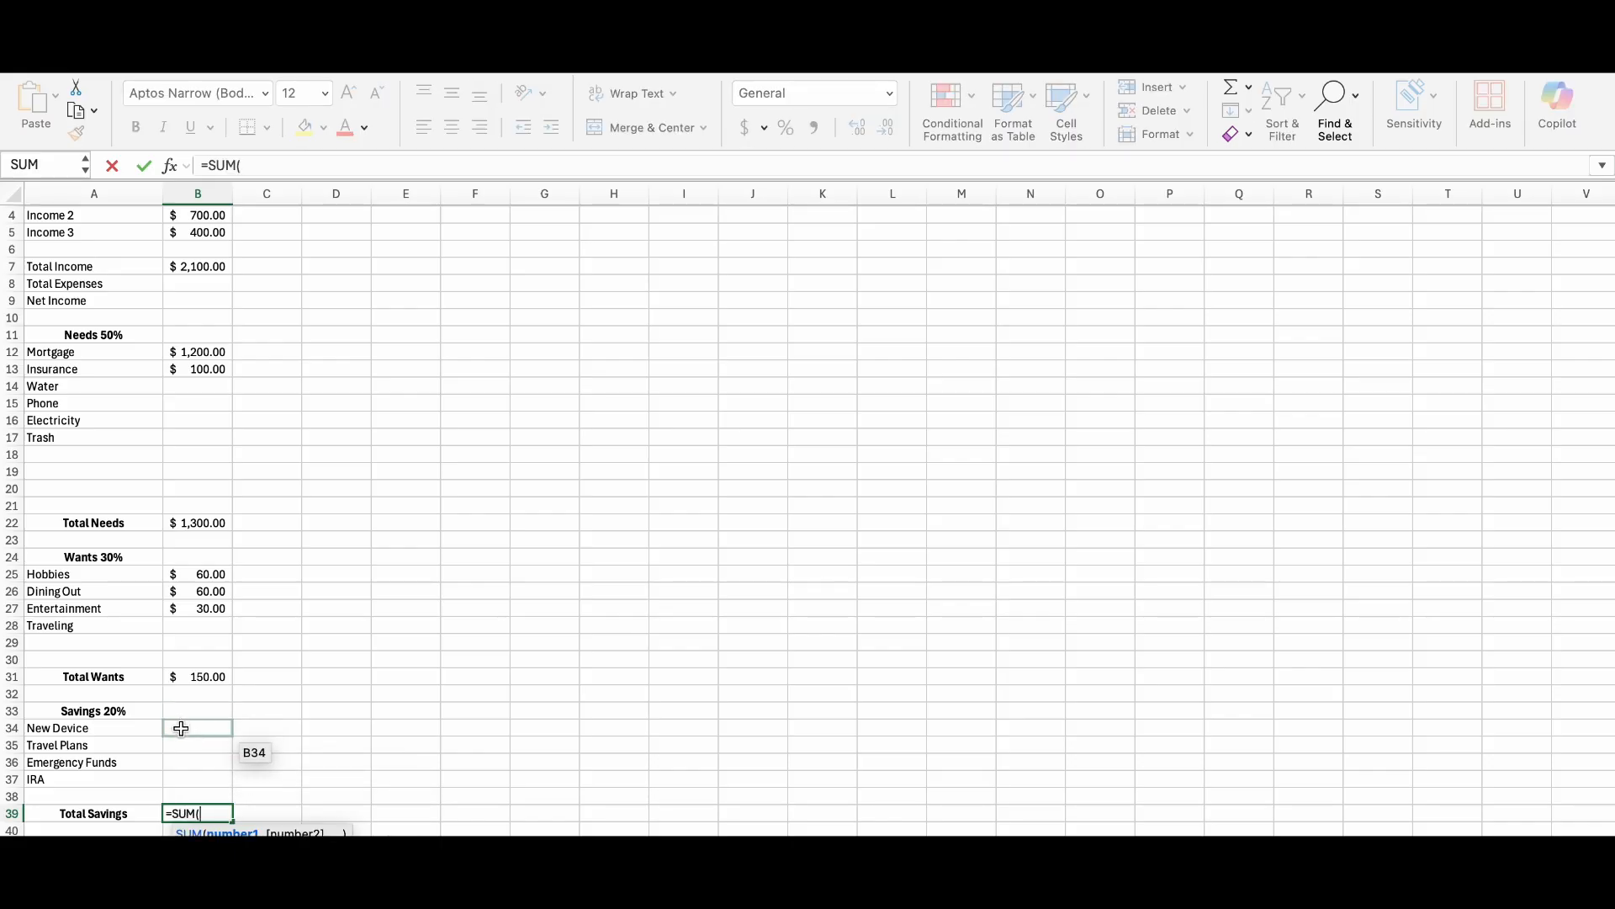
drag(181, 728, 188, 791)
key(Return)
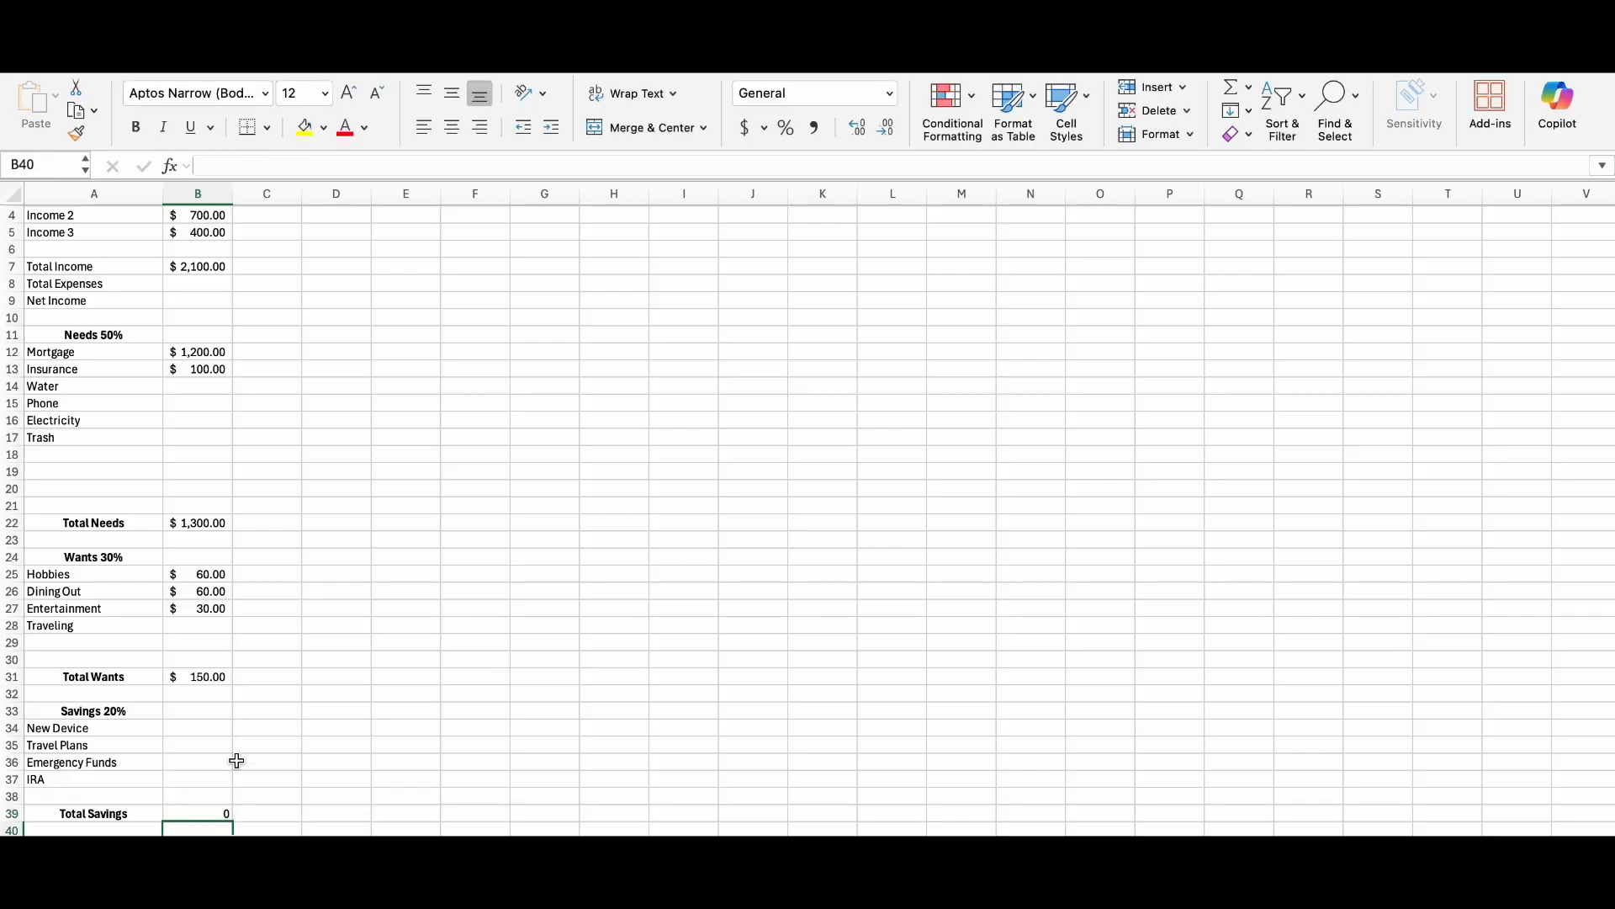
Enter the January savings amounts: 30 for New Device in B34, 150 for Emergency Funds in B36 and 150 for IRA in B37.
scroll(234, 760, up, 1)
scroll(234, 761, down, 5)
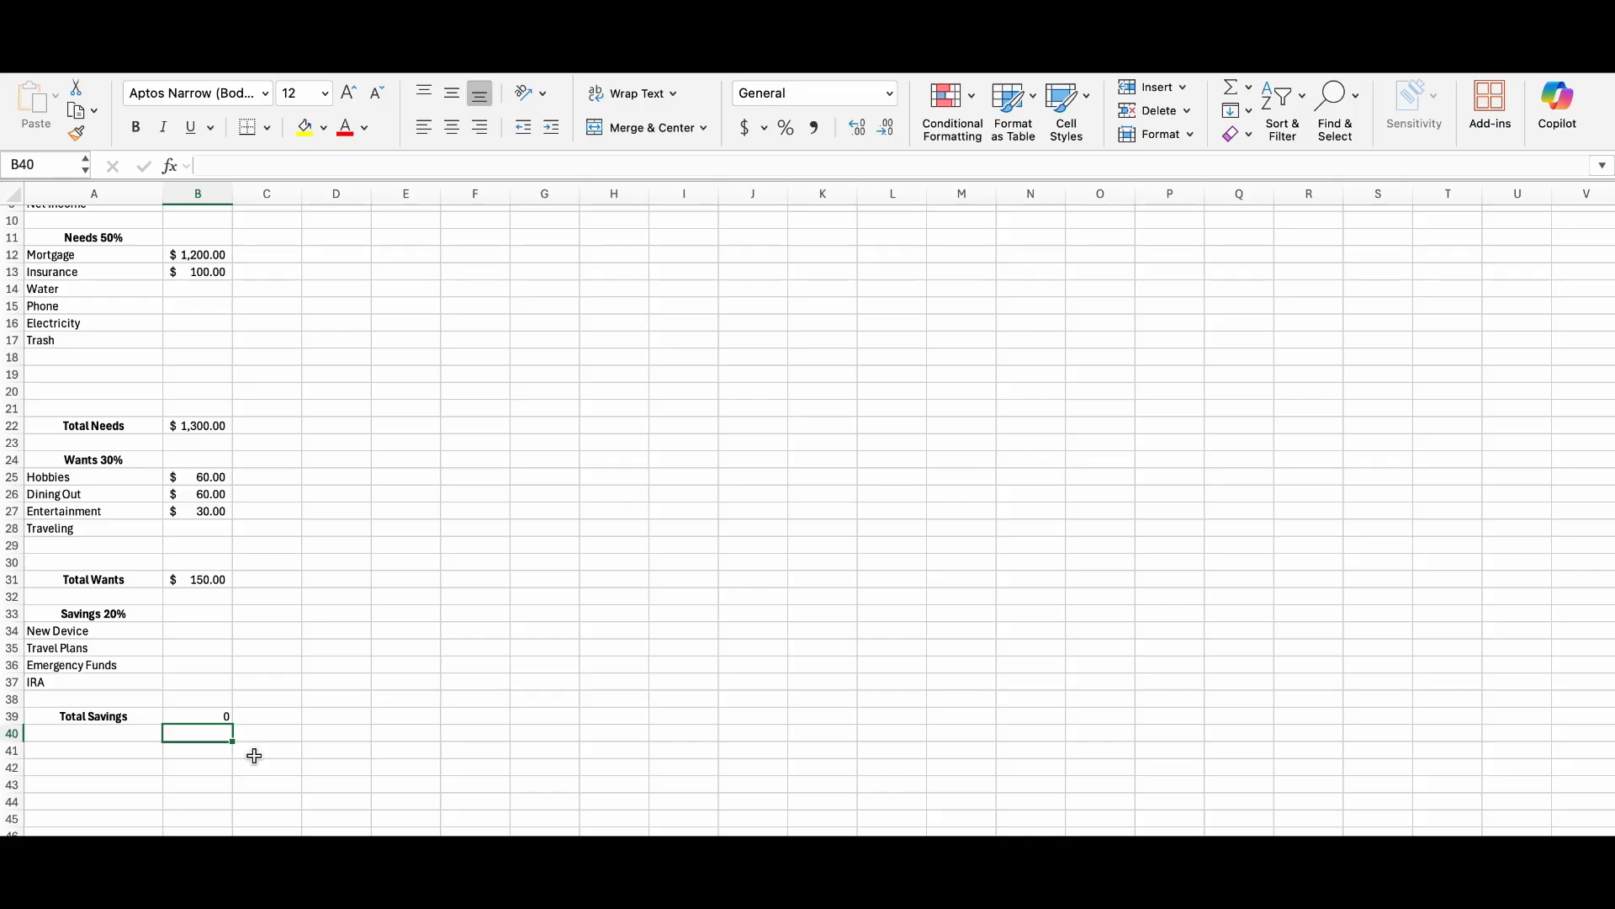
click(188, 633)
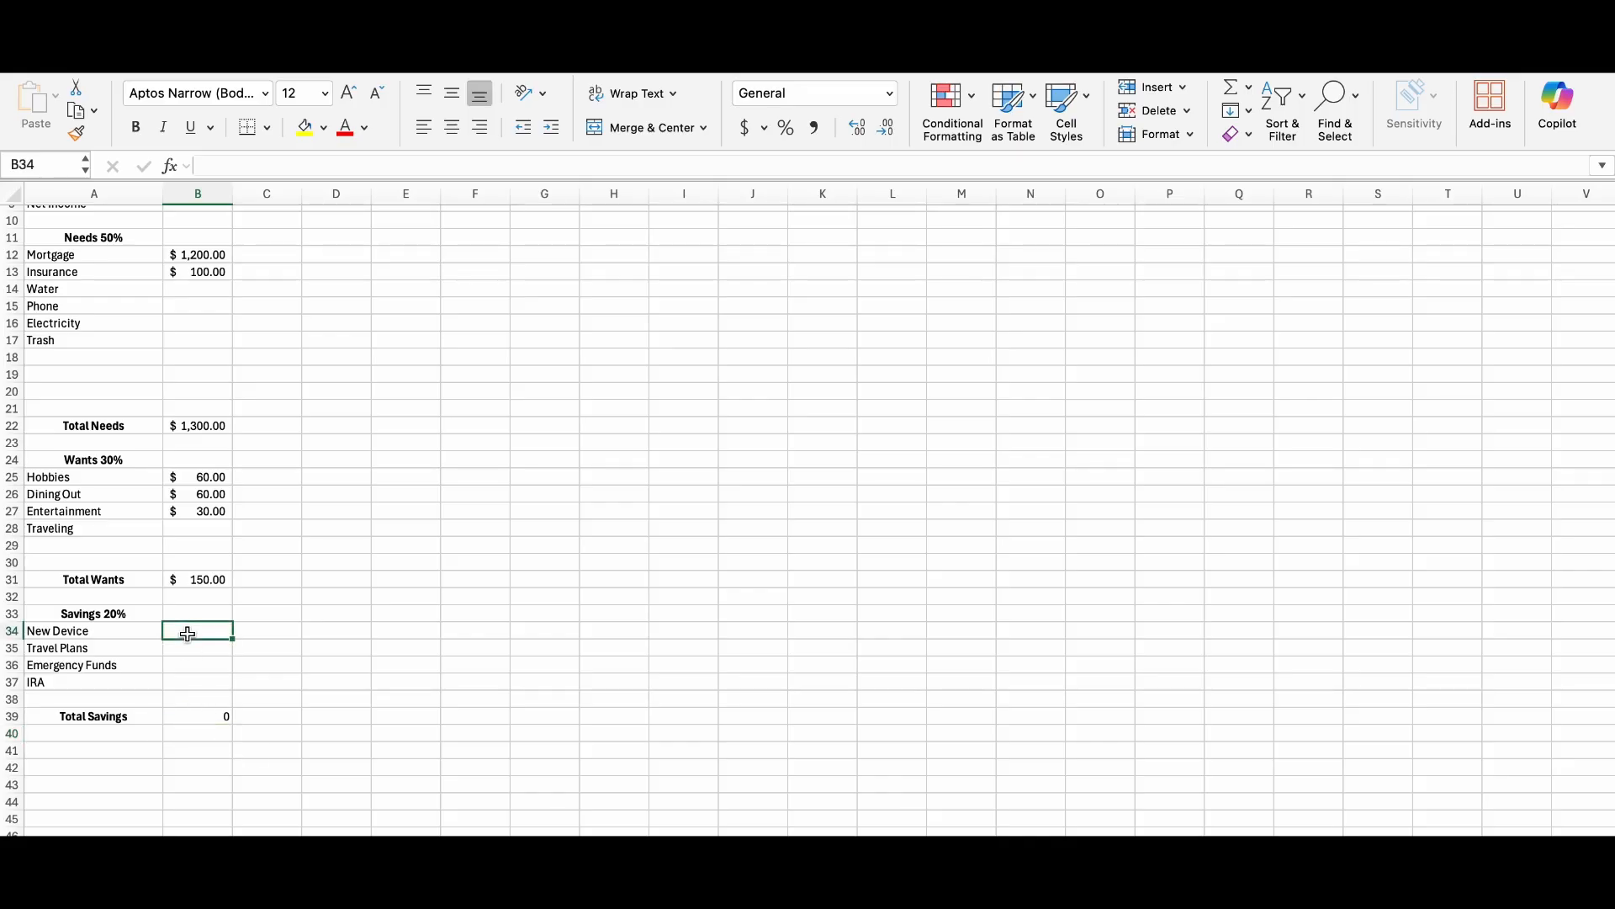
text(30)
key(Return)
click(200, 683)
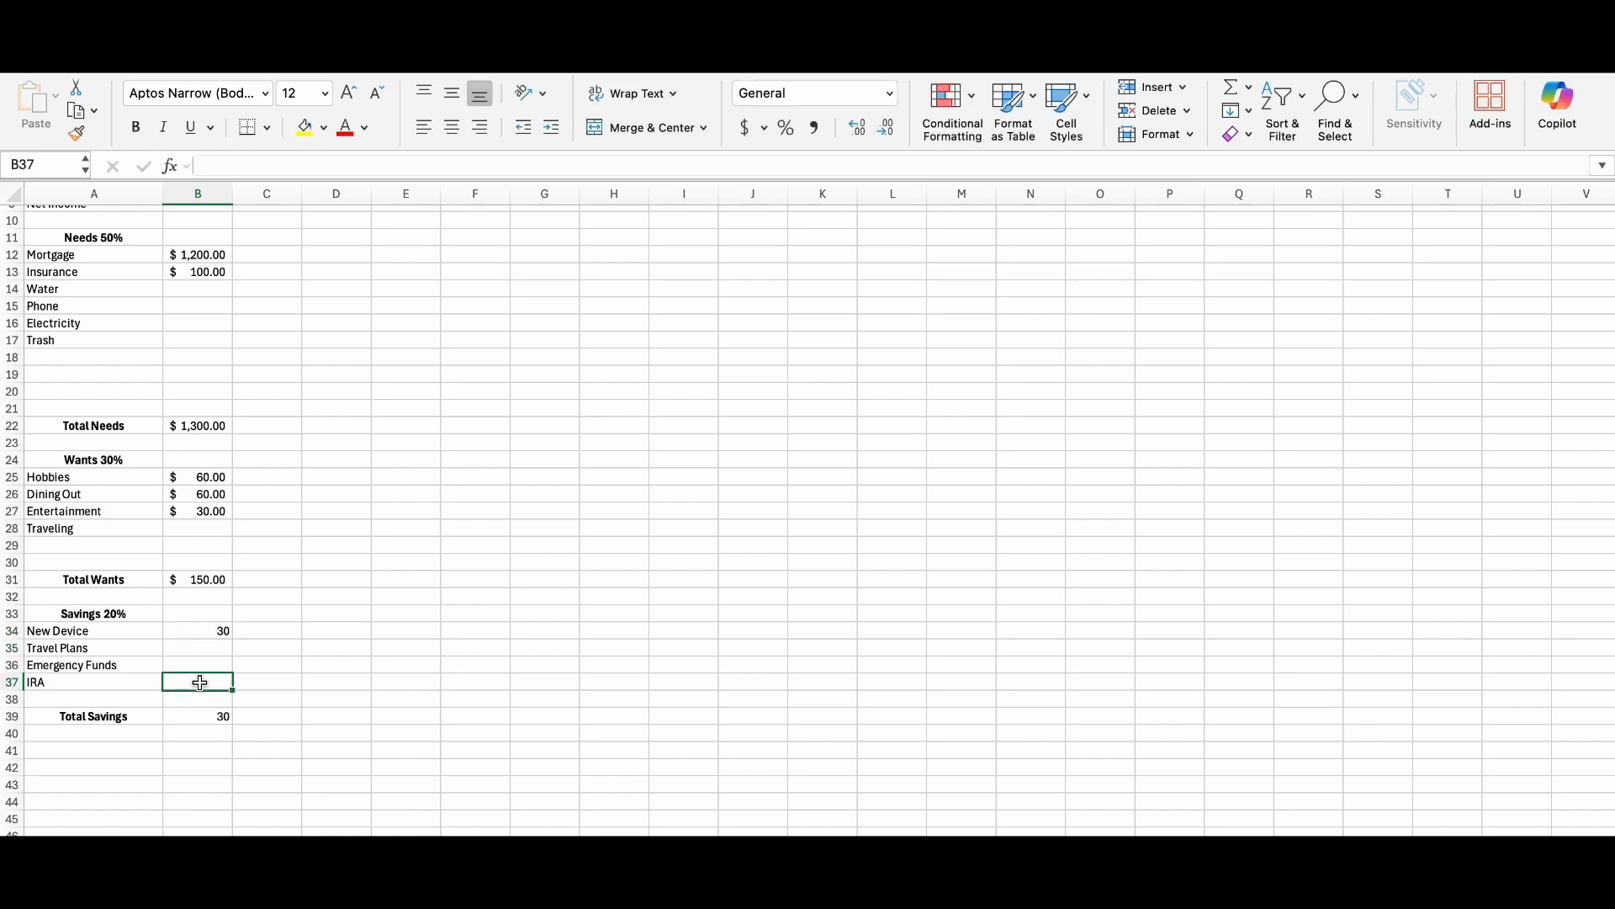
text(150)
drag(164, 678, 204, 664)
click(206, 683)
text(150)
key(Return)
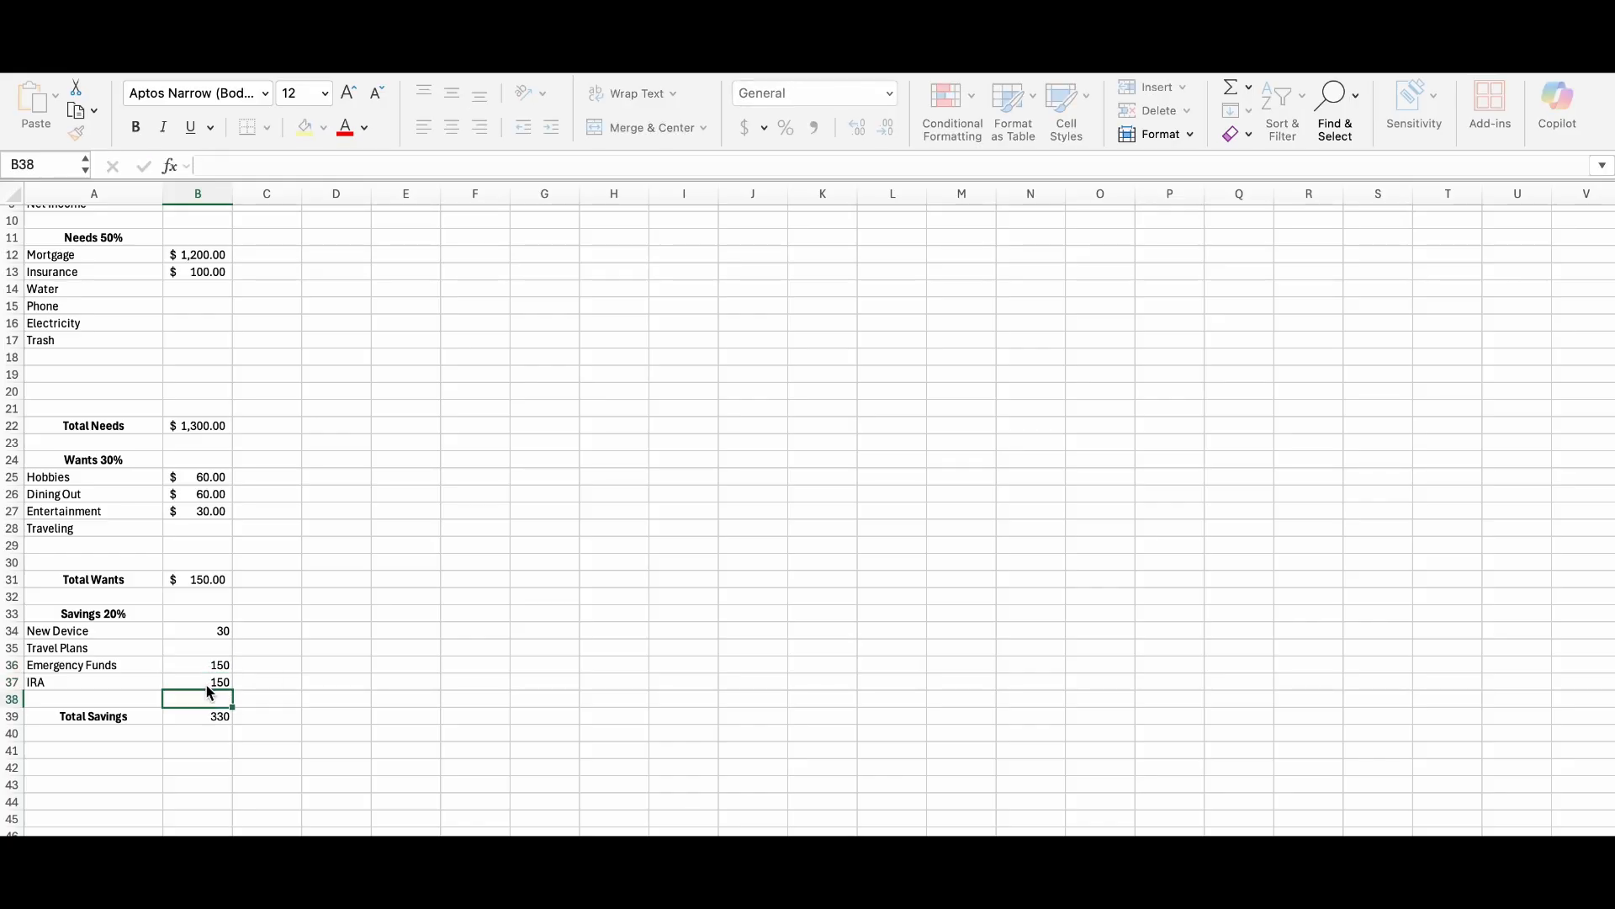
Apply the dollar accounting number format to the savings amounts and their total in B34:B39.
drag(199, 631, 202, 716)
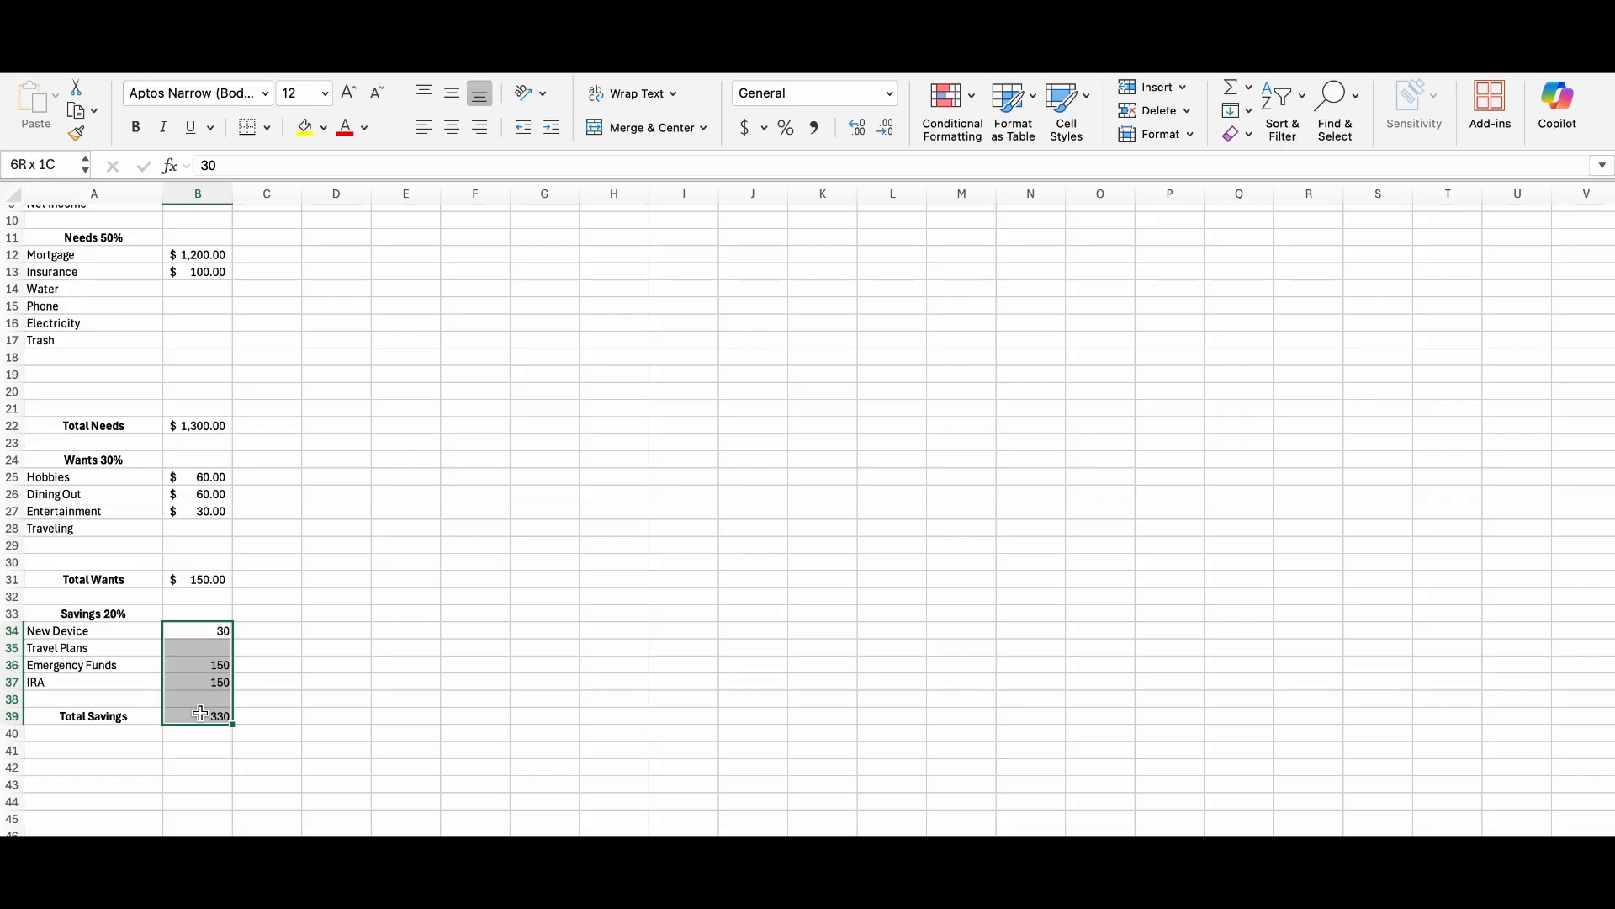
click(745, 131)
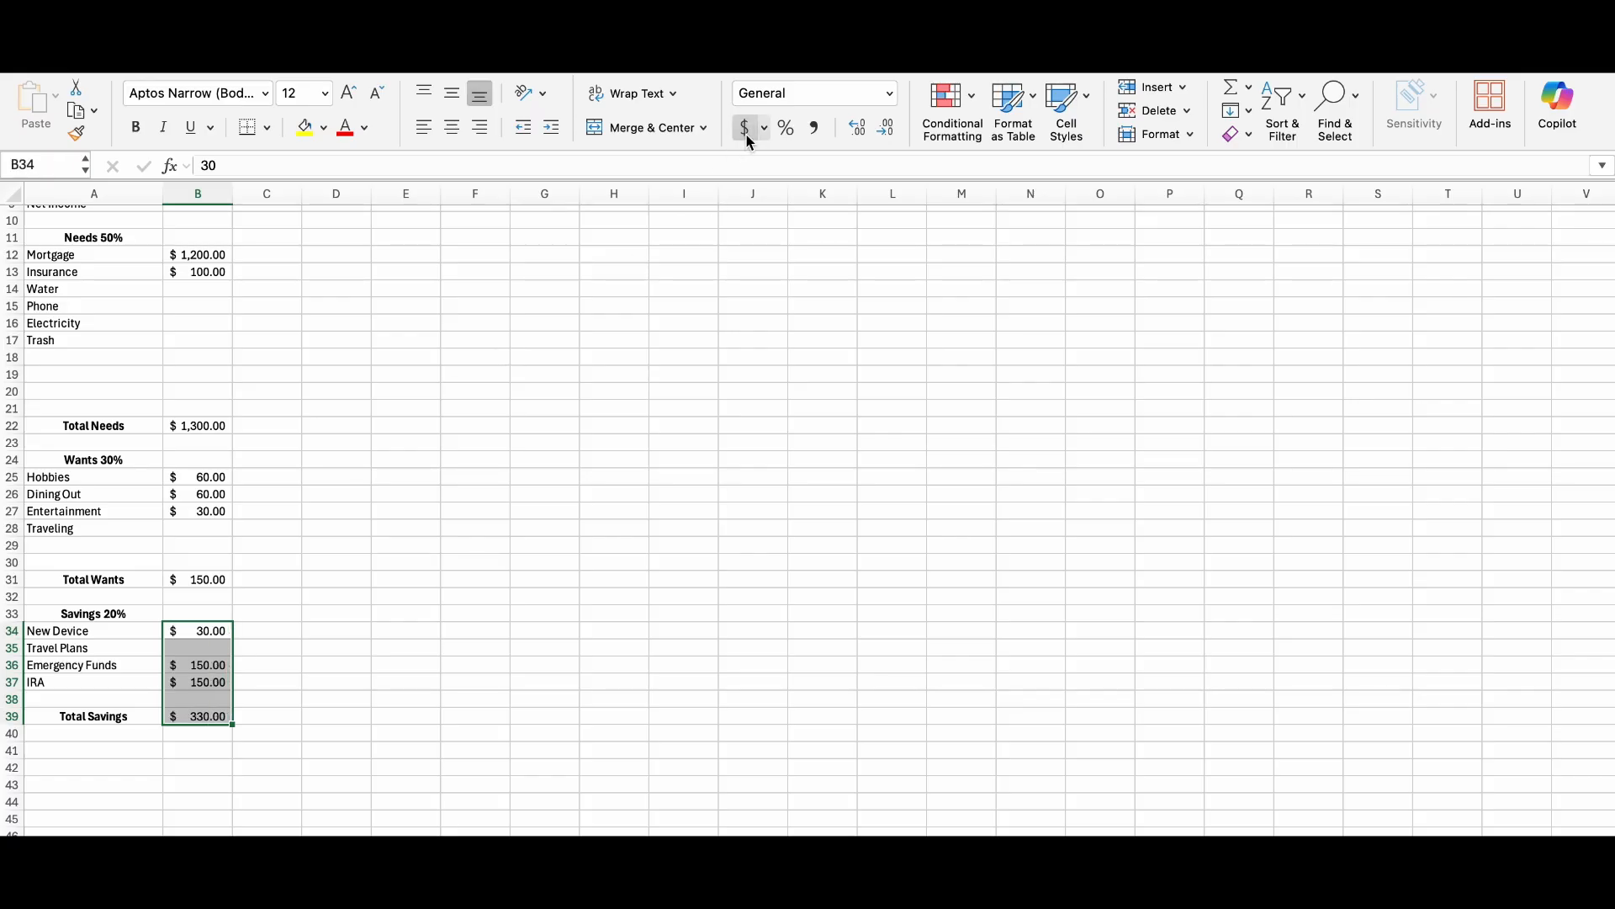
click(515, 616)
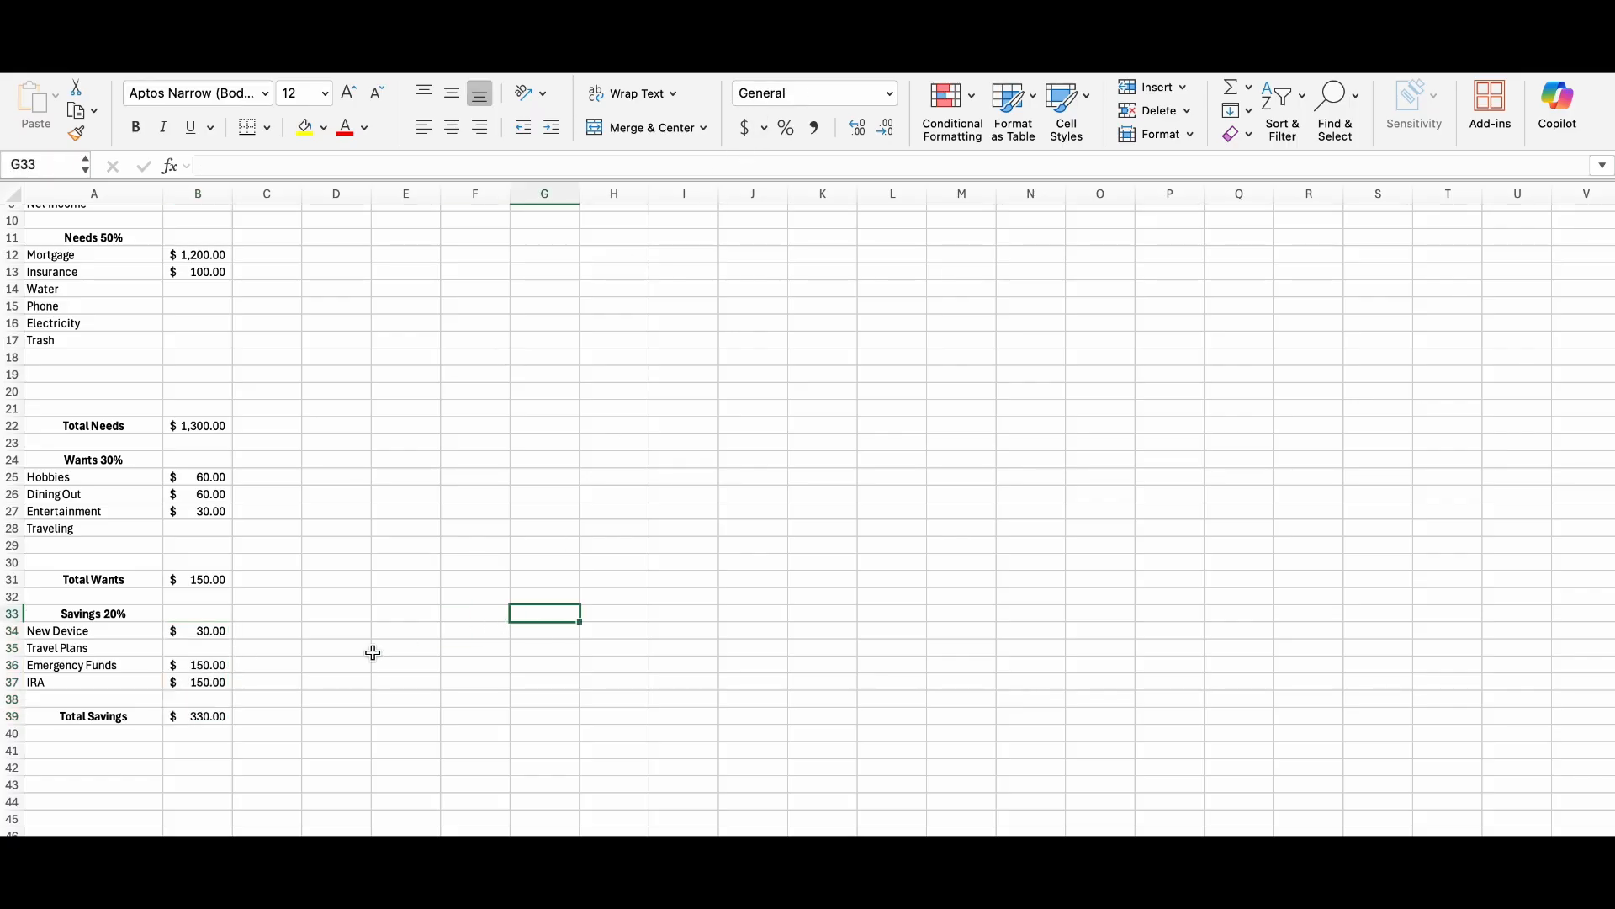
Calculate January's Total Expenses in B8 with a SUM of Total Needs B22, Total Wants B31 and Total Savings B39.
scroll(373, 649, up, 5)
click(194, 334)
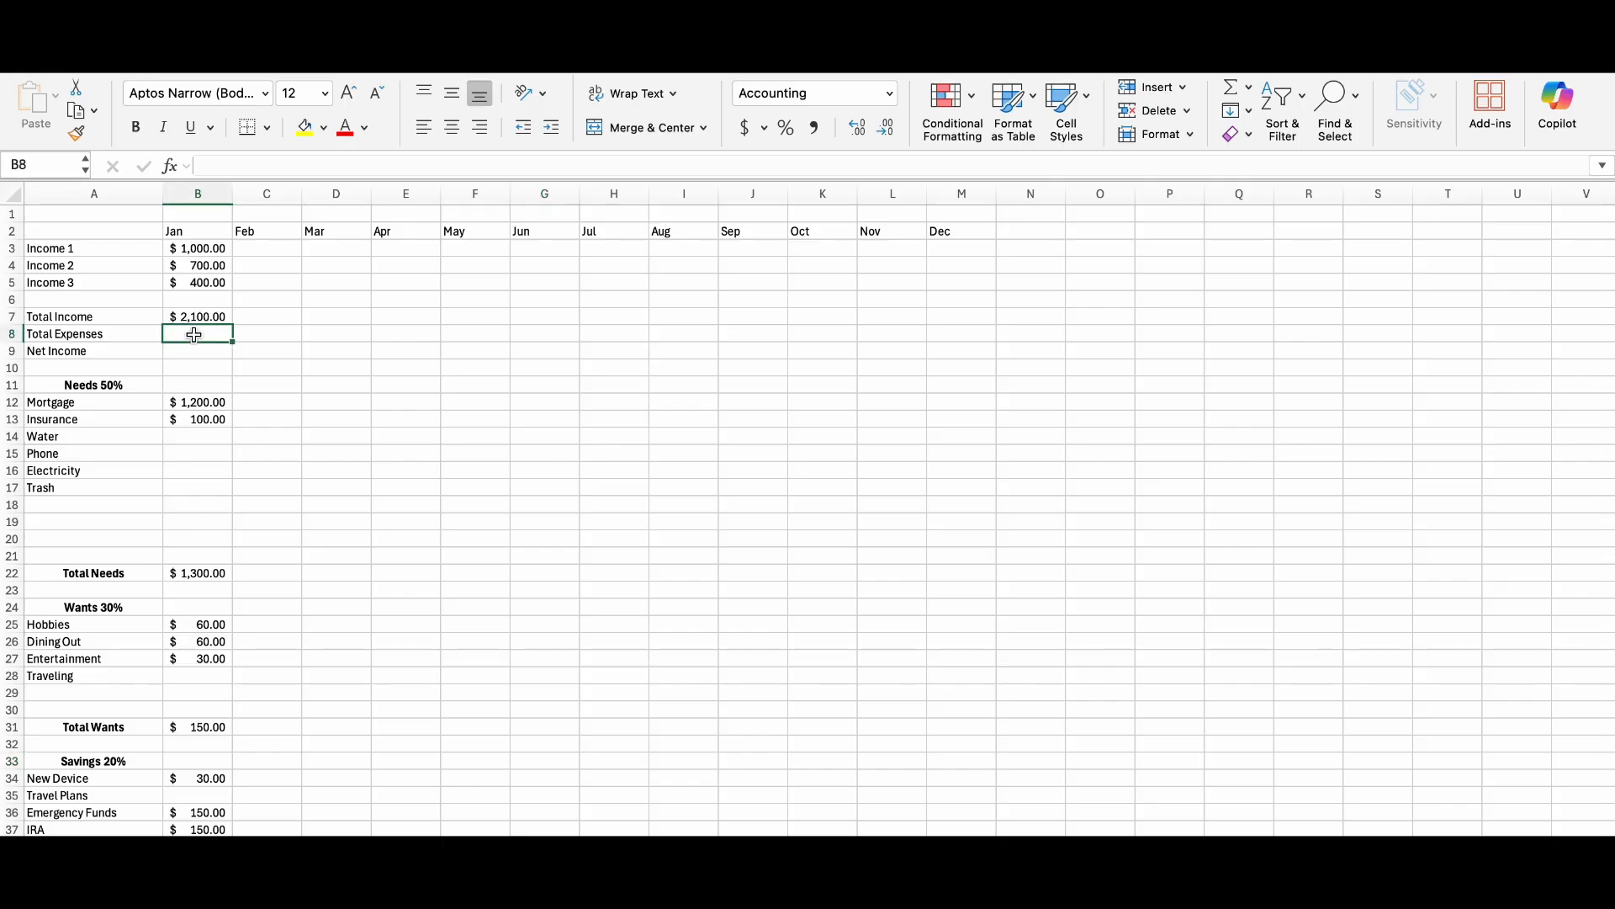
text(=sum)
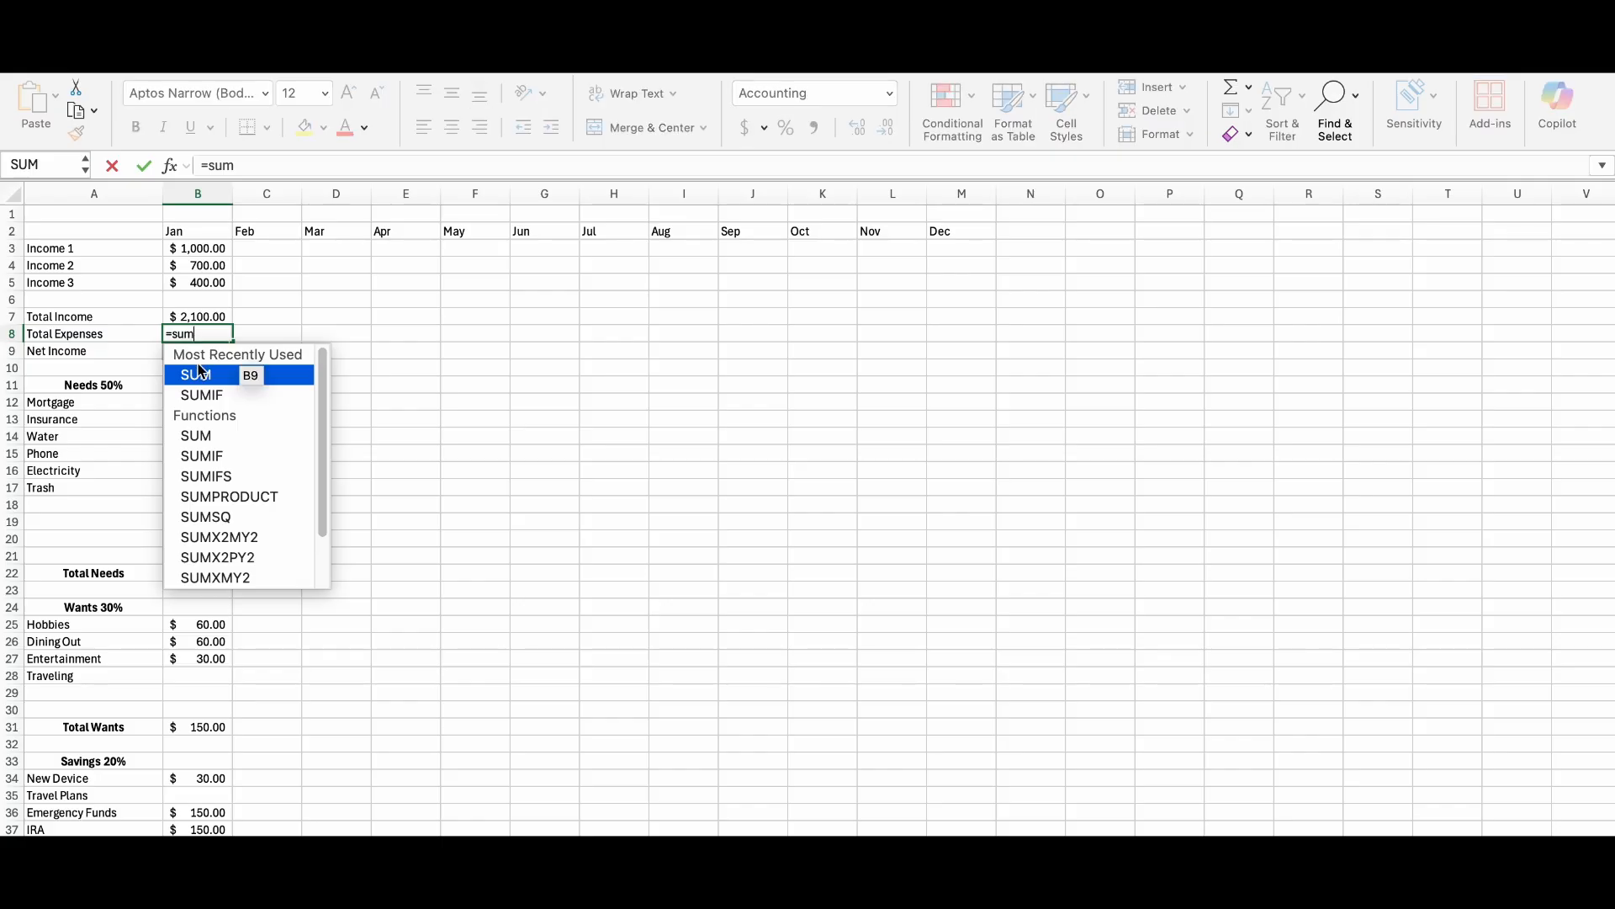
double_click(203, 379)
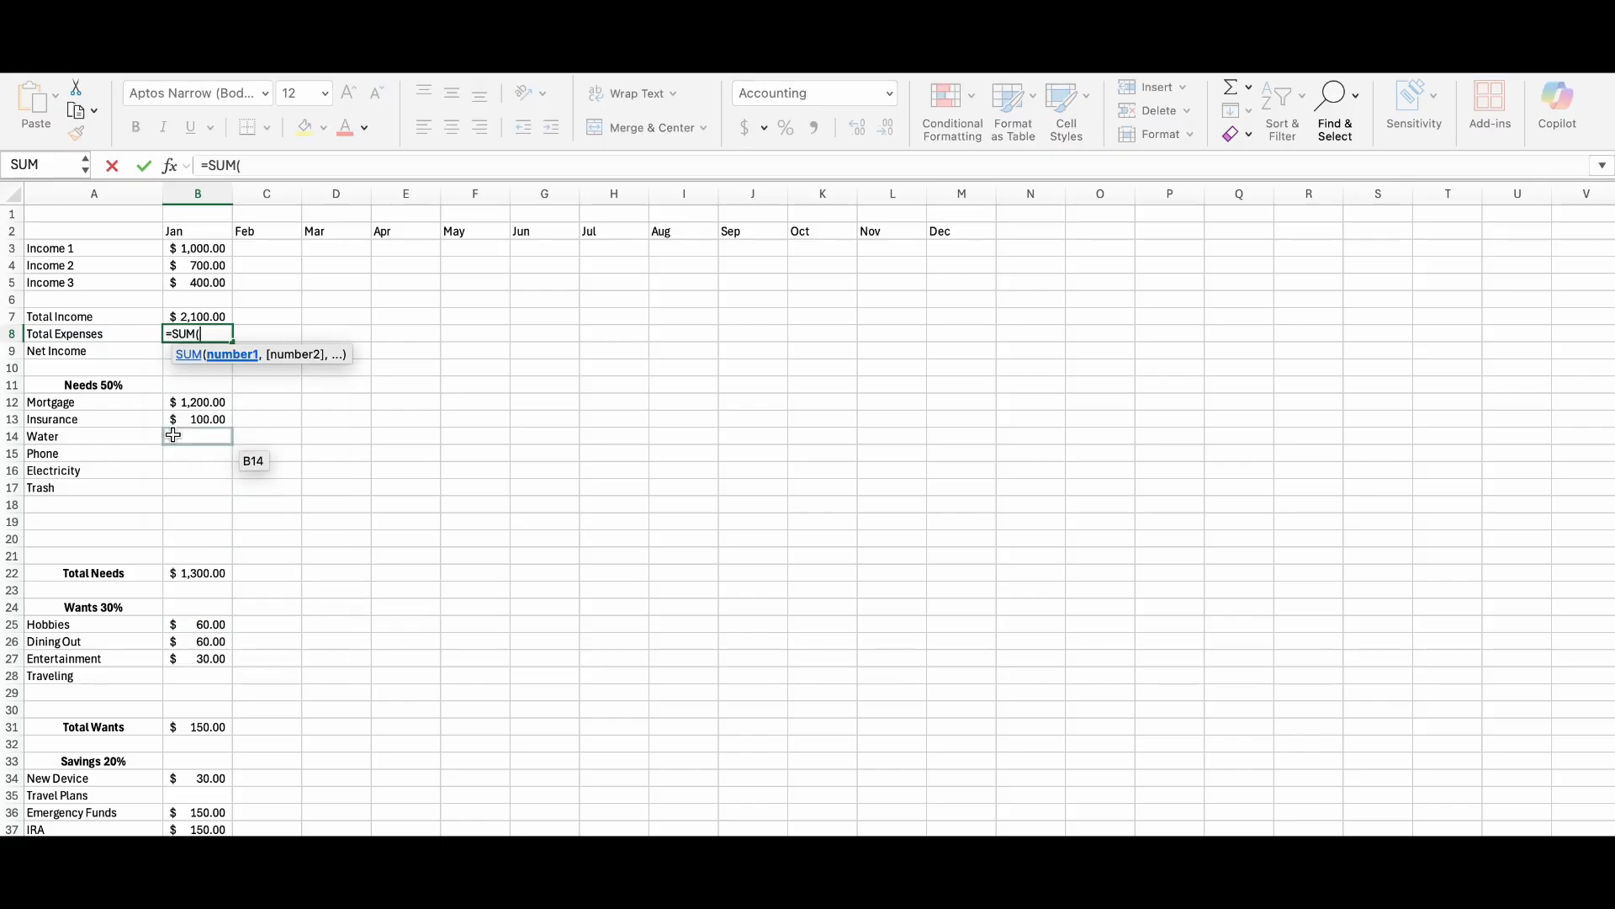
click(189, 577)
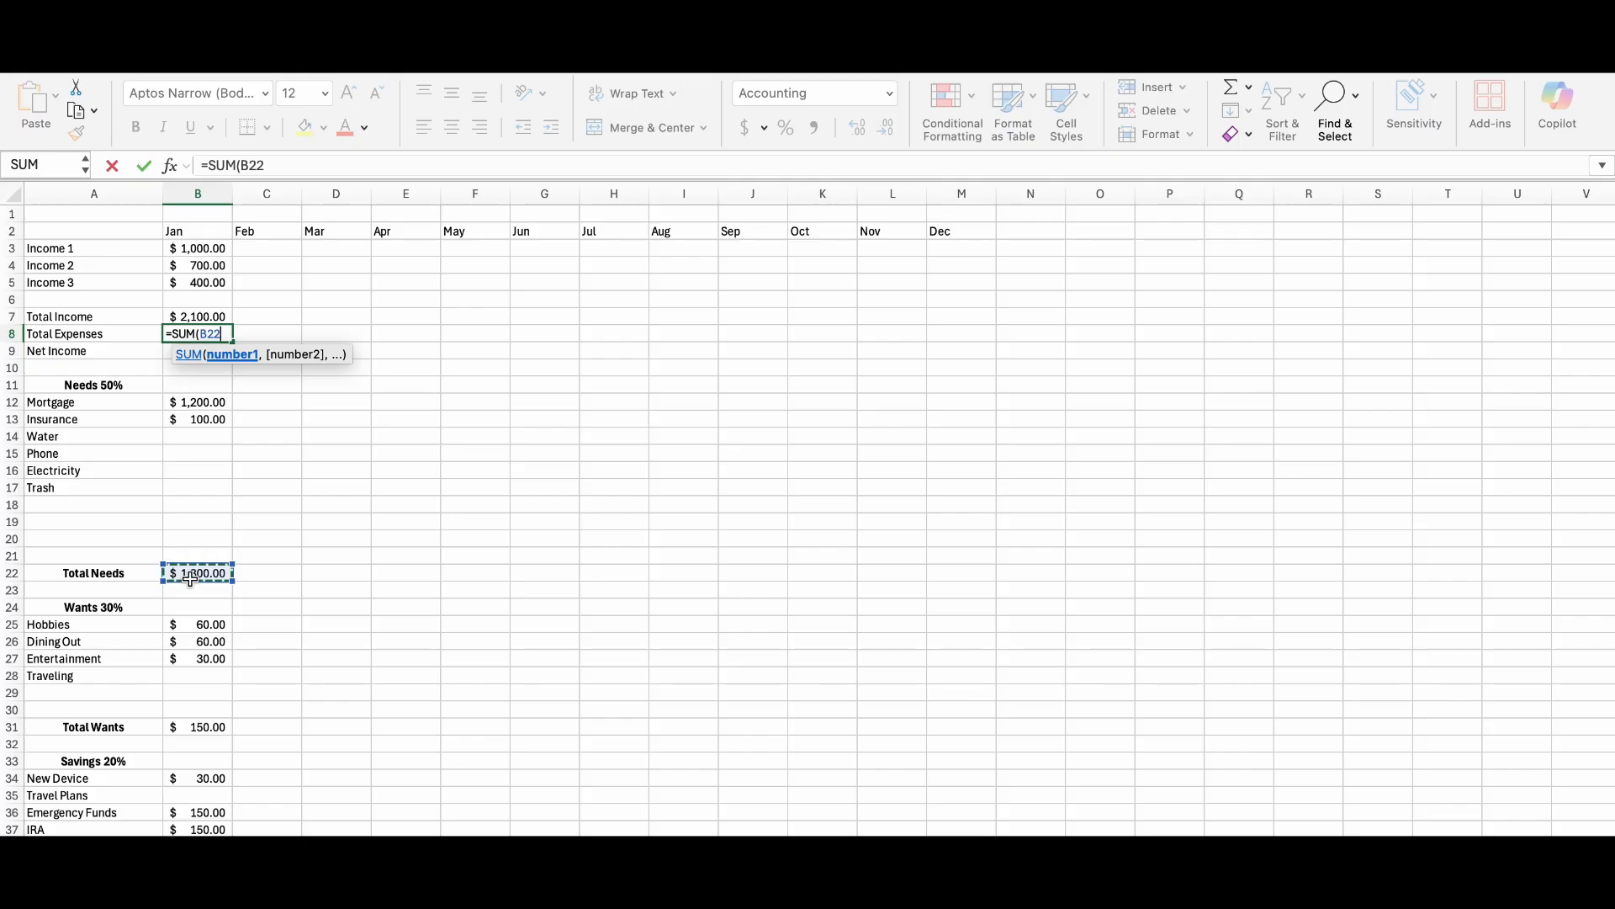
text(,)
scroll(190, 577, down, 2)
click(206, 644)
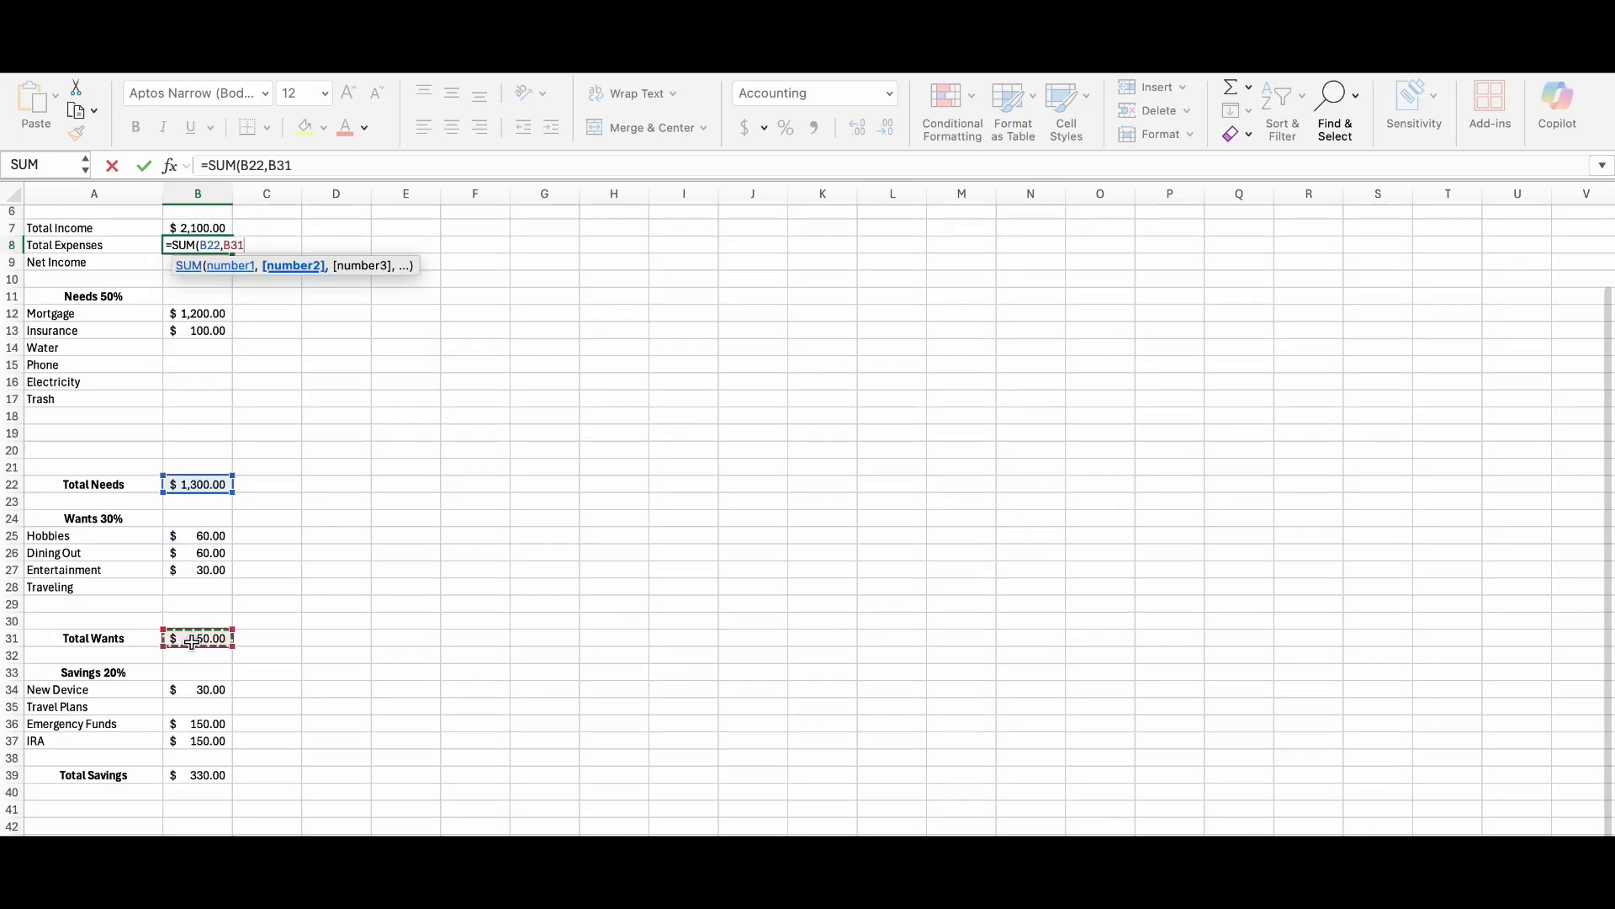
text(,)
click(211, 775)
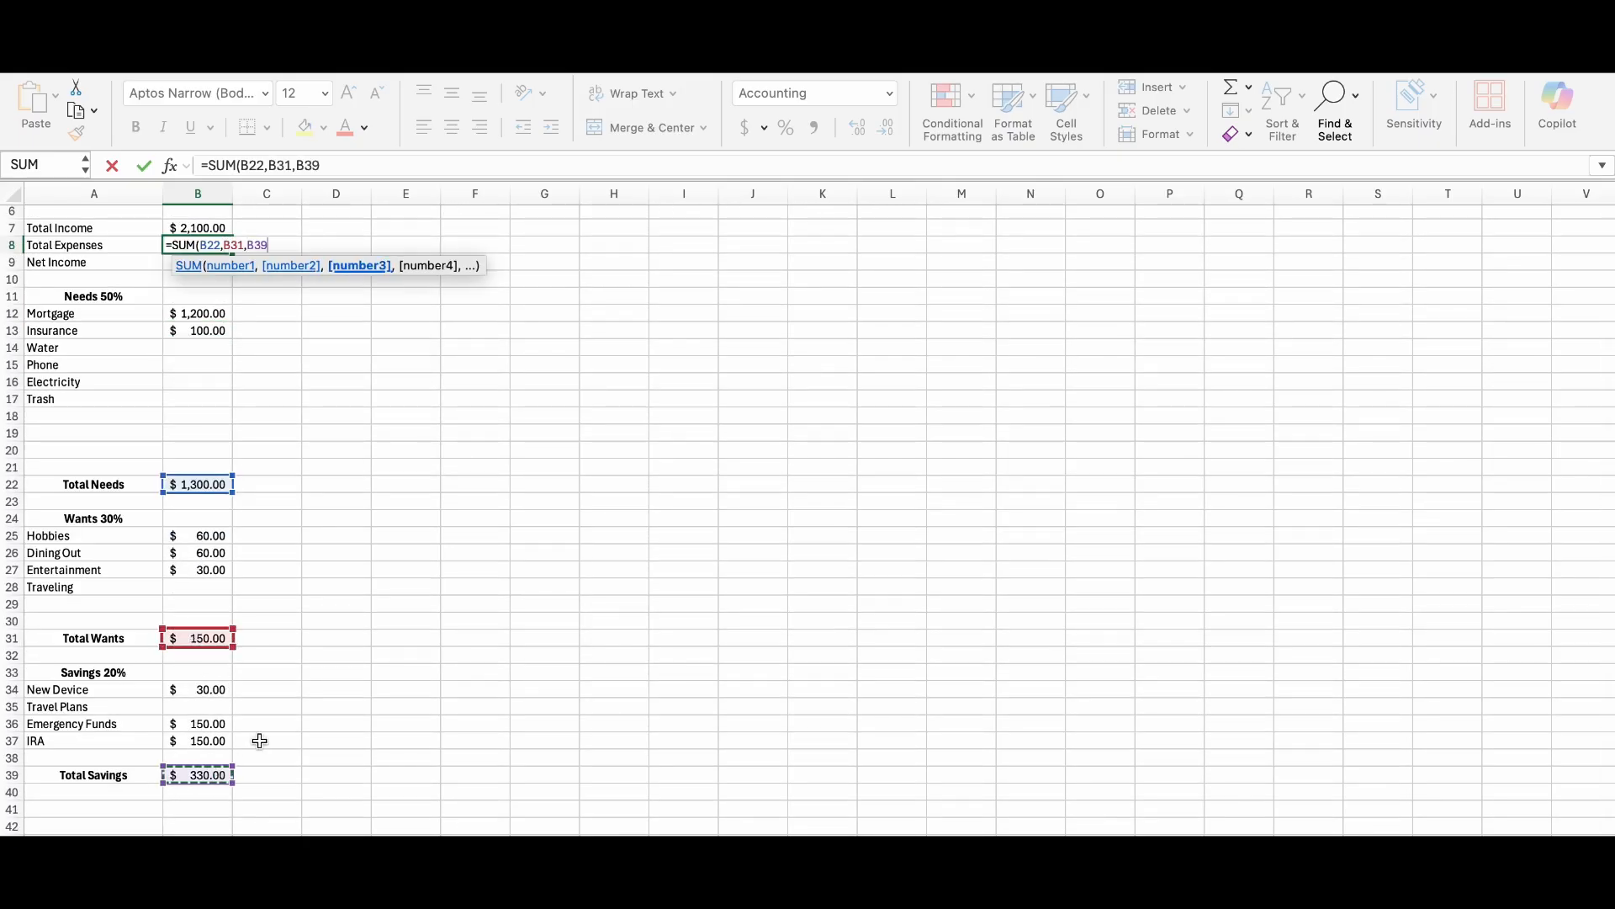
key(Return)
Calculate January's Net Income in B9 by subtracting total expenses from total income with the formula =B7-B8.
scroll(364, 623, up, 3)
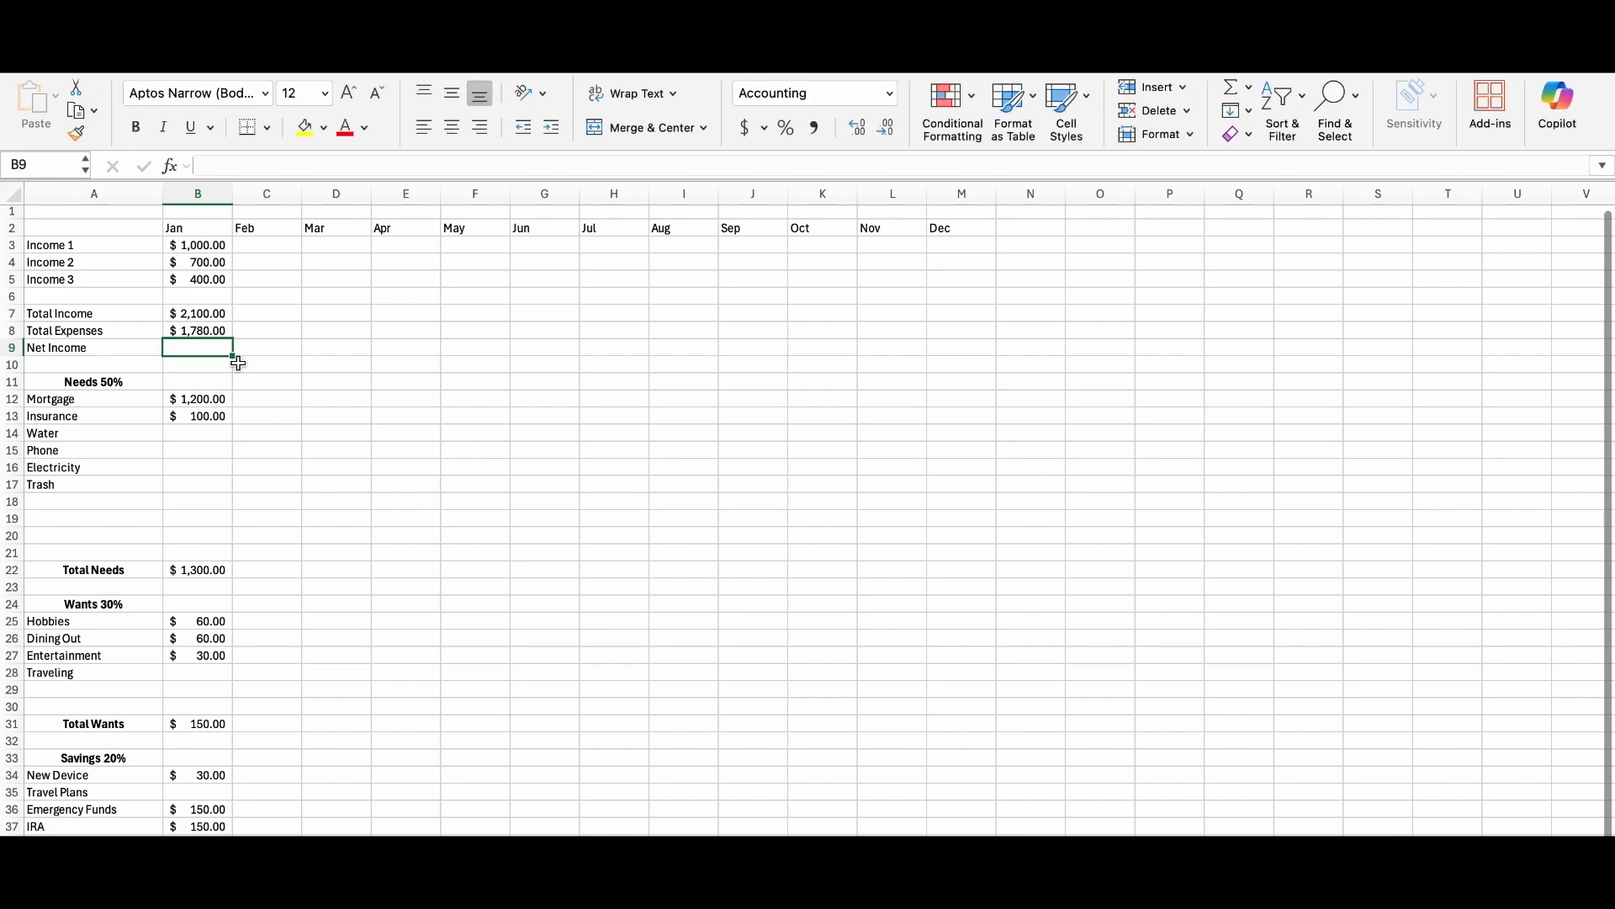
text(=)
click(199, 315)
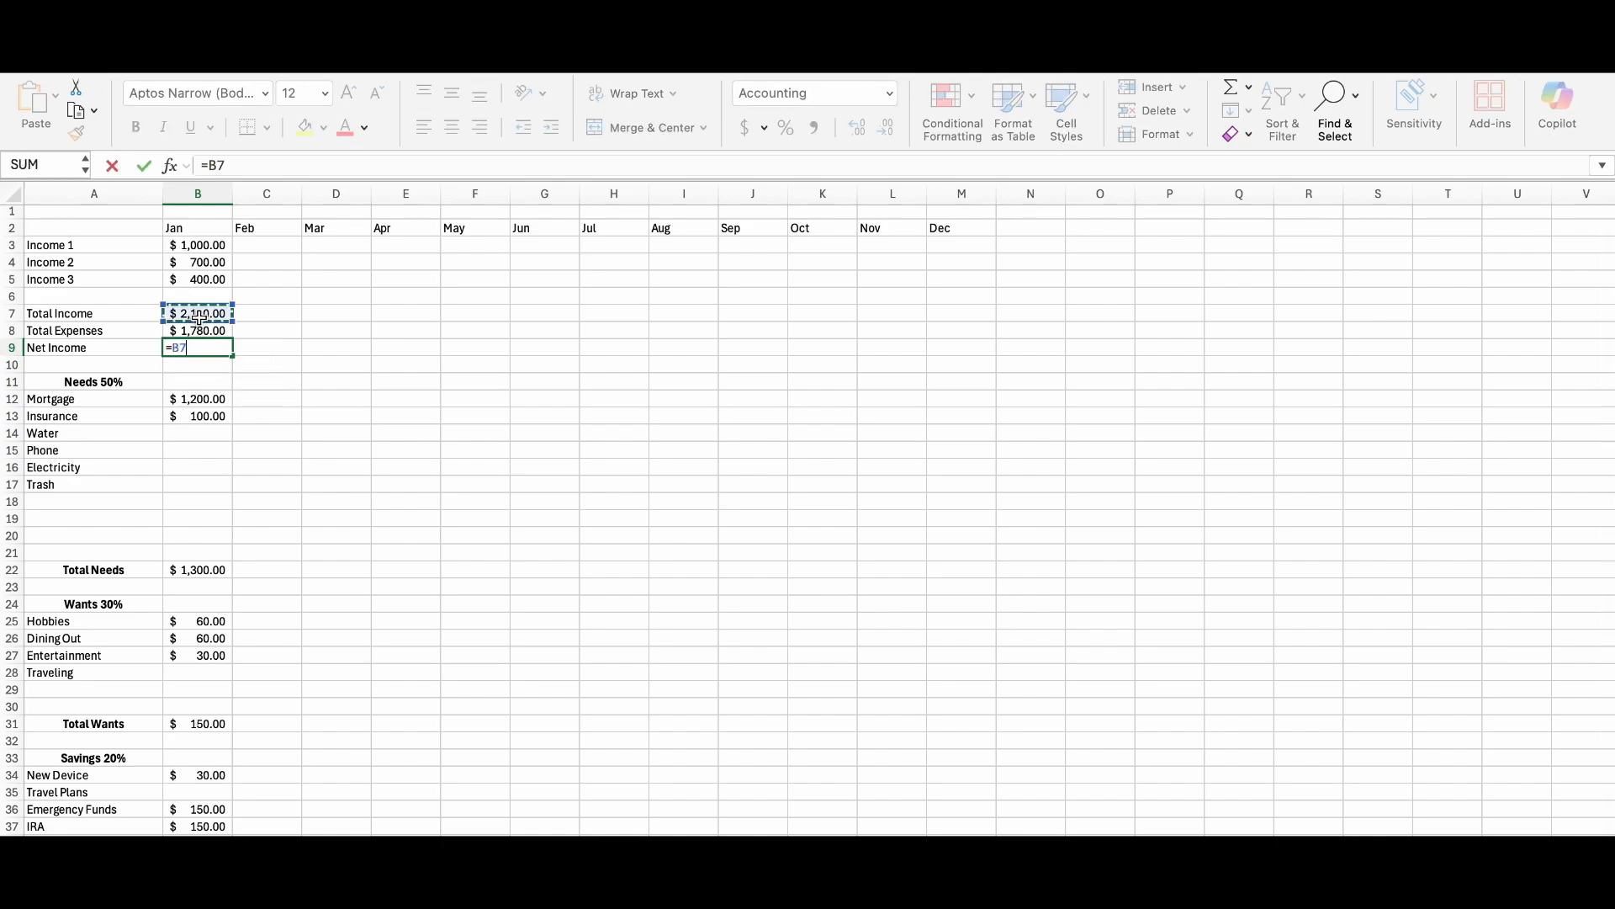
text(-)
click(202, 333)
key(Return)
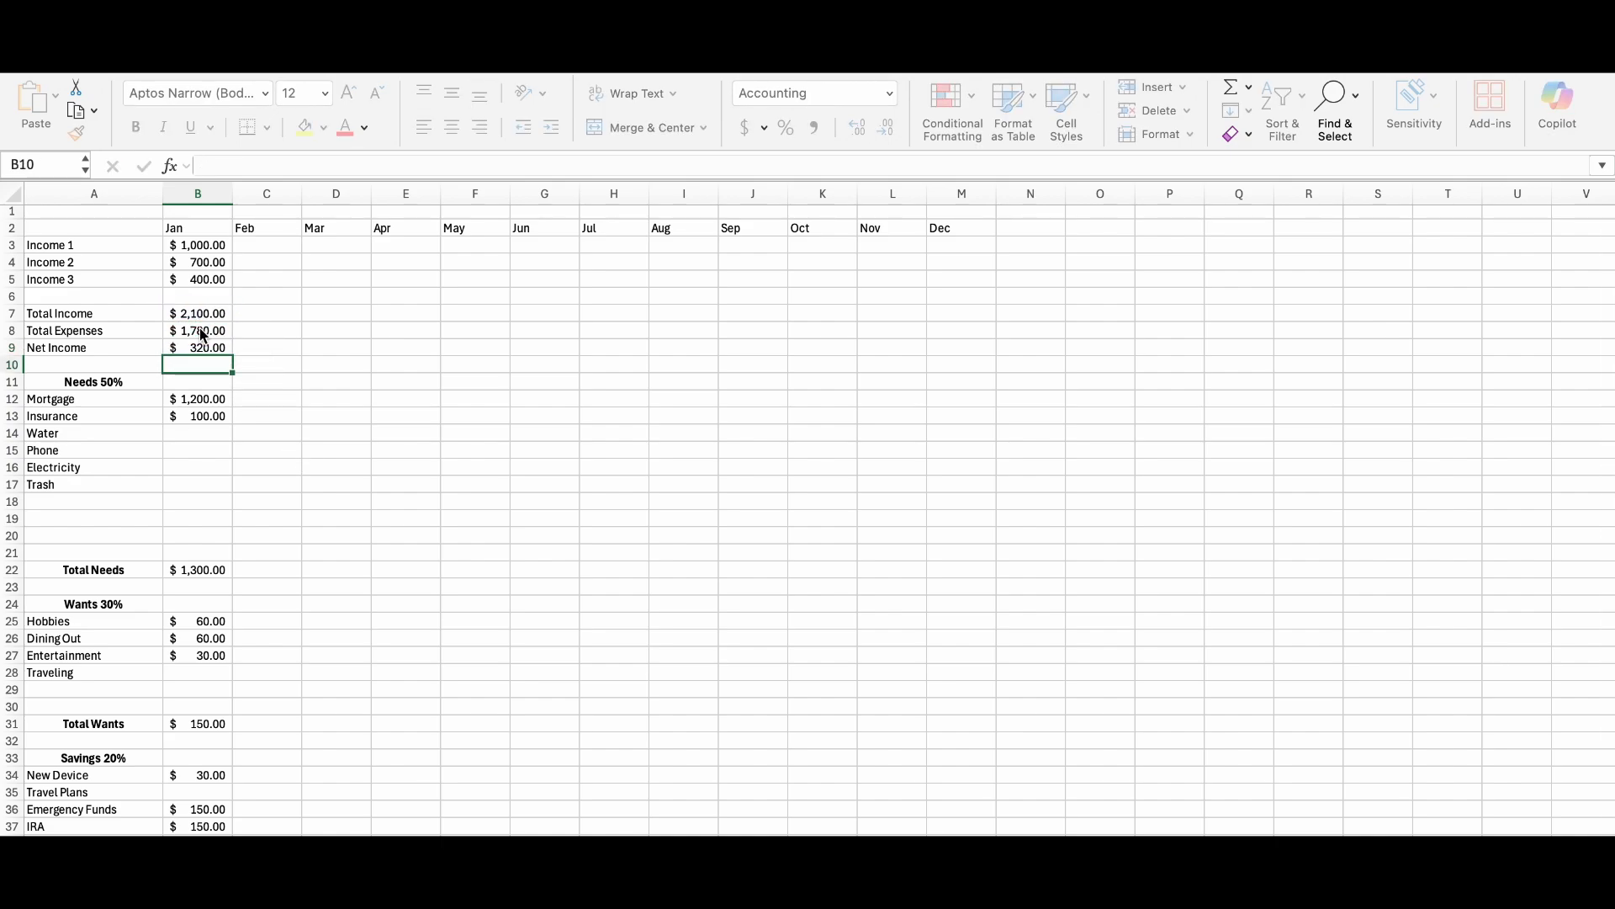
Highlight the Net Income amount in B9 with a yellow fill colour.
click(195, 350)
click(305, 127)
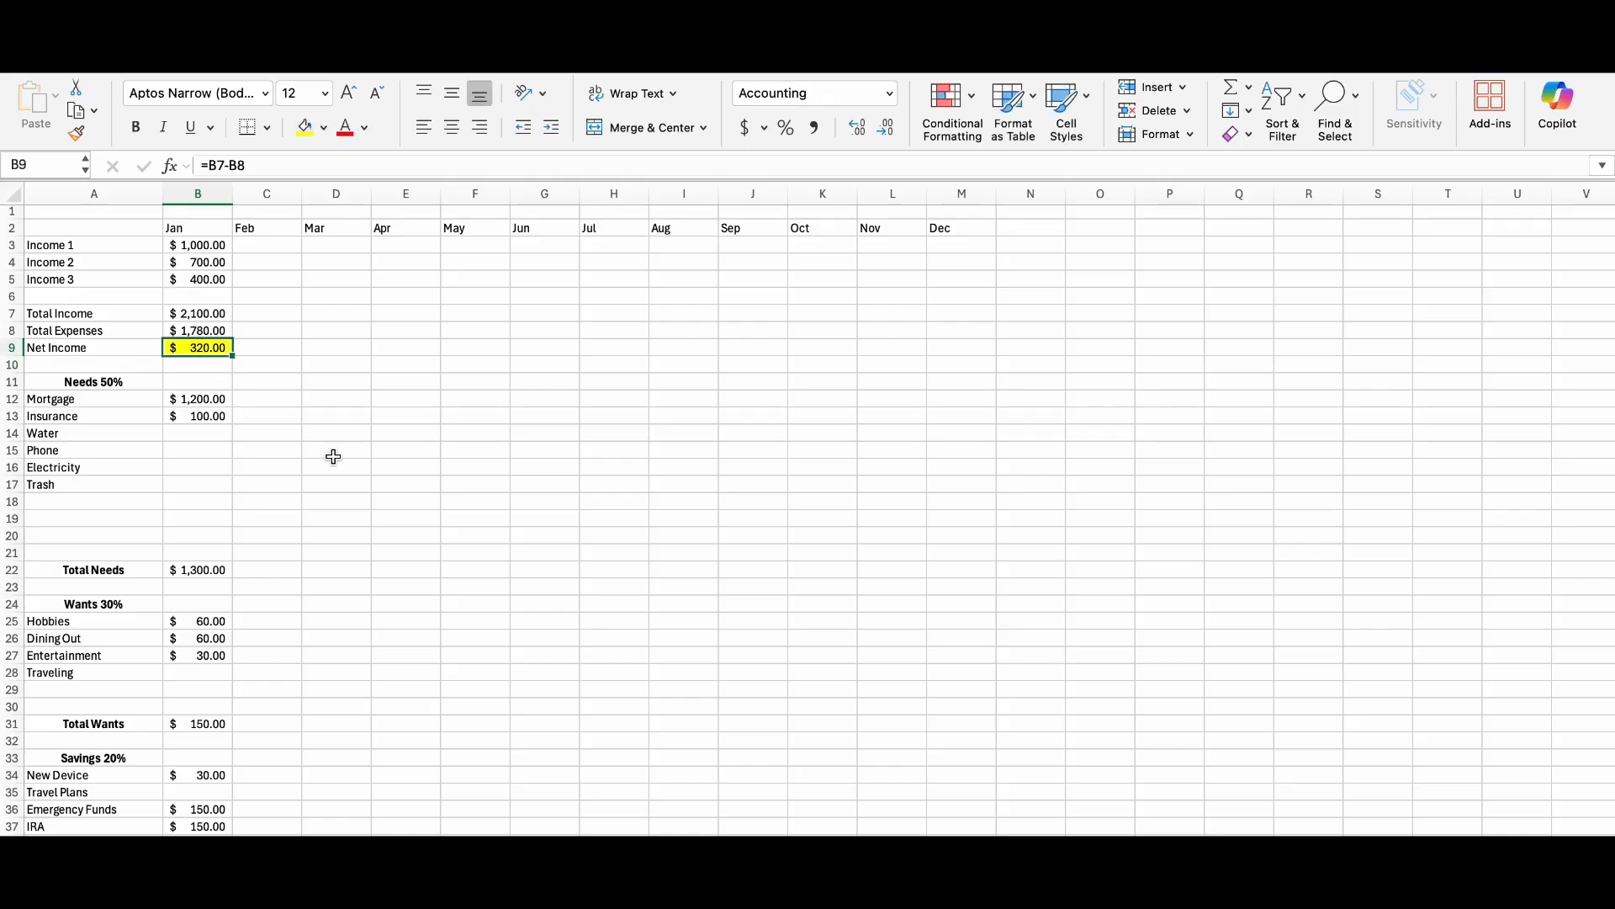
click(333, 456)
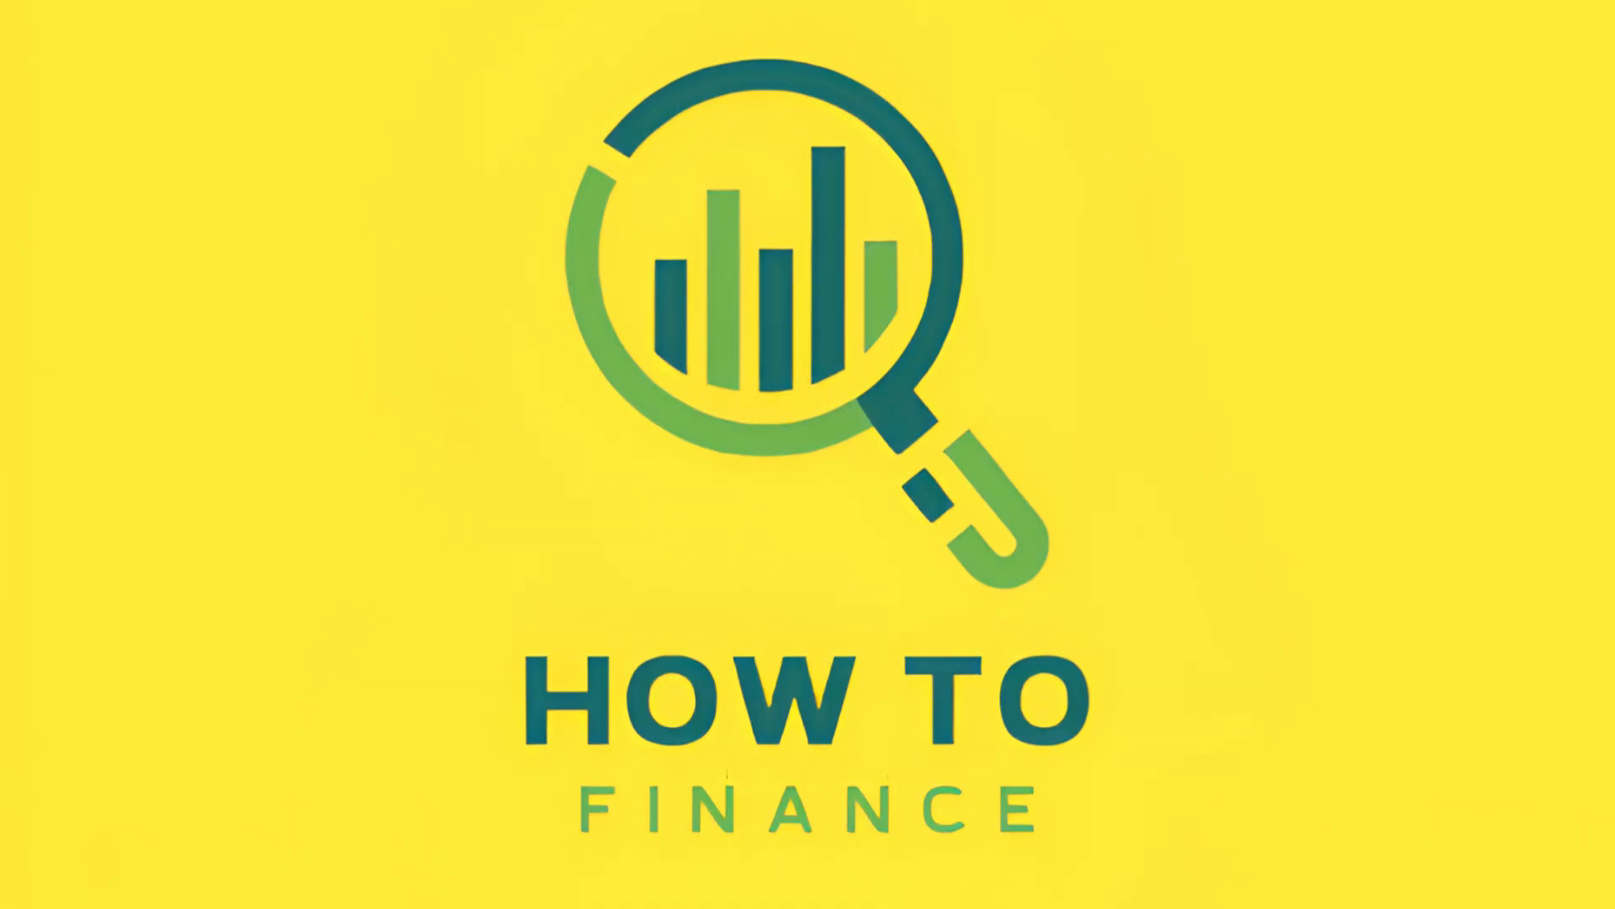